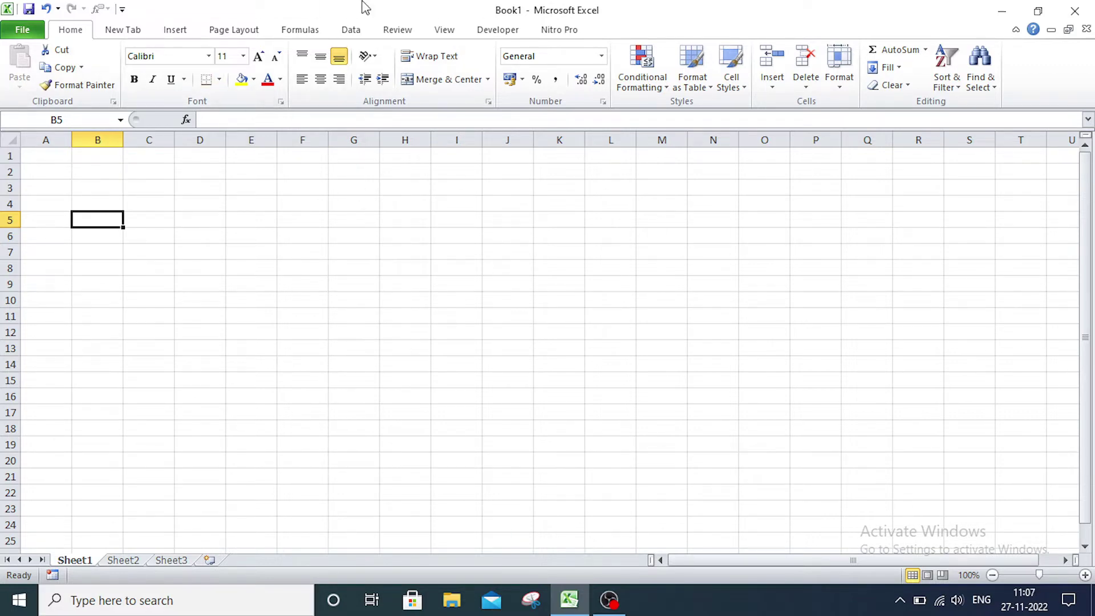
# Enter the title 'Product Discription & Sales' in cell C4
pyautogui.moveTo(147, 198); pyautogui.dragTo(455, 208)
pyautogui.click(266, 305)
pyautogui.click(156, 202)
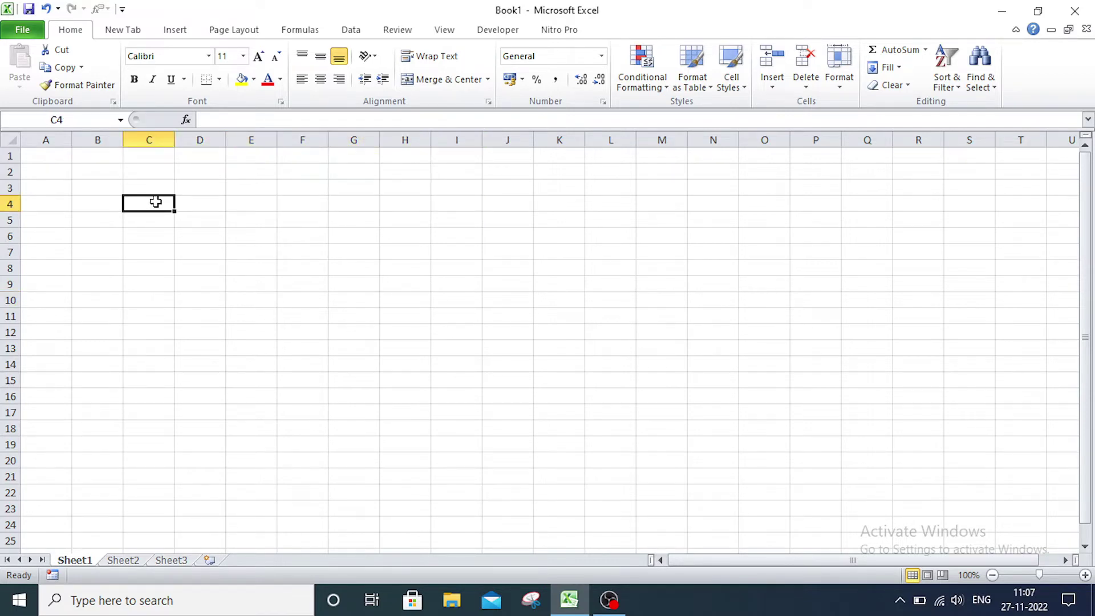
pyautogui.write('Pr')
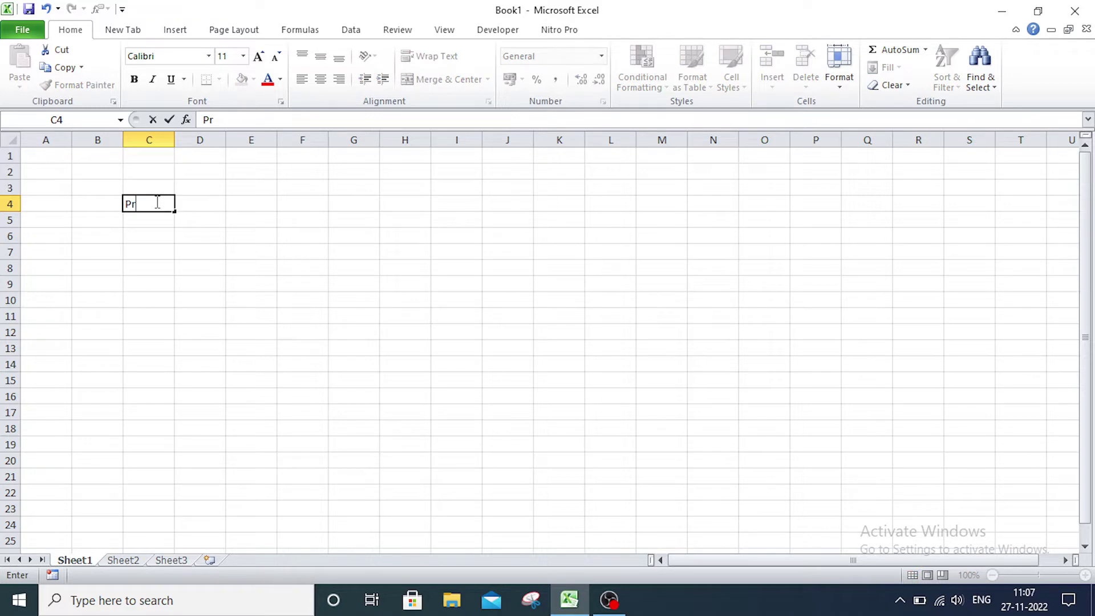
pyautogui.write('oduc')
pyautogui.write('t D')
pyautogui.write('iscrip')
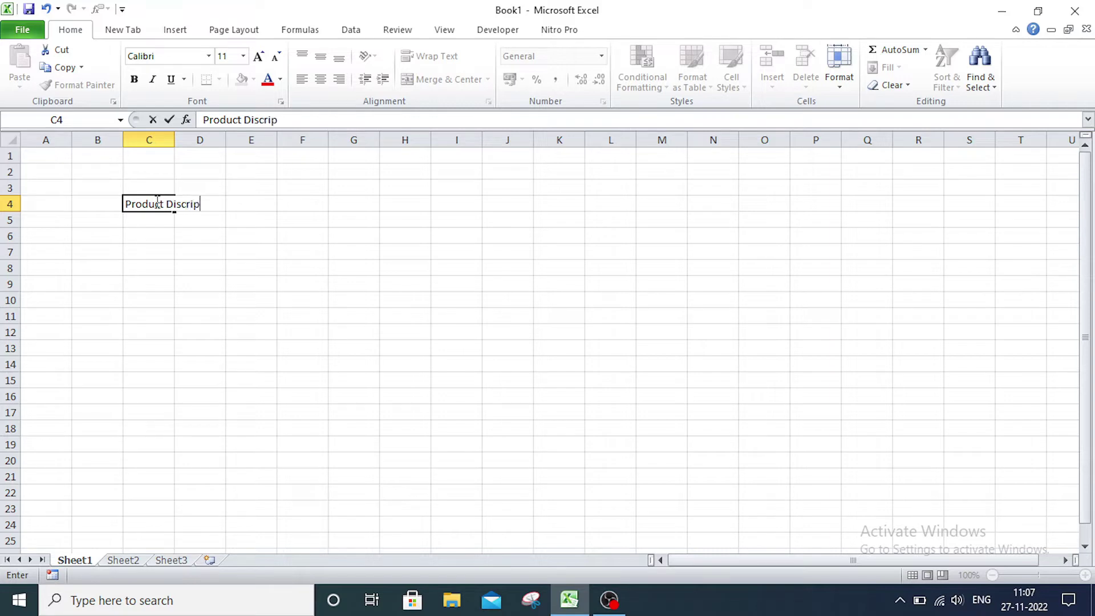
pyautogui.write('tion ')
pyautogui.write('& ')
pyautogui.write('S')
pyautogui.write('ales')
pyautogui.press('Return')
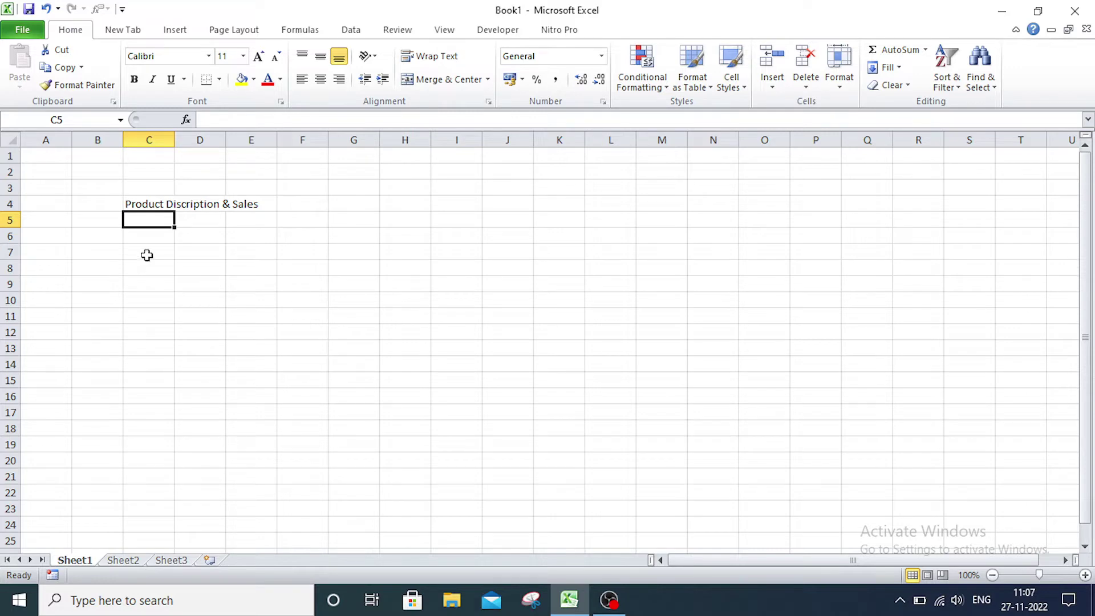
# Fill C5:F5 with the headings Sr. No., Product, Qty. and Sales
pyautogui.write('Sr')
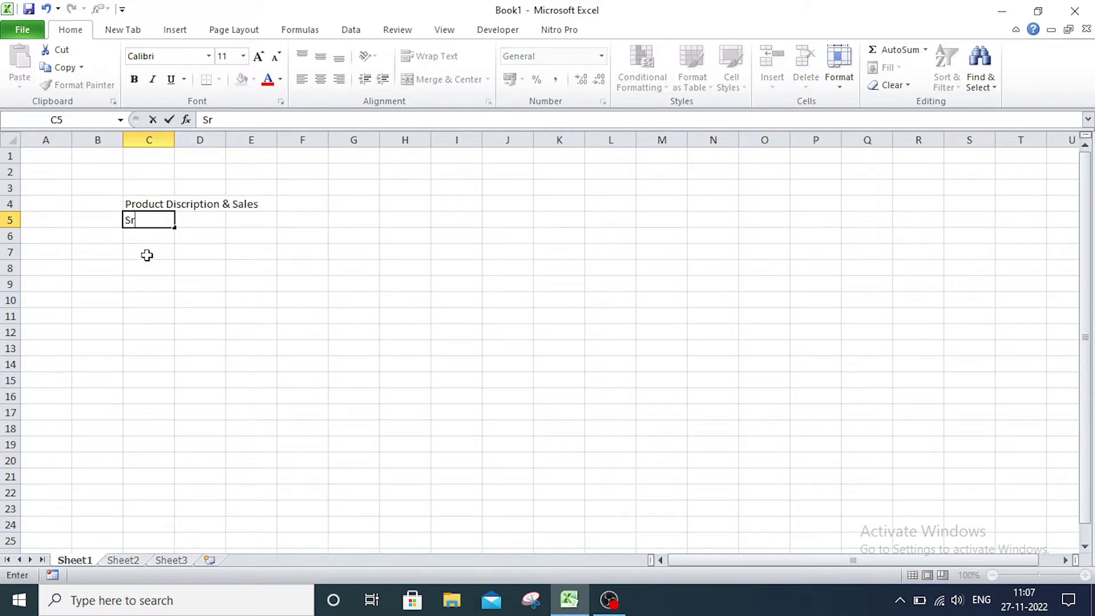
pyautogui.write(',')
pyautogui.press('BackSpace')
pyautogui.write('. ')
pyautogui.write('No.')
pyautogui.press('Tab')
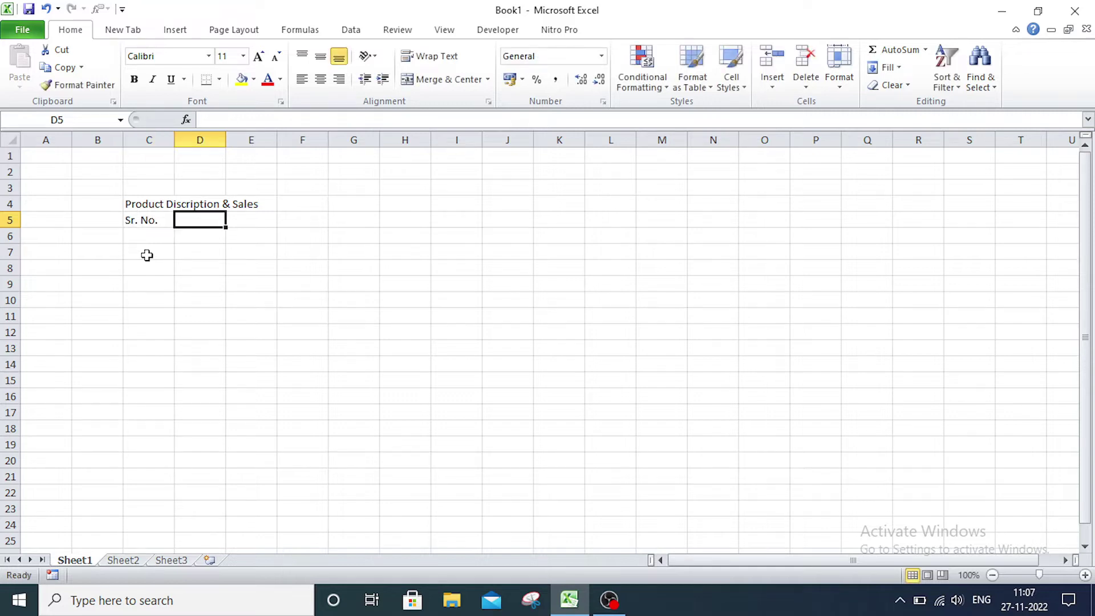
pyautogui.write('Pro')
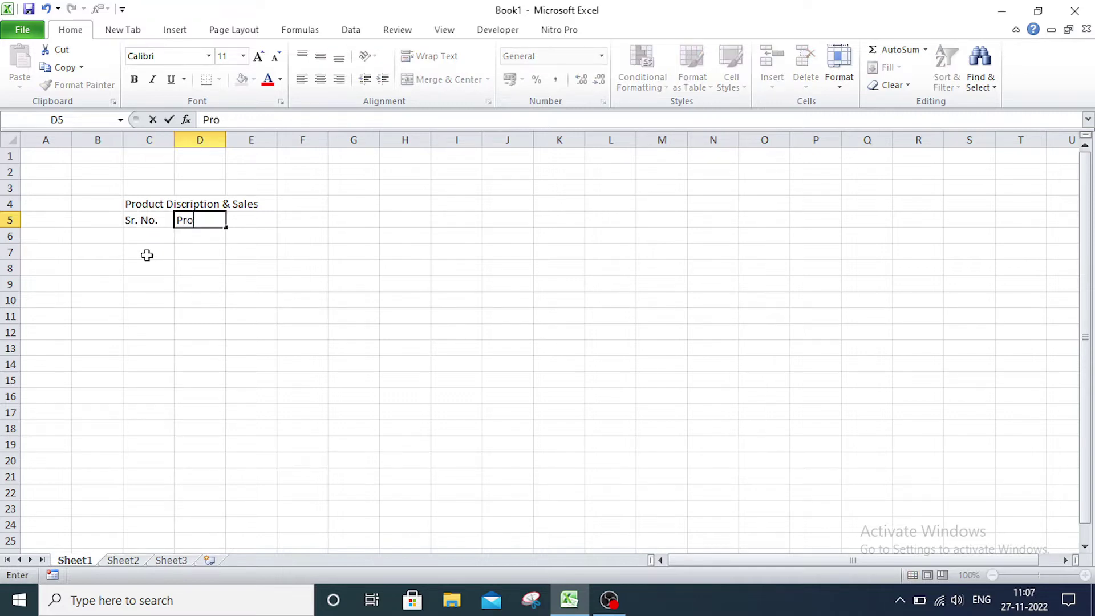
pyautogui.write('duct')
pyautogui.press('Tab')
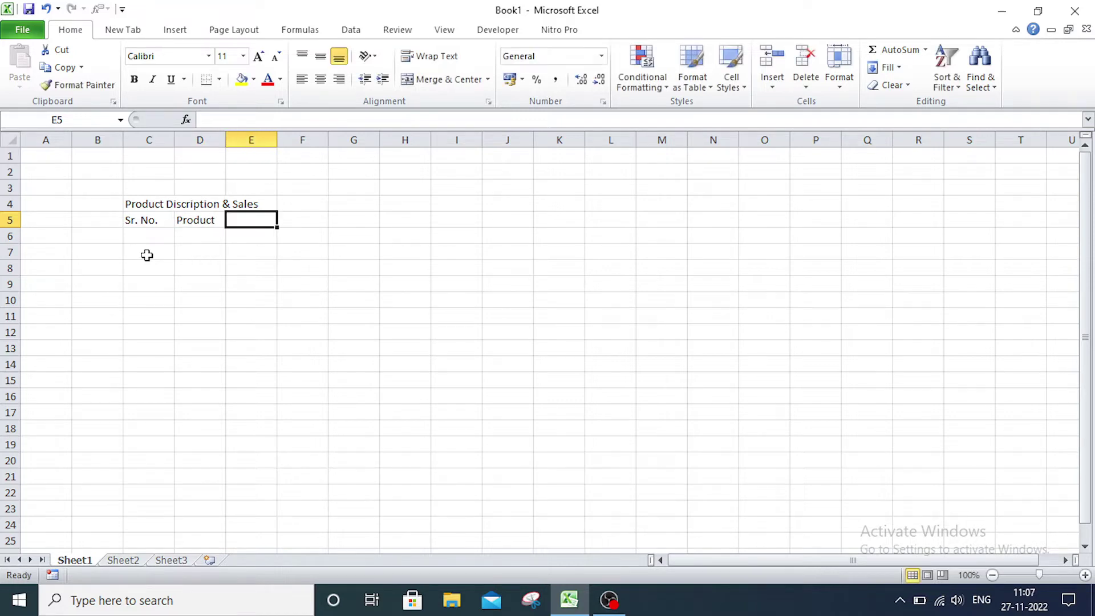
pyautogui.write('Q')
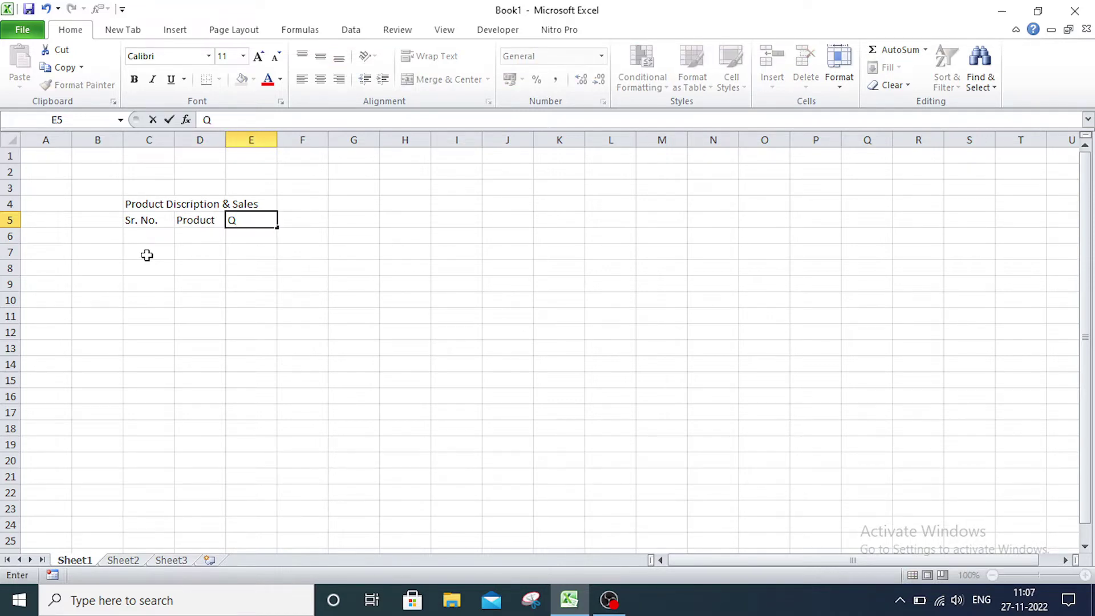
pyautogui.write('ty.')
pyautogui.press('Tab')
pyautogui.write('Sa')
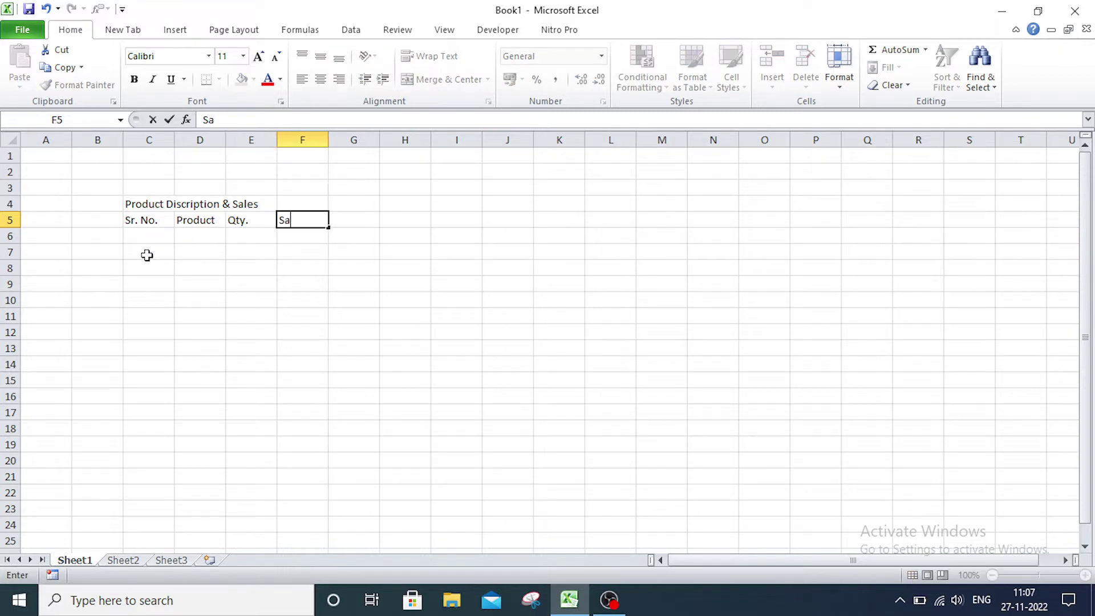
pyautogui.write('les')
pyautogui.press('Return')
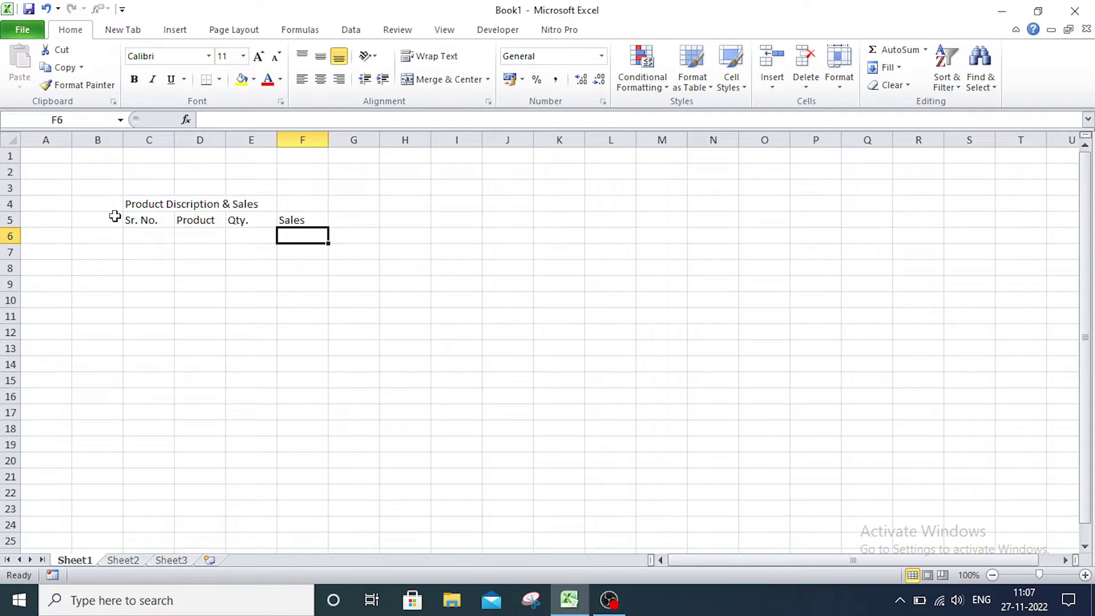
# Enter the starting serial number 1 in C6
pyautogui.click(150, 238)
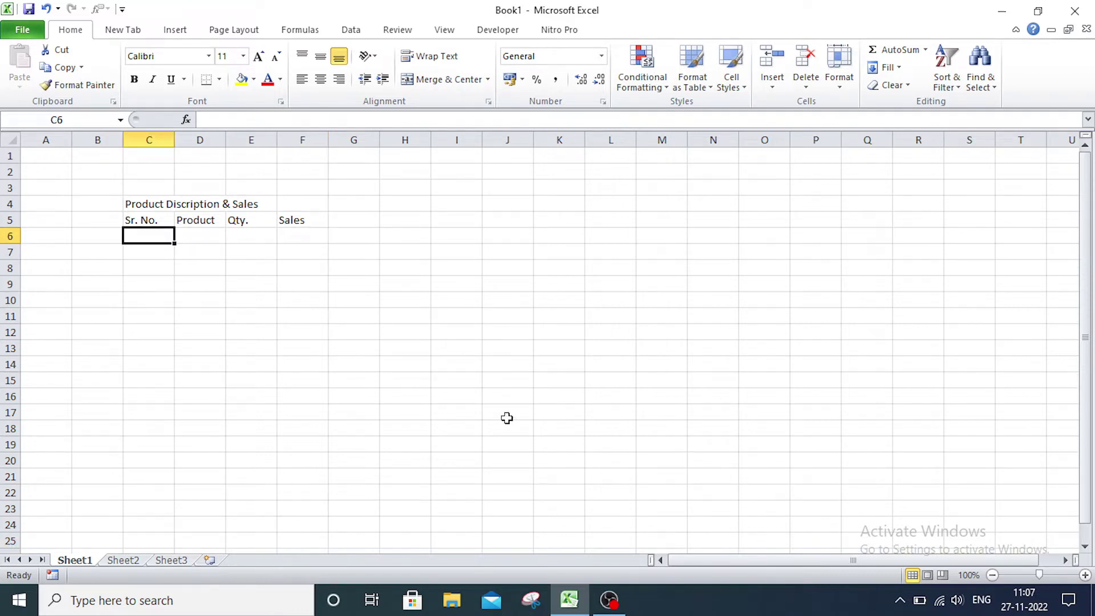
pyautogui.write('1')
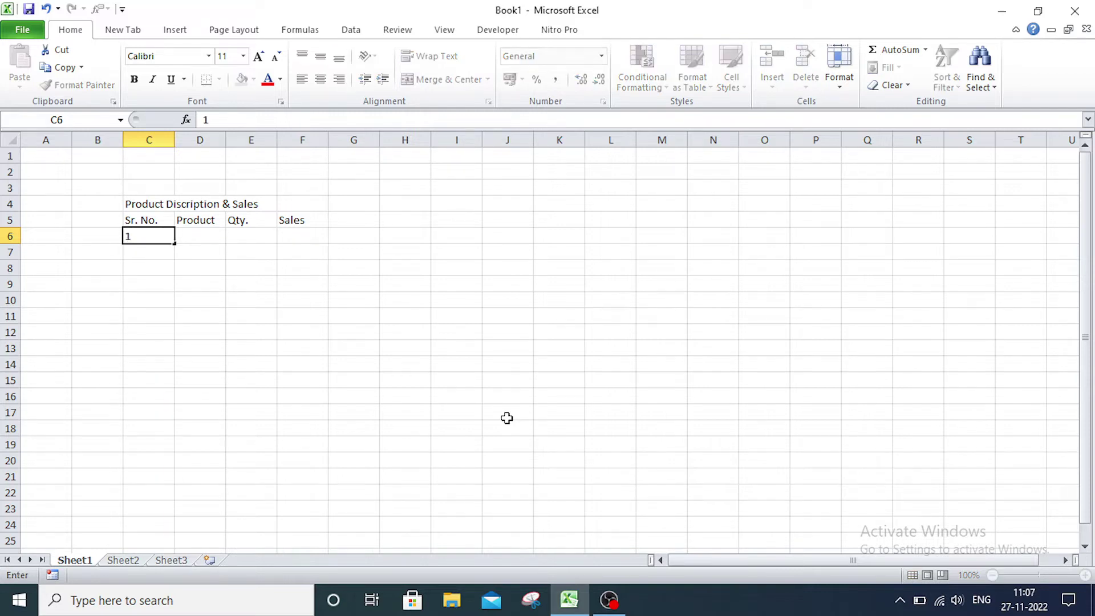
pyautogui.press('Return')
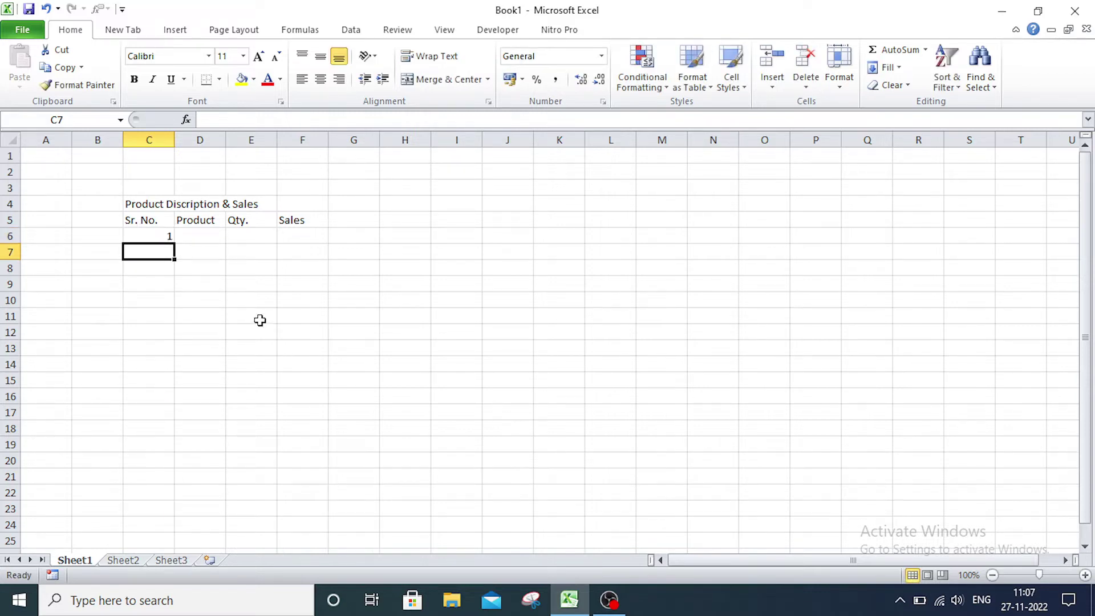
pyautogui.write('2')
pyautogui.press('Return')
pyautogui.write('3')
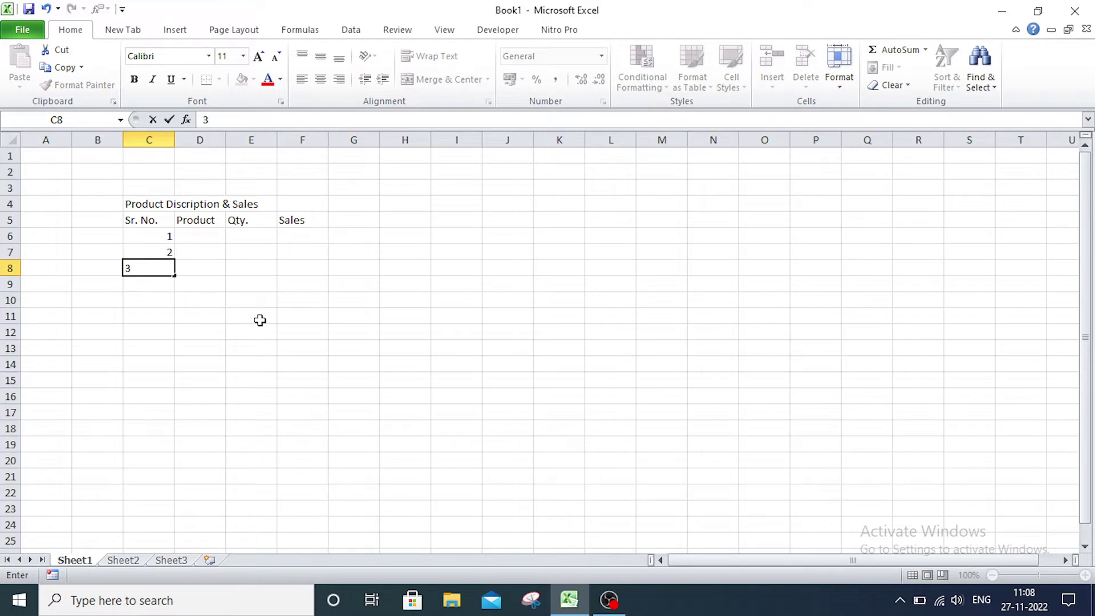
pyautogui.press('BackSpace')
pyautogui.press('Up')
pyautogui.press('Up')
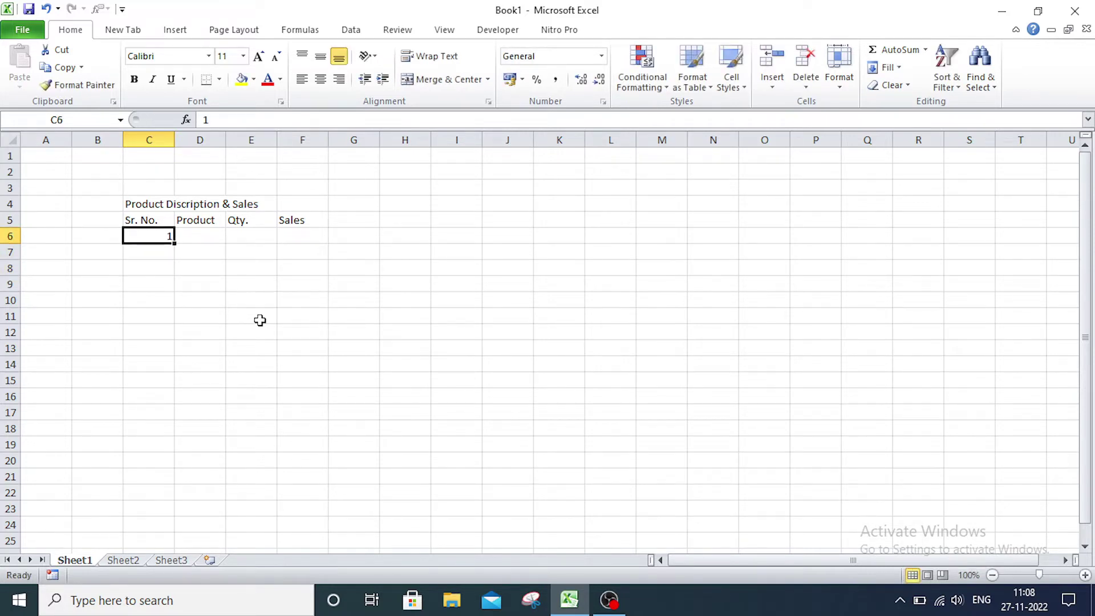
# Extend C6 down to C12 as a Fill Series from 1 to 7
pyautogui.click(371, 332)
pyautogui.click(162, 242)
pyautogui.moveTo(174, 243); pyautogui.dragTo(180, 340)
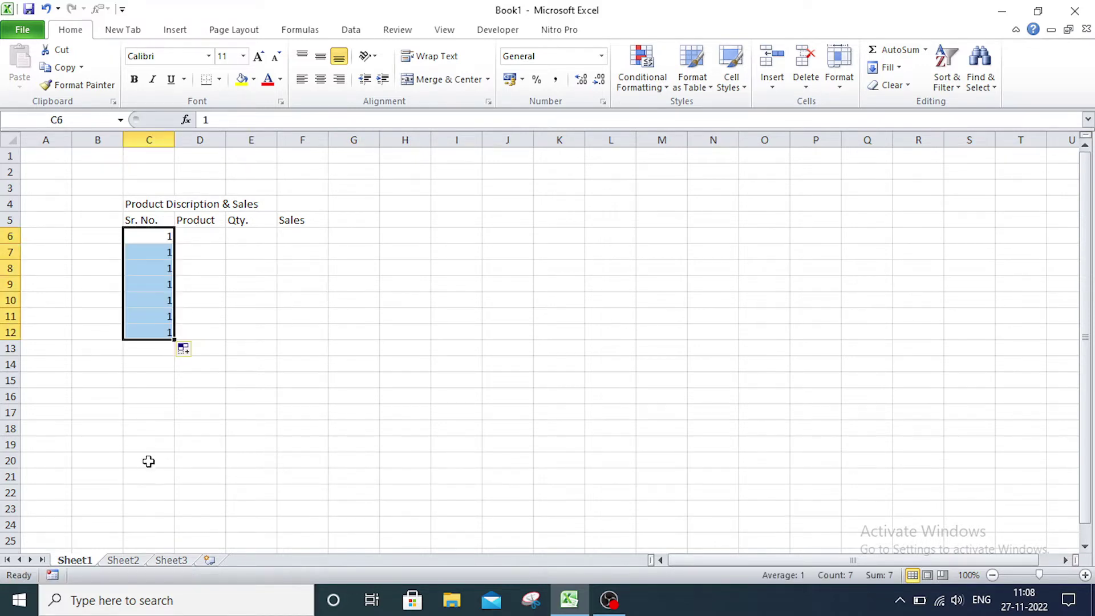
pyautogui.click(196, 352)
pyautogui.click(205, 391)
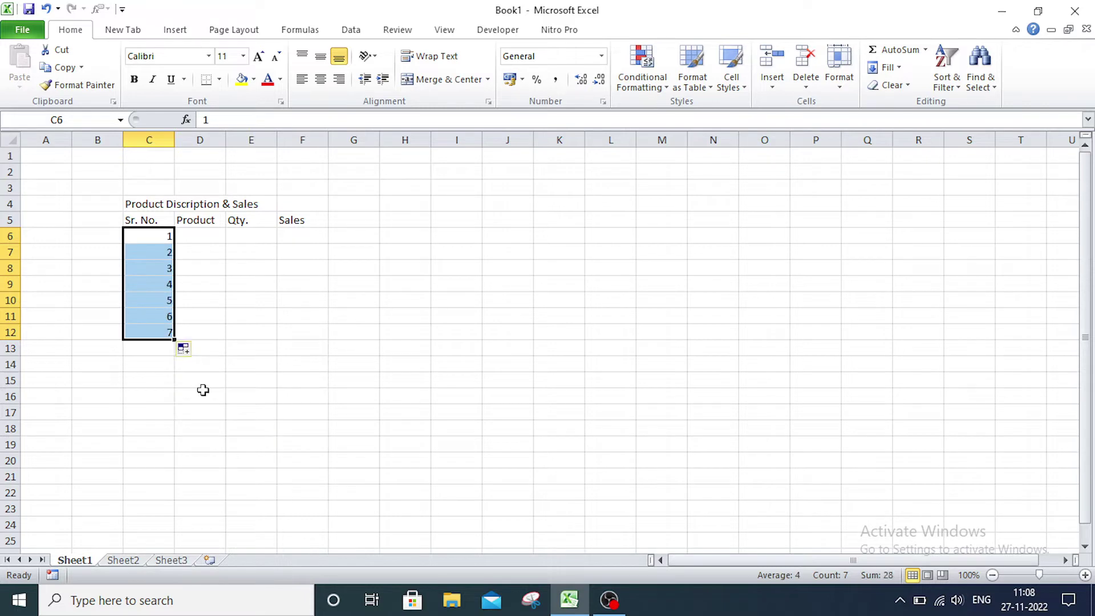
pyautogui.click(336, 333)
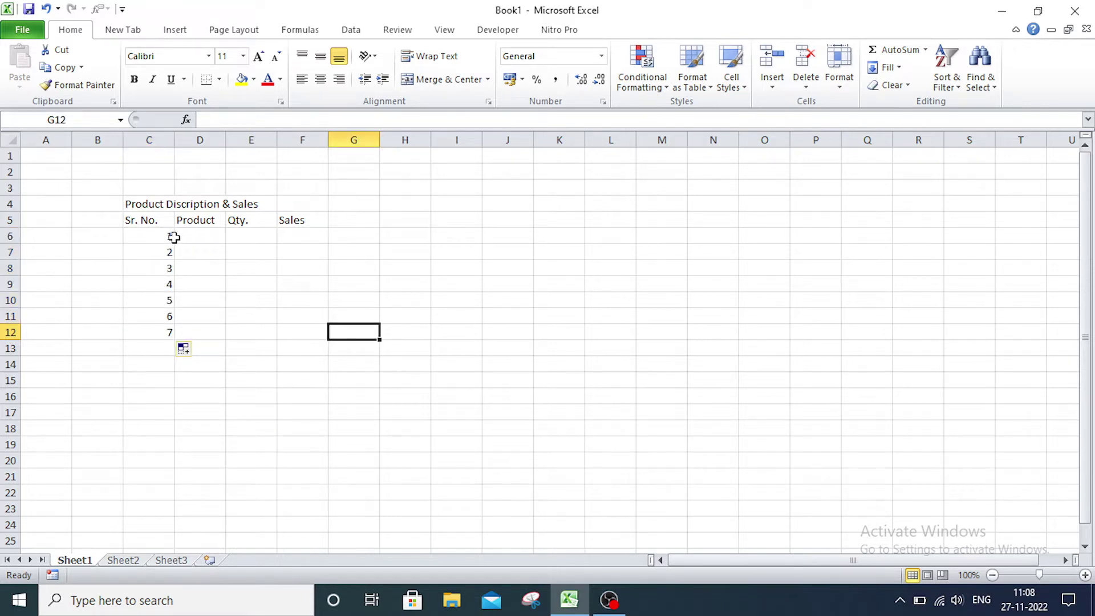
# Enter Mobile, Cooler, Microwave and Charger in D6:D9
pyautogui.click(209, 236)
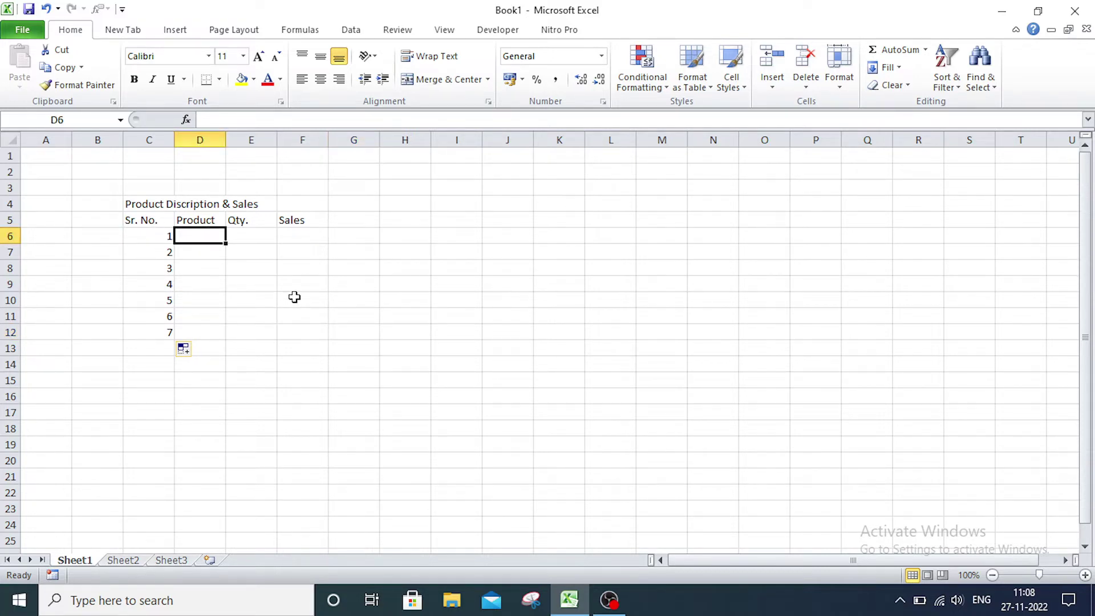
pyautogui.write('Mo')
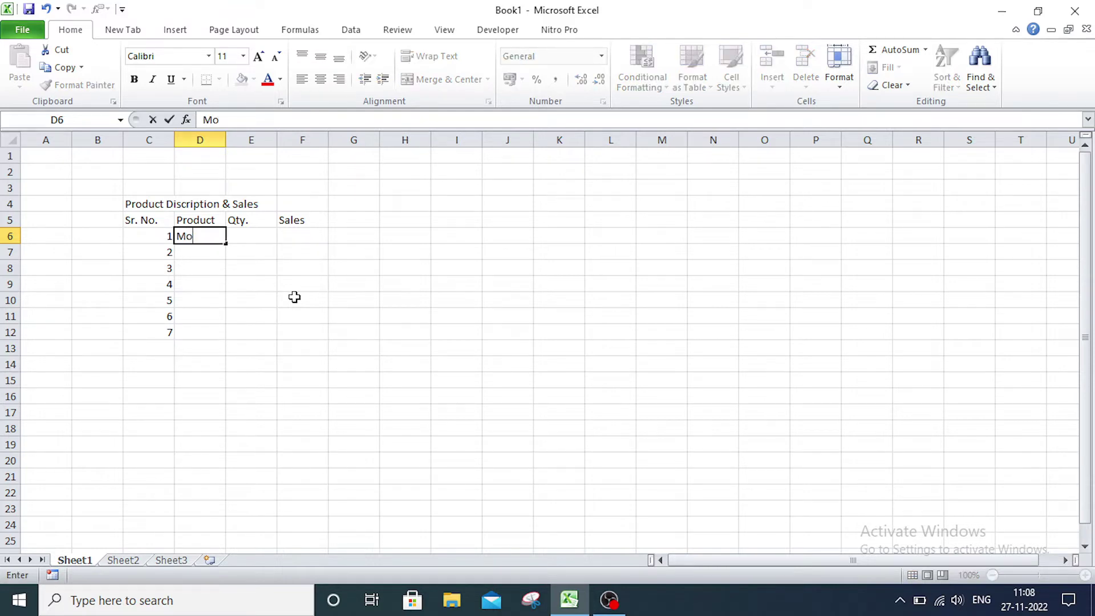
pyautogui.write('bile')
pyautogui.press('Return')
pyautogui.write('Coo')
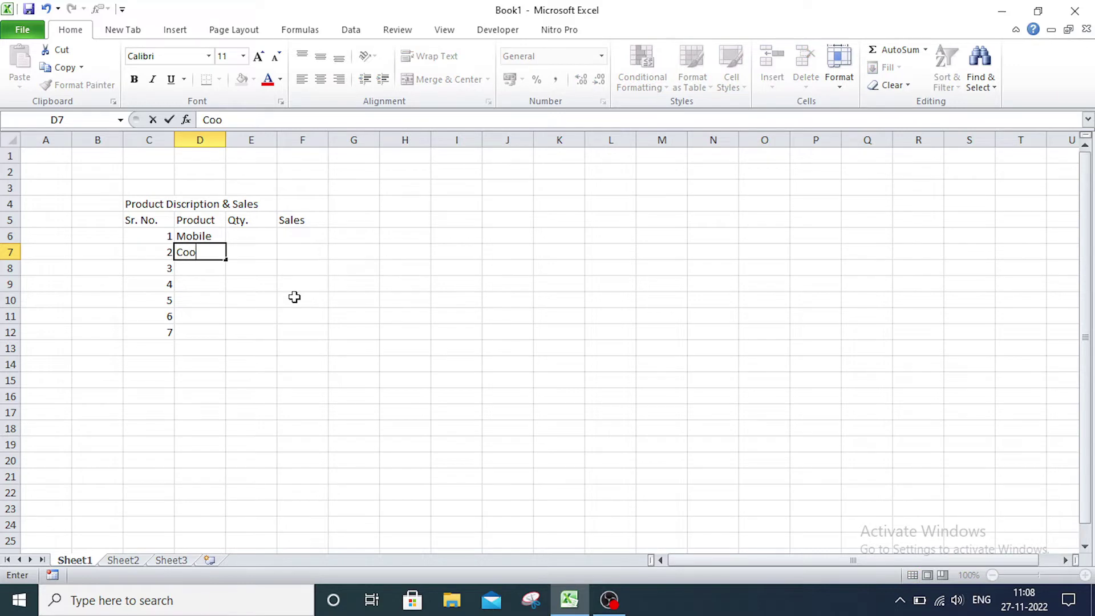
pyautogui.write('ler')
pyautogui.press('Return')
pyautogui.write('M')
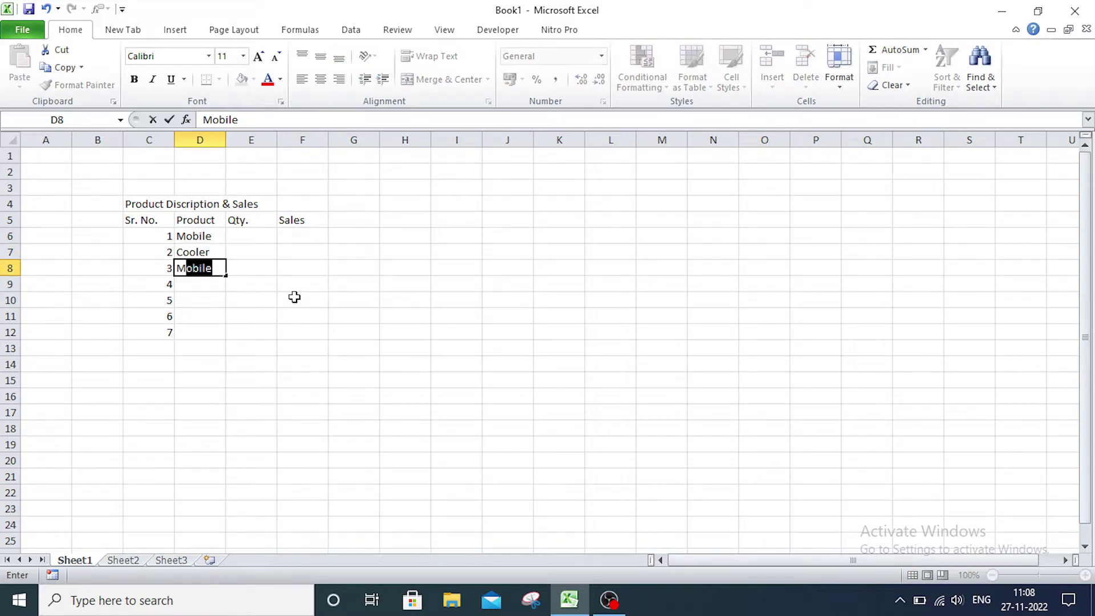
pyautogui.write('icrov')
pyautogui.write('avw')
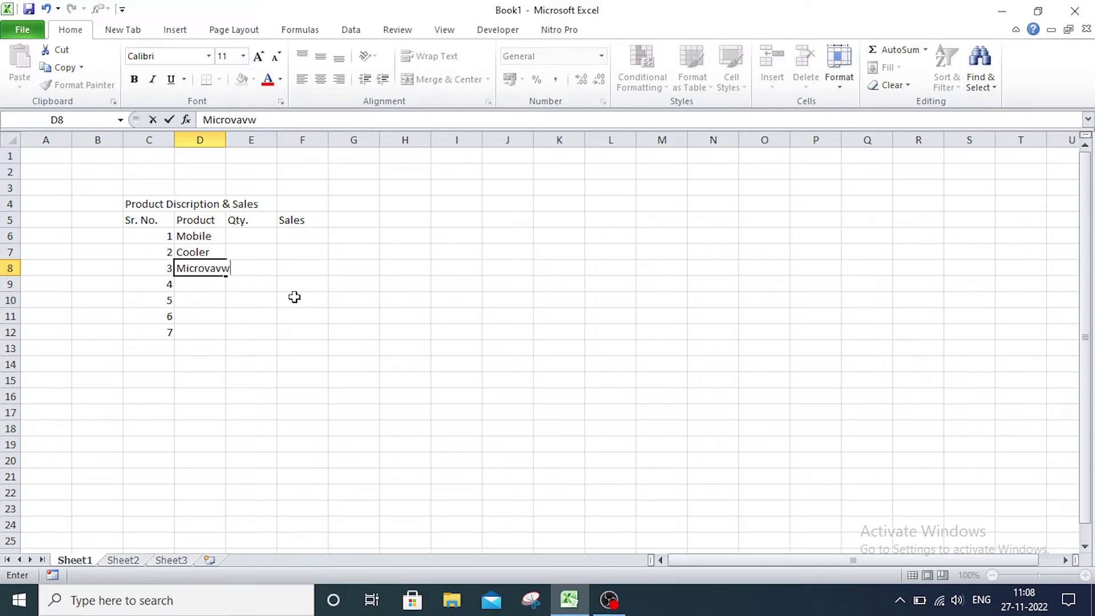
pyautogui.press('BackSpace')
pyautogui.press('BackSpace')
pyautogui.press('BackSpace')
pyautogui.press('BackSpace')
pyautogui.write('wave')
pyautogui.press('Return')
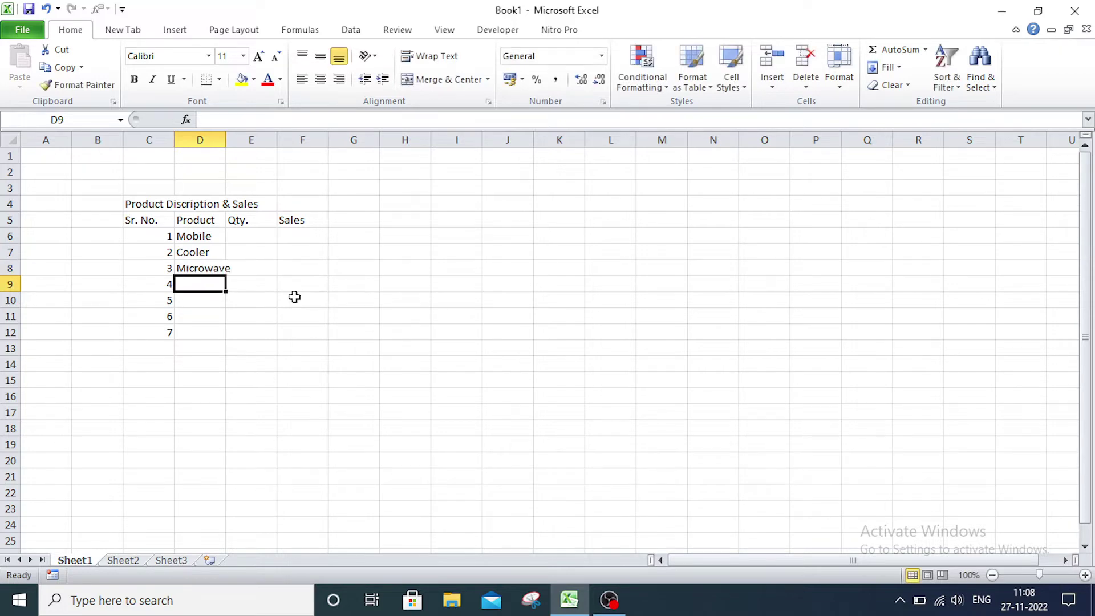
pyautogui.write('C')
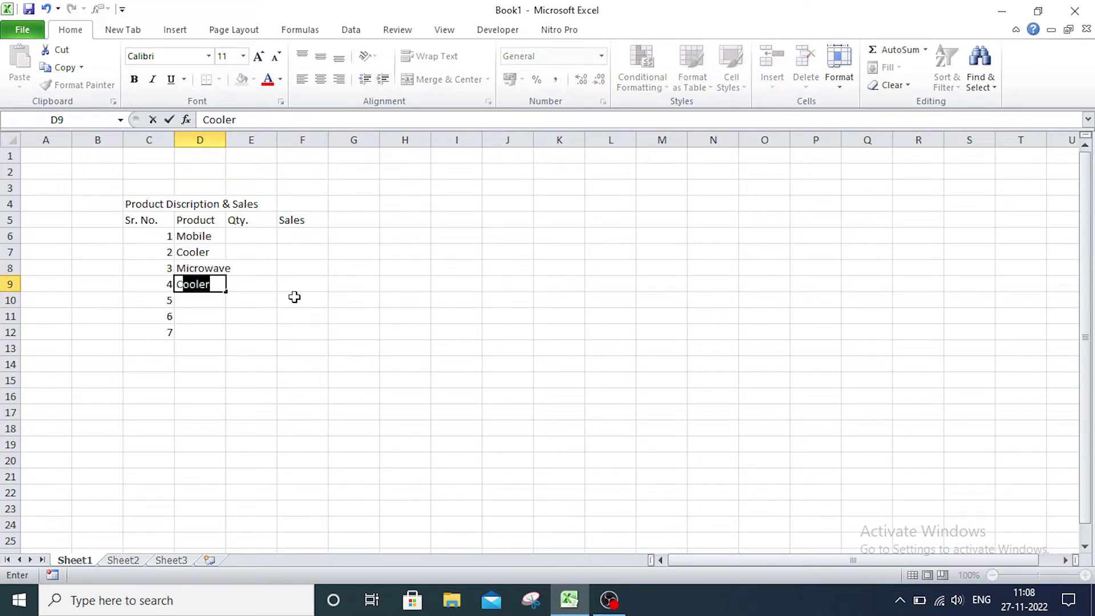
pyautogui.write('harger')
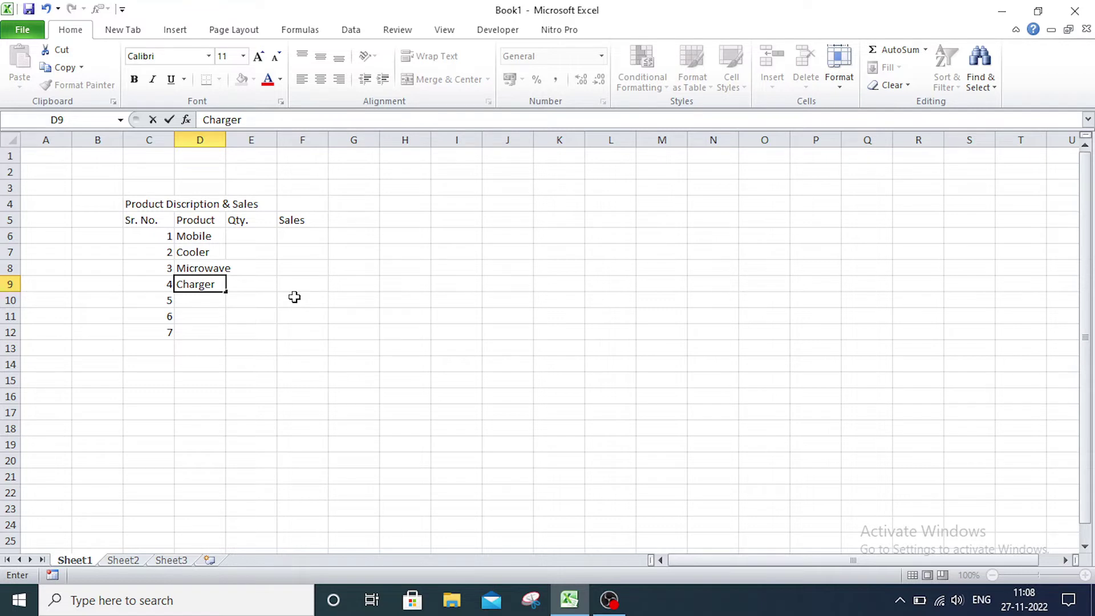
pyautogui.press('Return')
# Enter Laptop, Pen and Water Bottle in D10:D12
pyautogui.write('Lap')
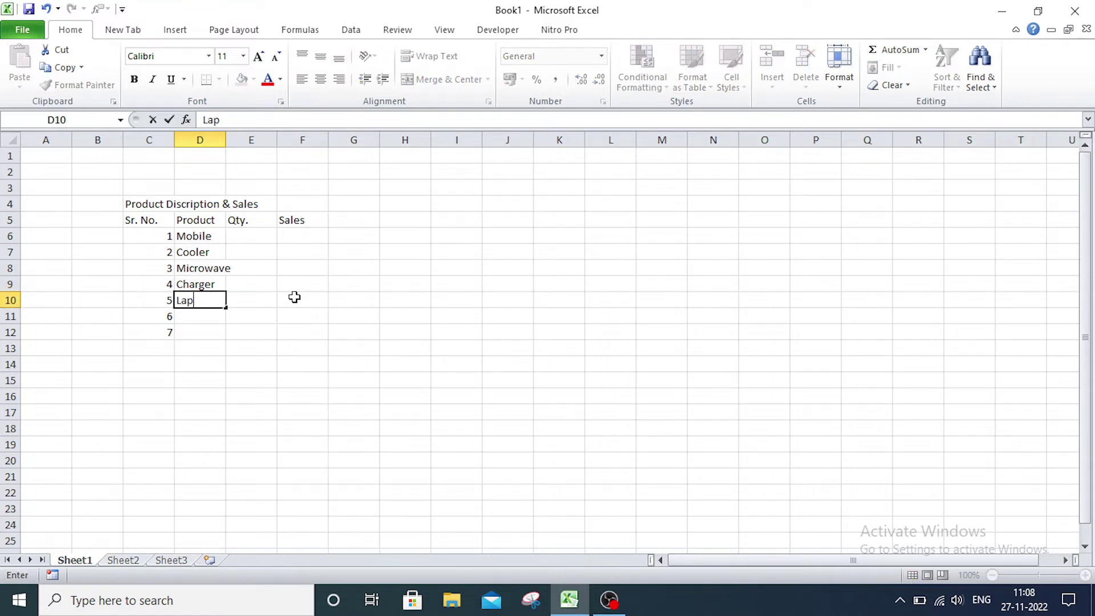
pyautogui.write('top')
pyautogui.press('Return')
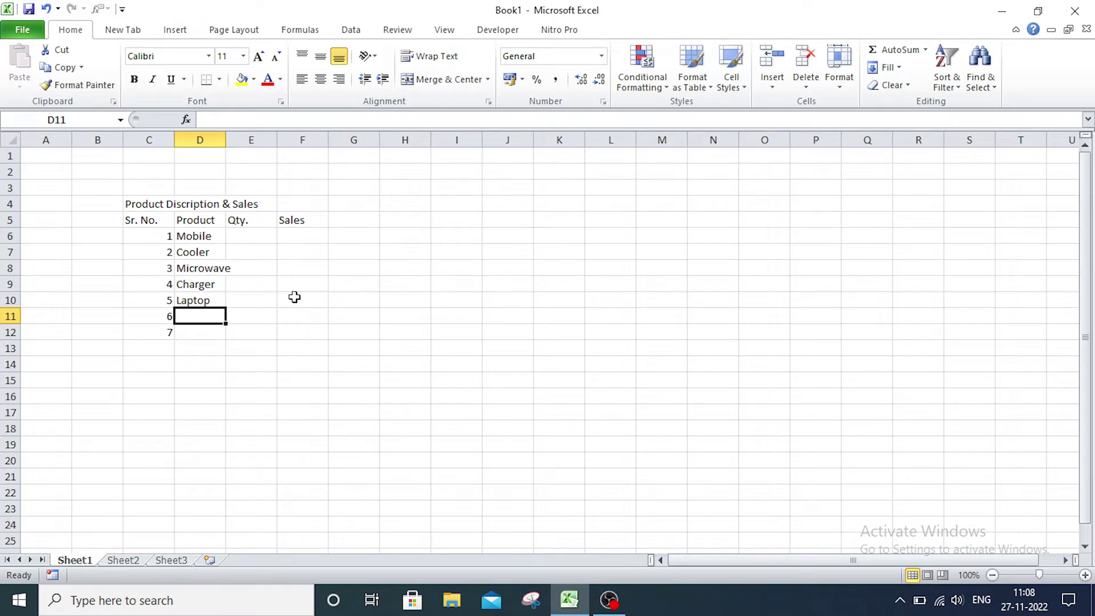
pyautogui.write('P')
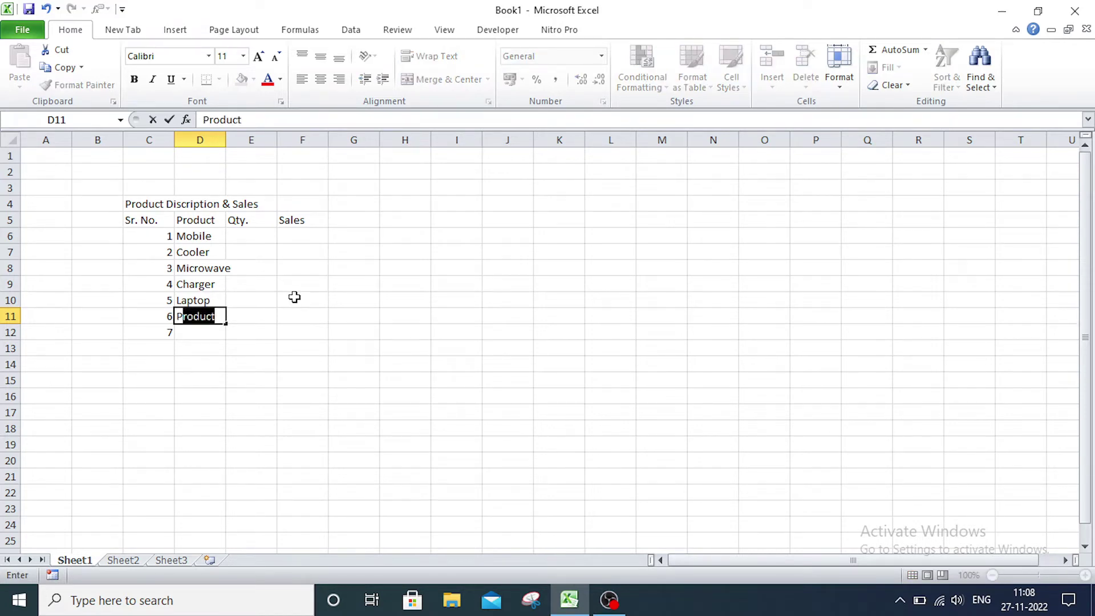
pyautogui.write('en')
pyautogui.press('Return')
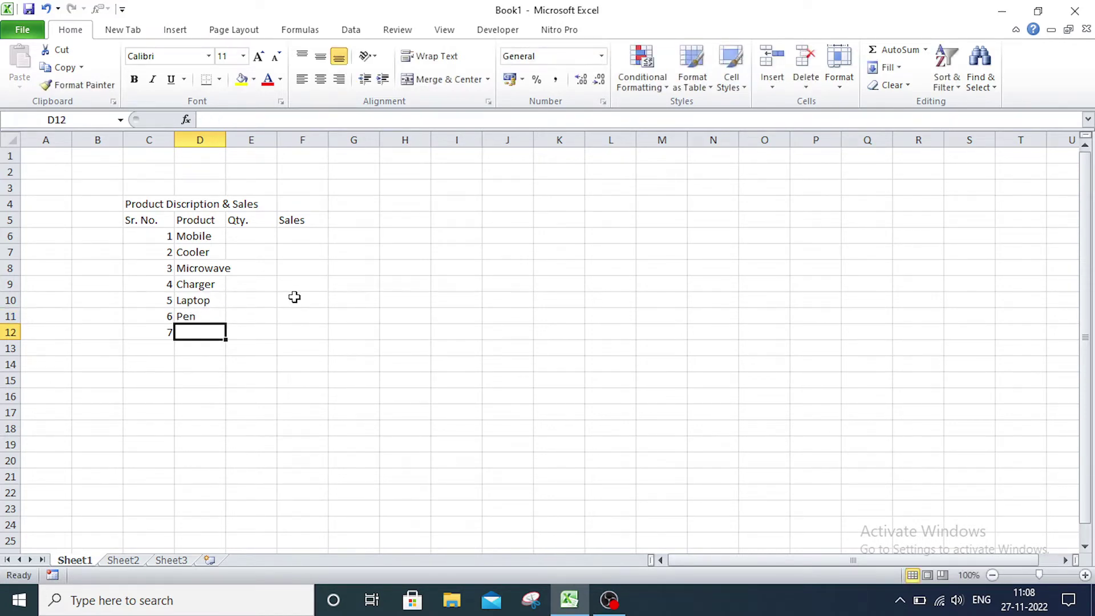
pyautogui.write('Wate')
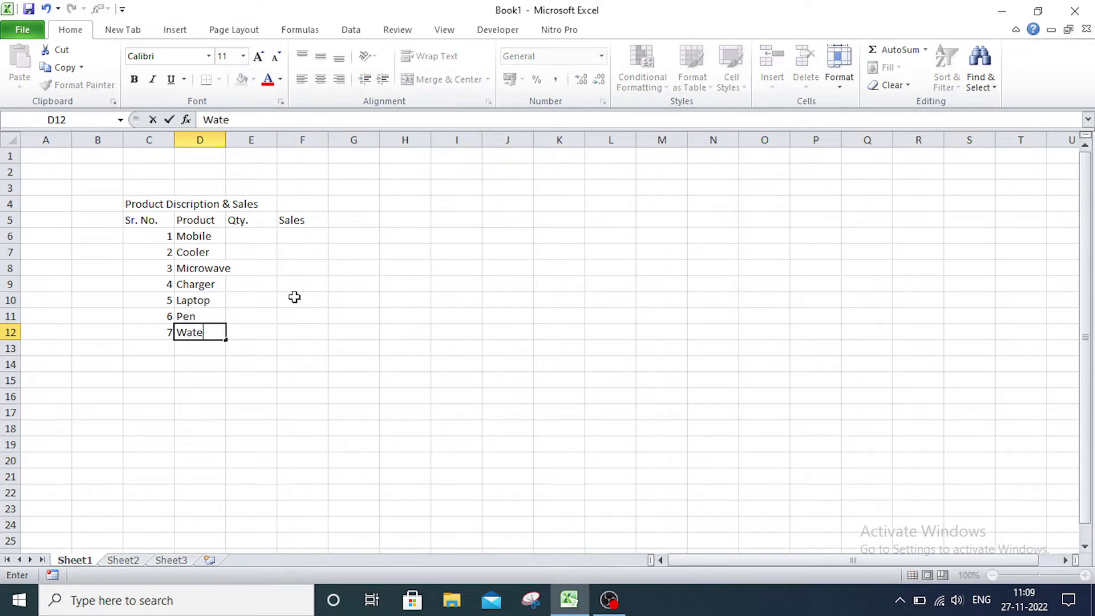
pyautogui.write('rN')
pyautogui.press('BackSpace')
pyautogui.write('B')
pyautogui.write('p')
pyautogui.press('BackSpace')
pyautogui.write('ot')
pyautogui.write('t;')
pyautogui.press('BackSpace')
pyautogui.write('l')
pyautogui.write('e')
pyautogui.press('Return')
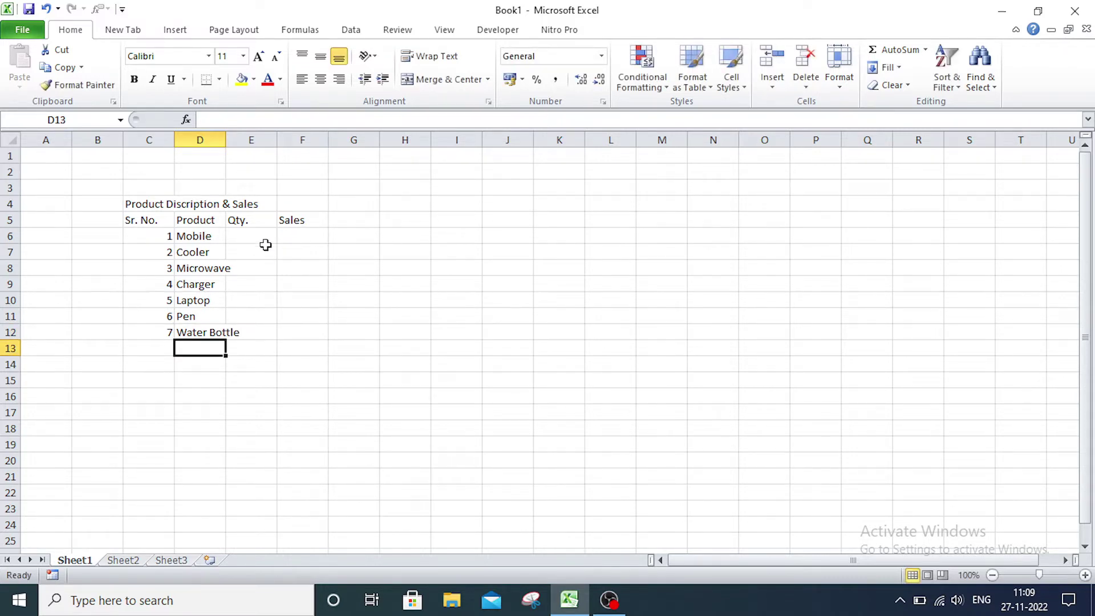
# Enter quantities 5, 7, 10, 8, 18, 25 and 10 in E6:E12
pyautogui.click(268, 238)
pyautogui.press('Return')
pyautogui.write('7')
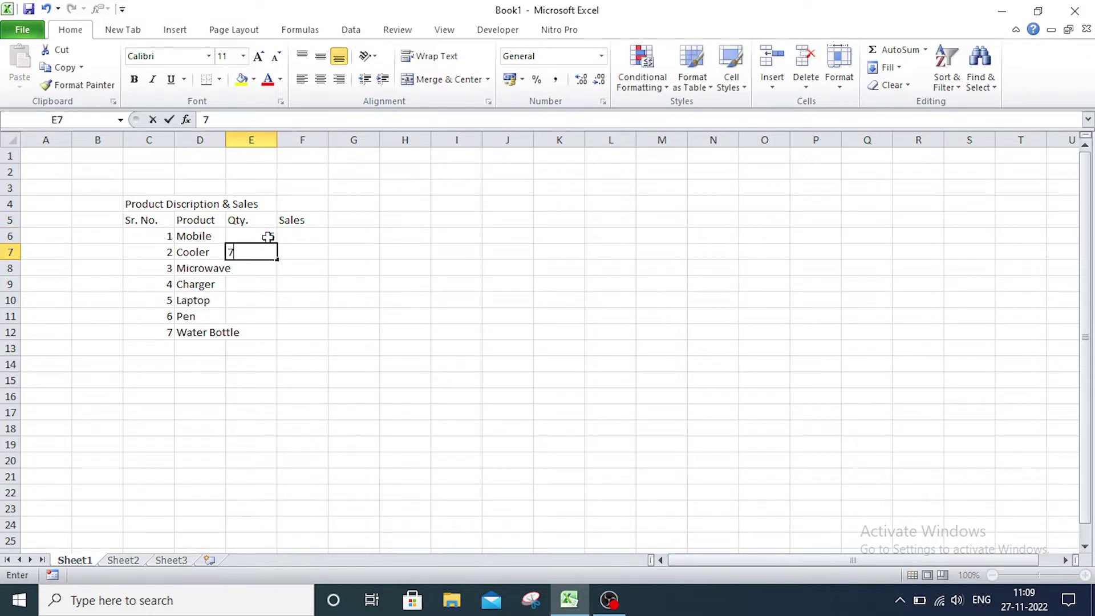
pyautogui.press('Return')
pyautogui.write('10')
pyautogui.press('Return')
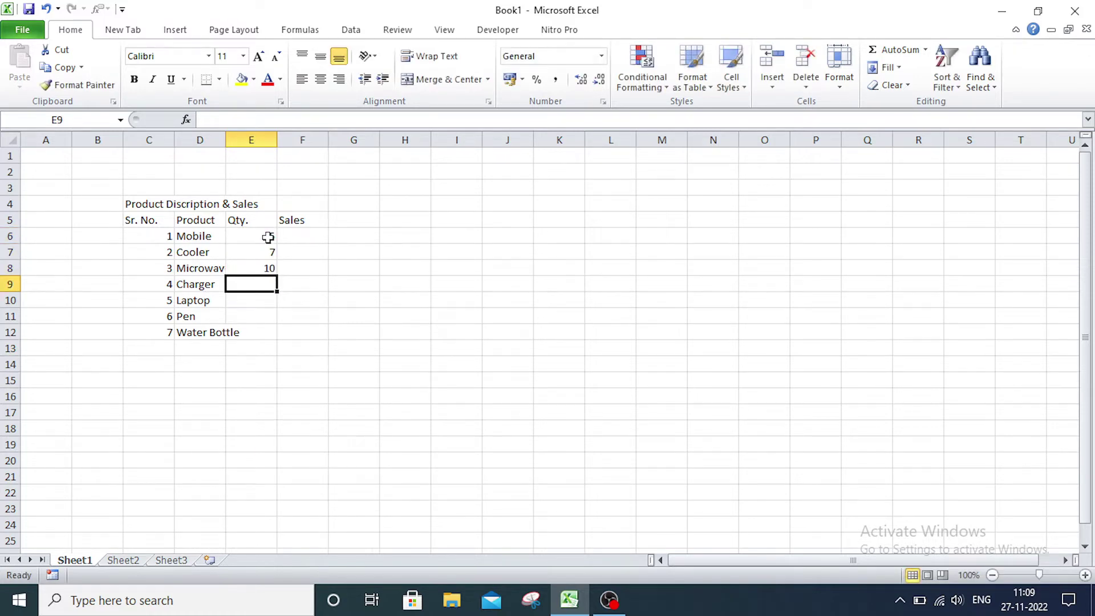
pyautogui.write('8')
pyautogui.press('Return')
pyautogui.write('18')
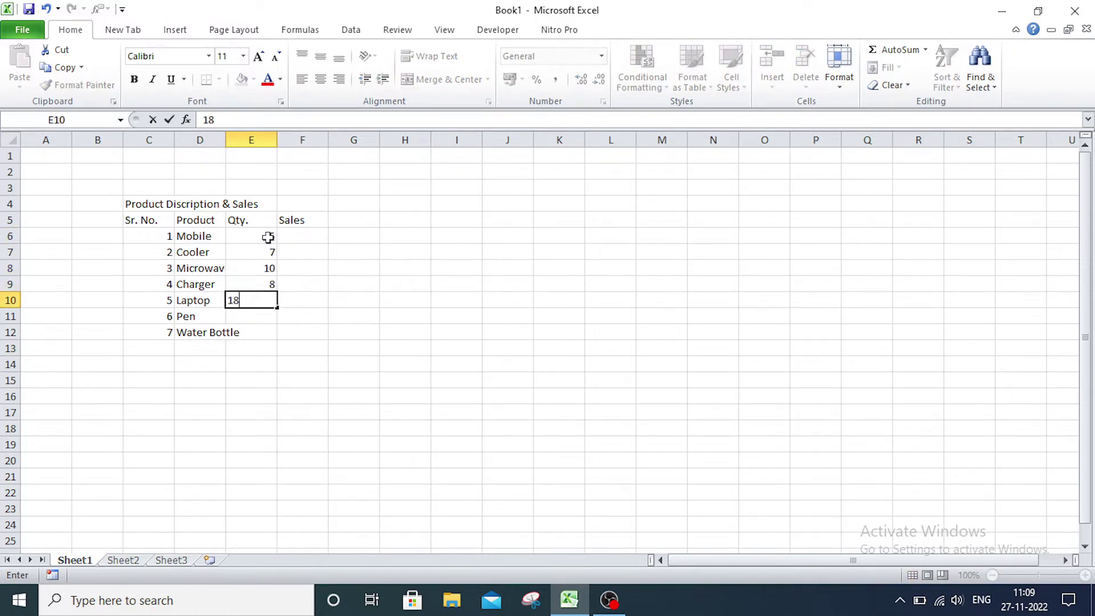
pyautogui.press('Return')
pyautogui.write('25')
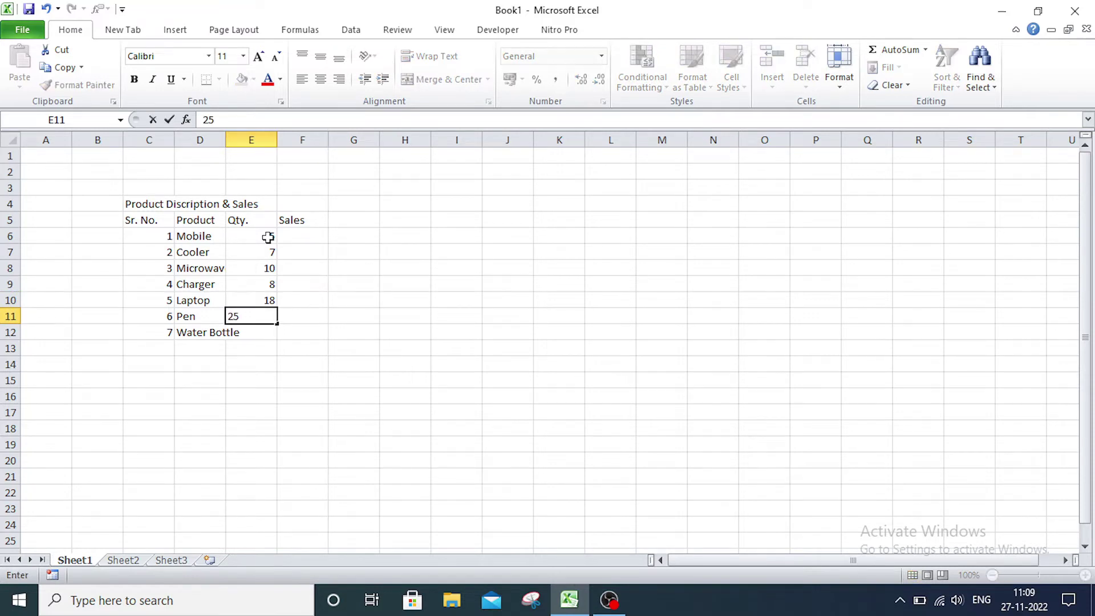
pyautogui.press('Return')
pyautogui.write('10')
pyautogui.press('Right')
# Enter sales 78952, 12357, 1258, 4256, 1258, 7892 and 459 in F6:F12
pyautogui.press('Up')
pyautogui.press('Up')
pyautogui.press('Up')
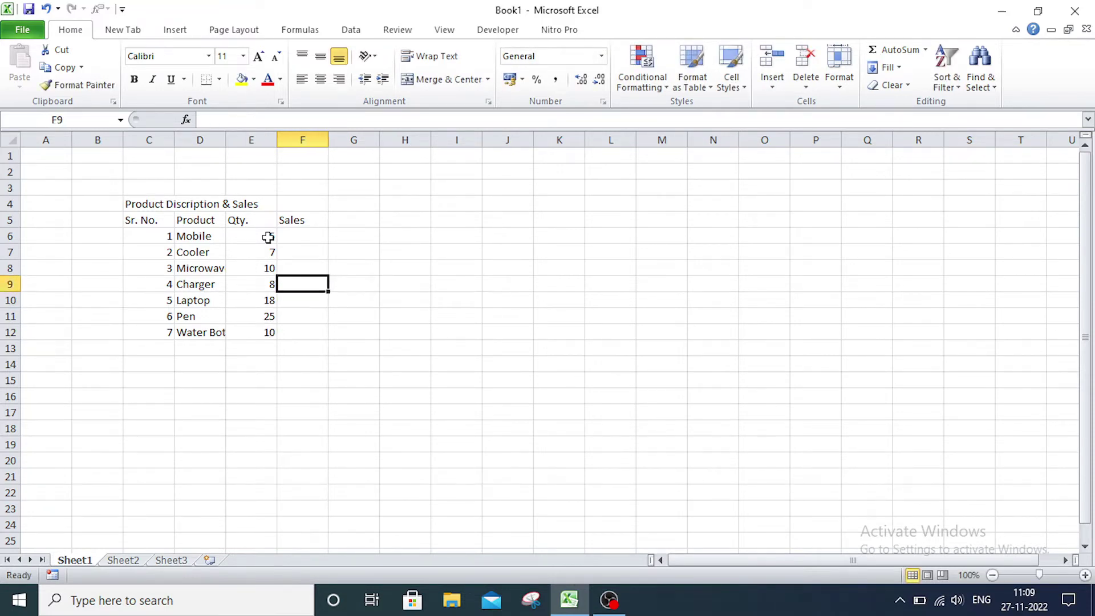
pyautogui.press('Up')
pyautogui.press('Up')
pyautogui.press('Up')
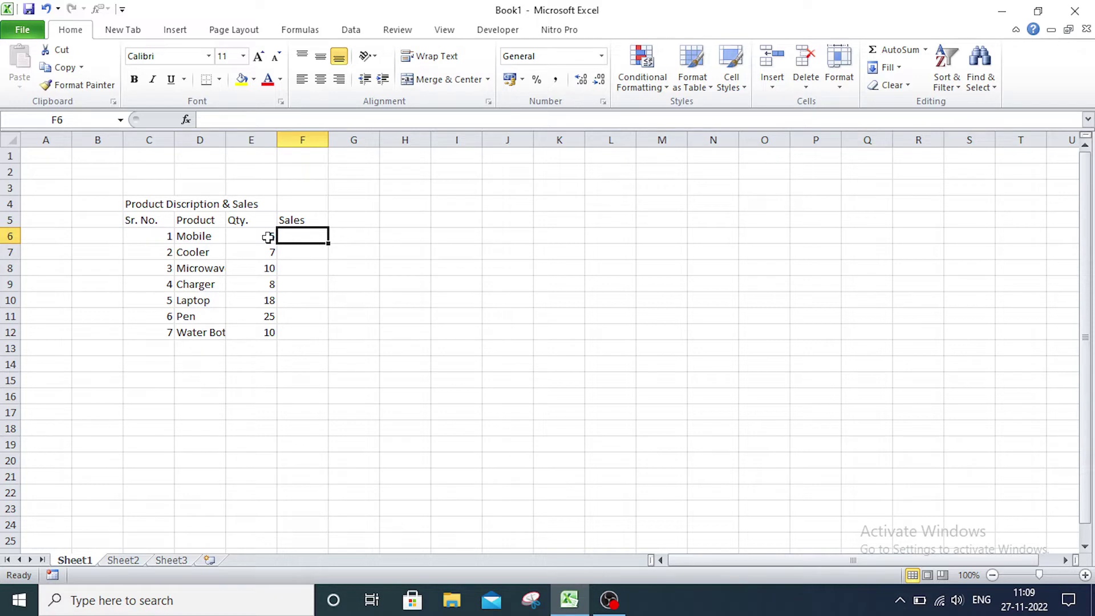
pyautogui.write('78952')
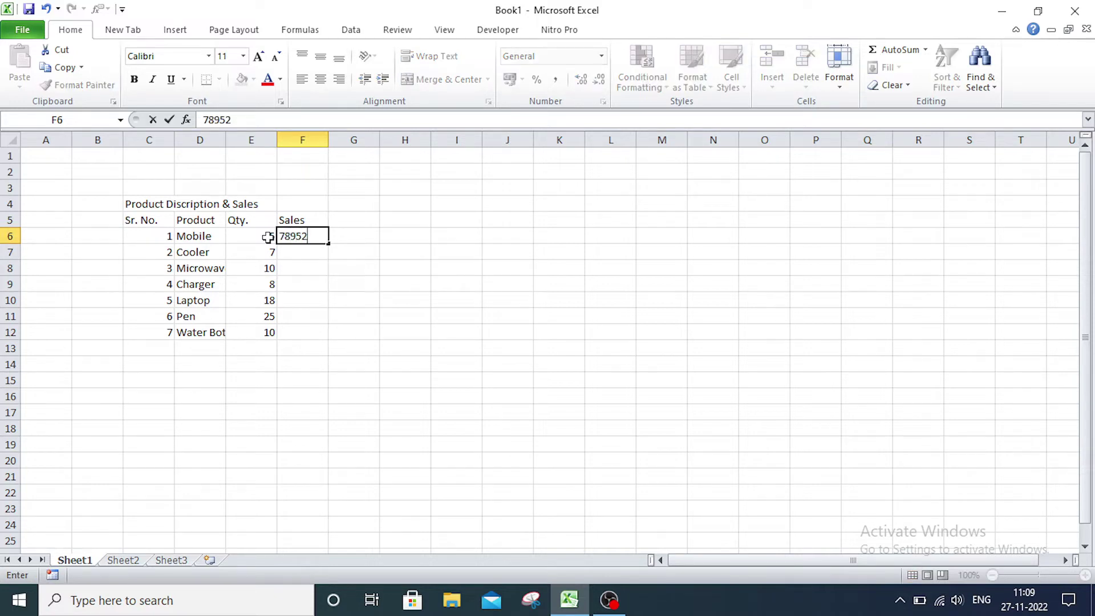
pyautogui.press('Return')
pyautogui.write('12357')
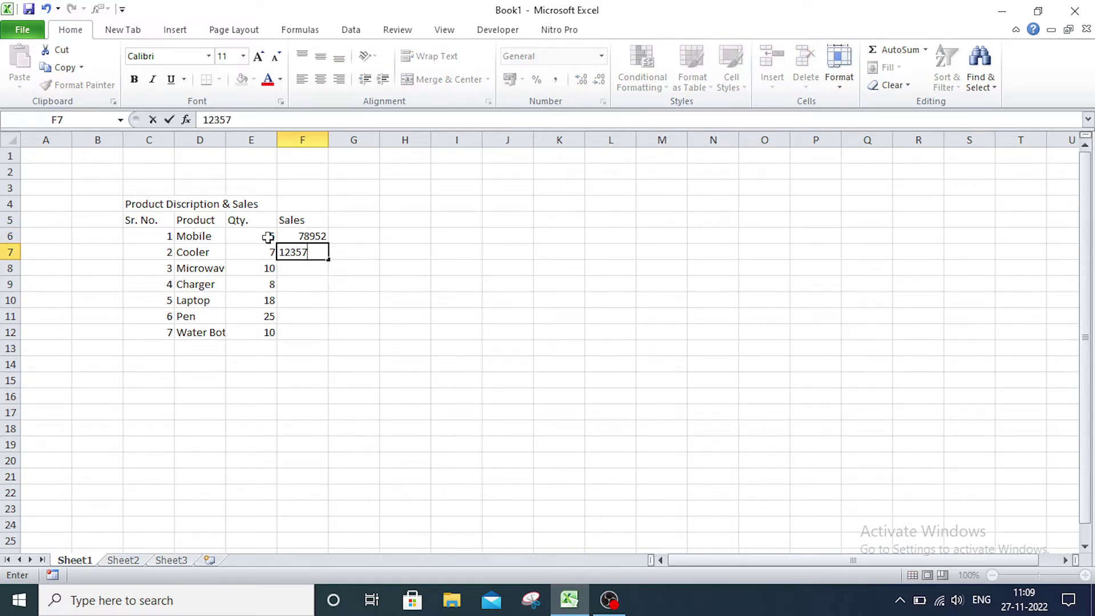
pyautogui.press('Return')
pyautogui.write('125')
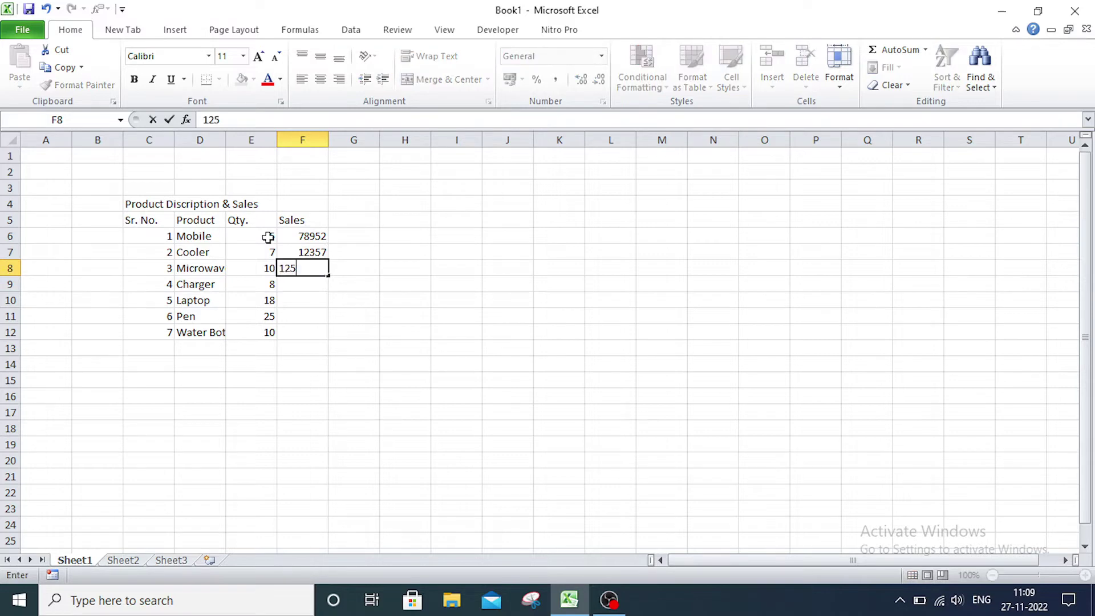
pyautogui.write('8')
pyautogui.press('Return')
pyautogui.press('Return')
pyautogui.write('42')
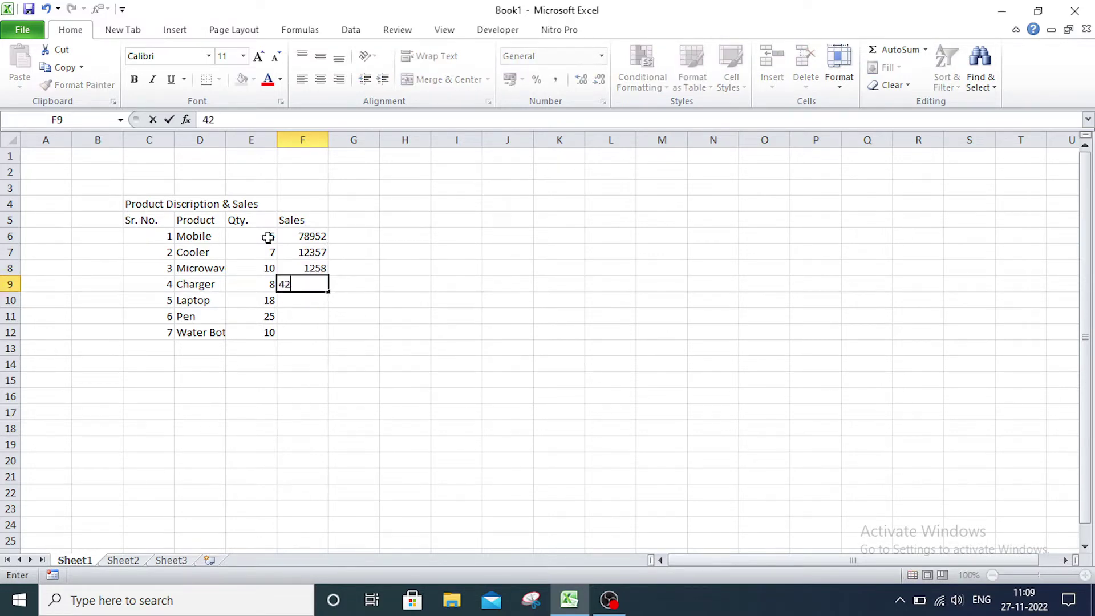
pyautogui.write('56')
pyautogui.press('Return')
pyautogui.write('12')
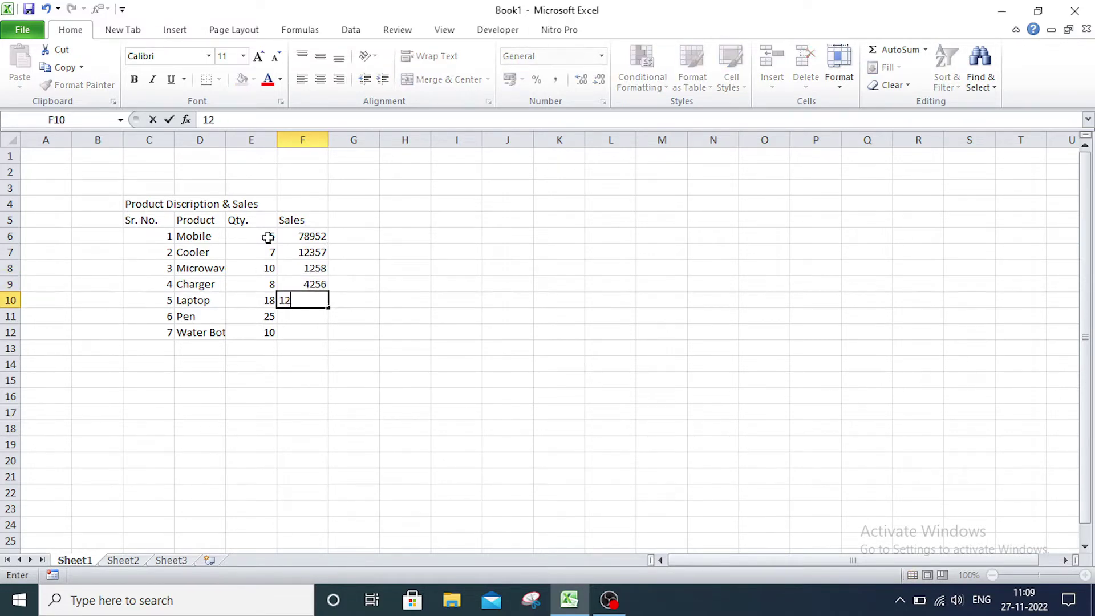
pyautogui.write('58')
pyautogui.press('Return')
pyautogui.write('7892')
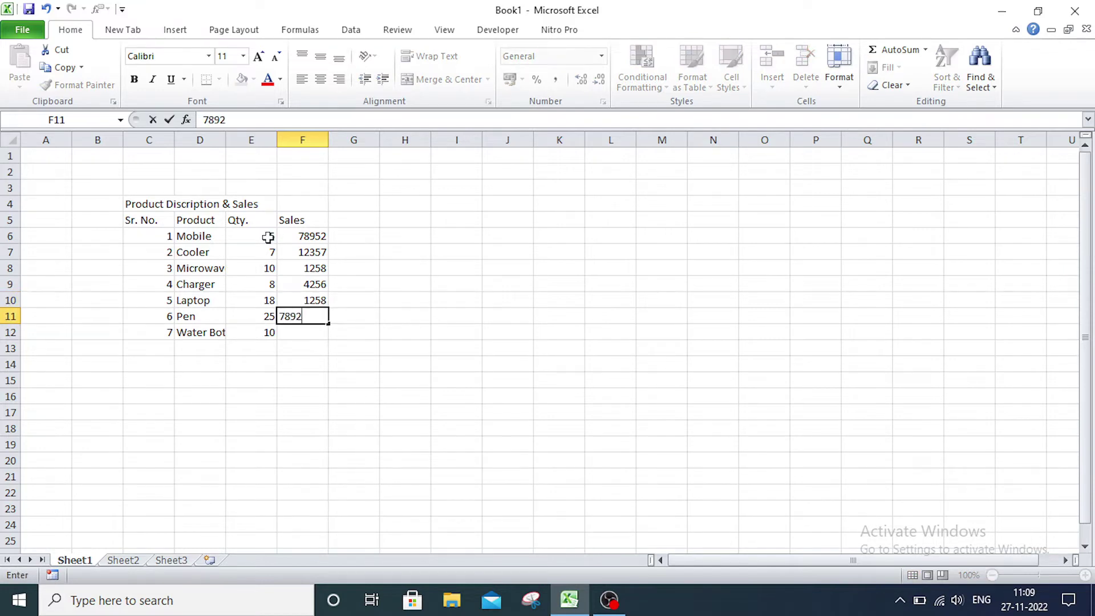
pyautogui.press('Return')
pyautogui.write('459')
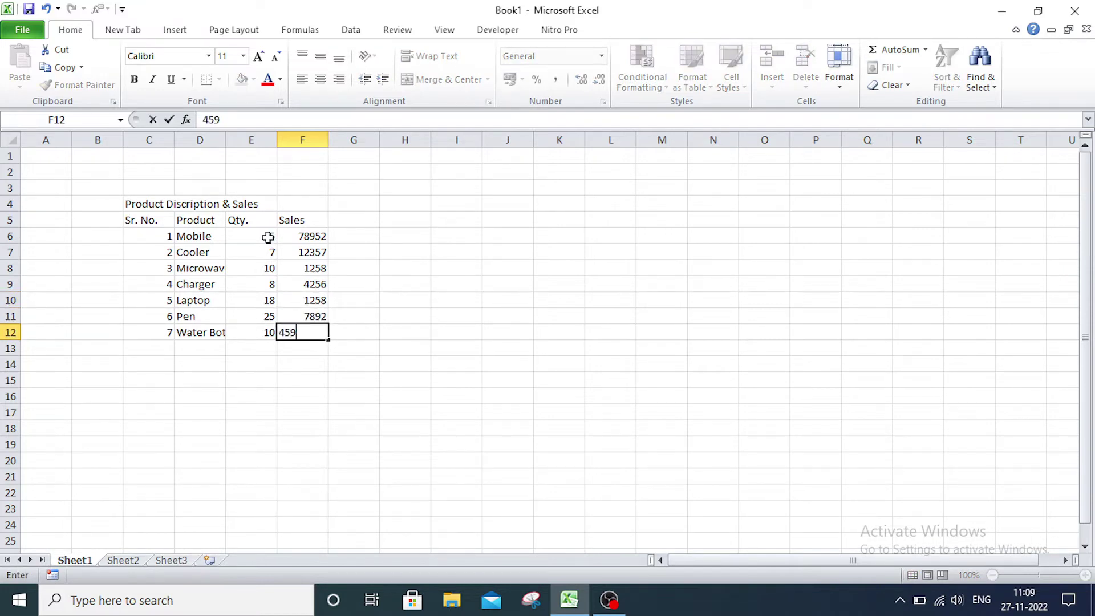
pyautogui.press('Tab')
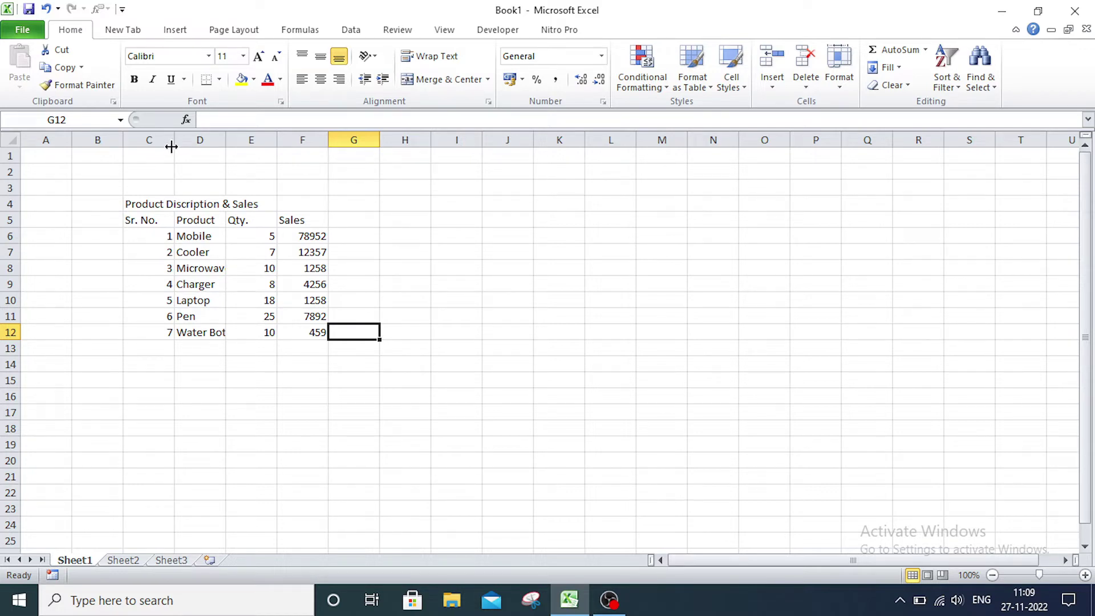
# Apply Merge & Center to C4:F4 so the title is centred above the table
pyautogui.moveTo(143, 204); pyautogui.dragTo(287, 203)
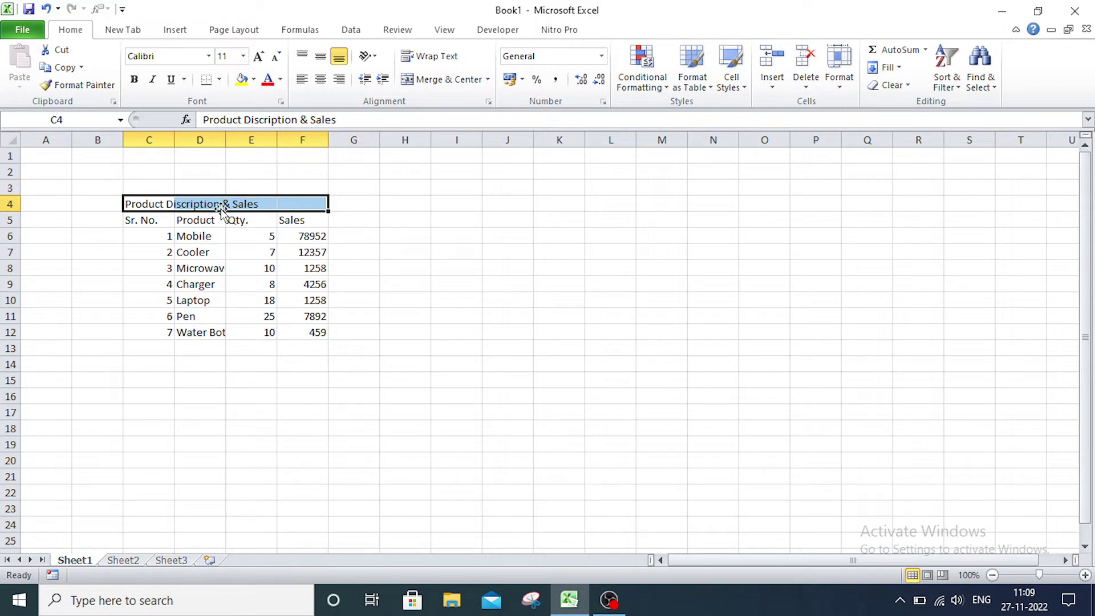
pyautogui.click(429, 80)
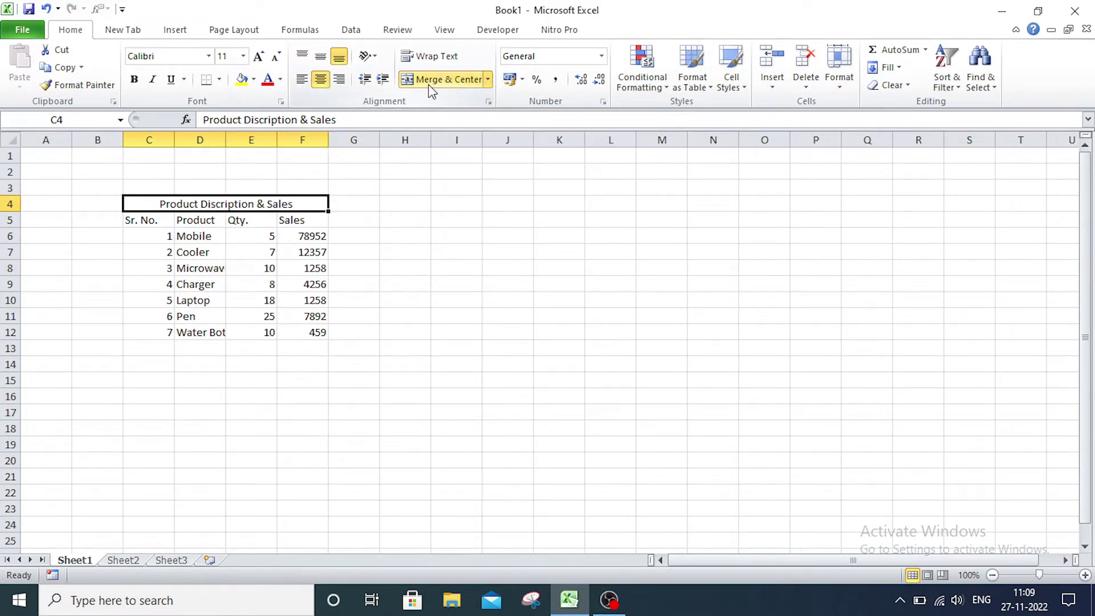
pyautogui.click(507, 300)
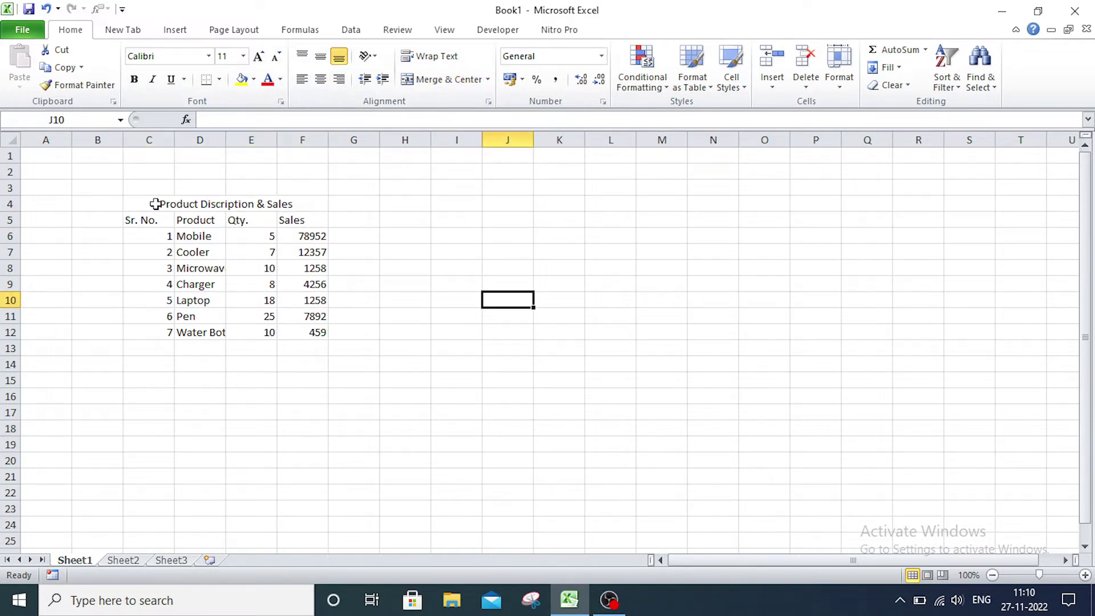
pyautogui.click(156, 205)
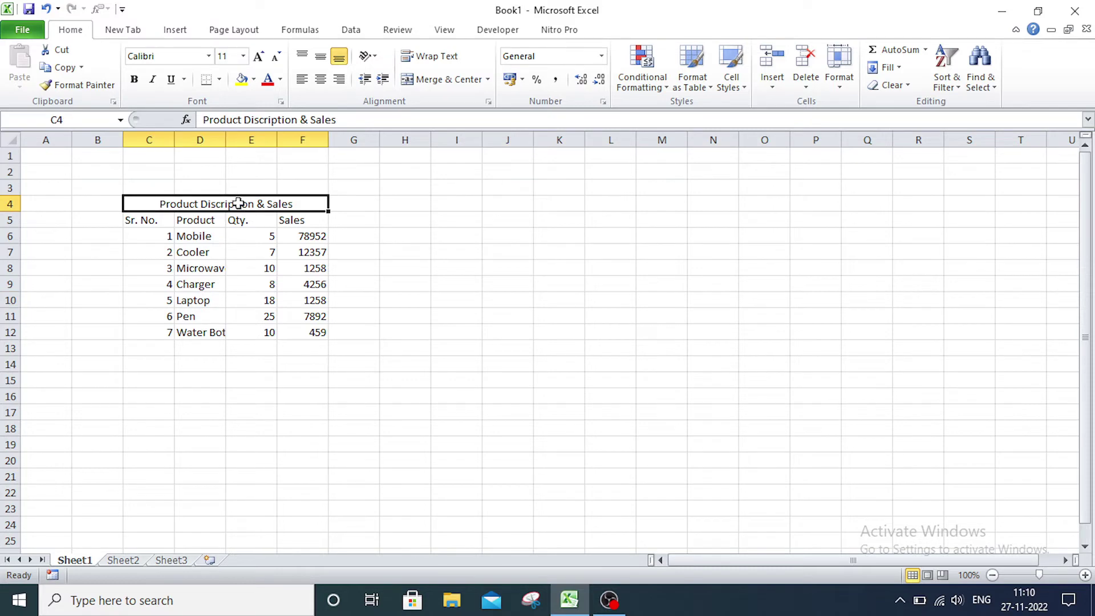
pyautogui.click(202, 170)
pyautogui.click(263, 173)
pyautogui.click(285, 175)
pyautogui.click(137, 206)
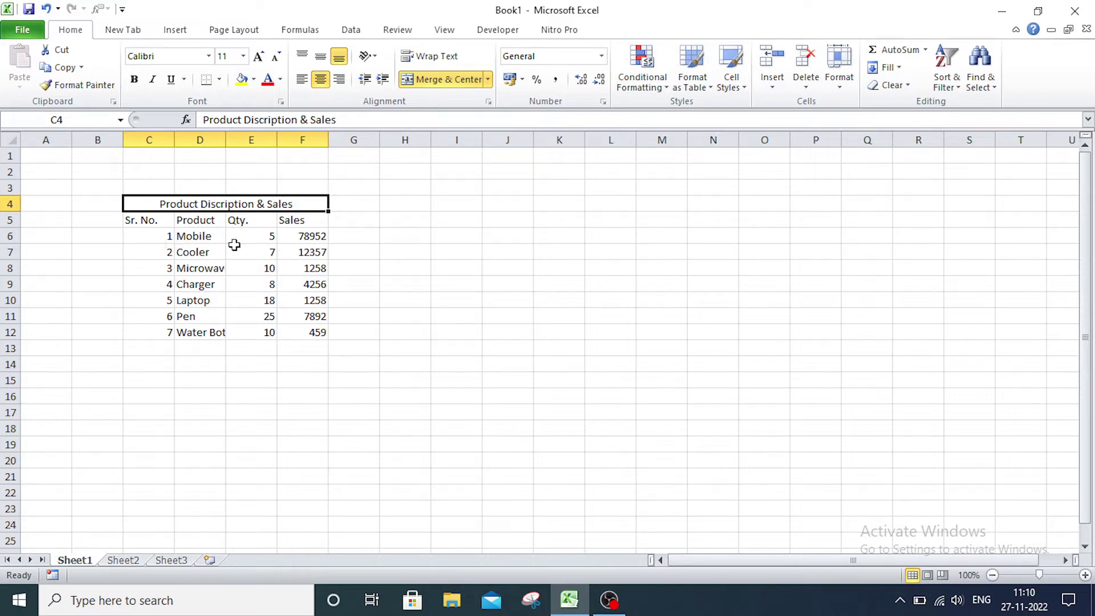
pyautogui.click(437, 236)
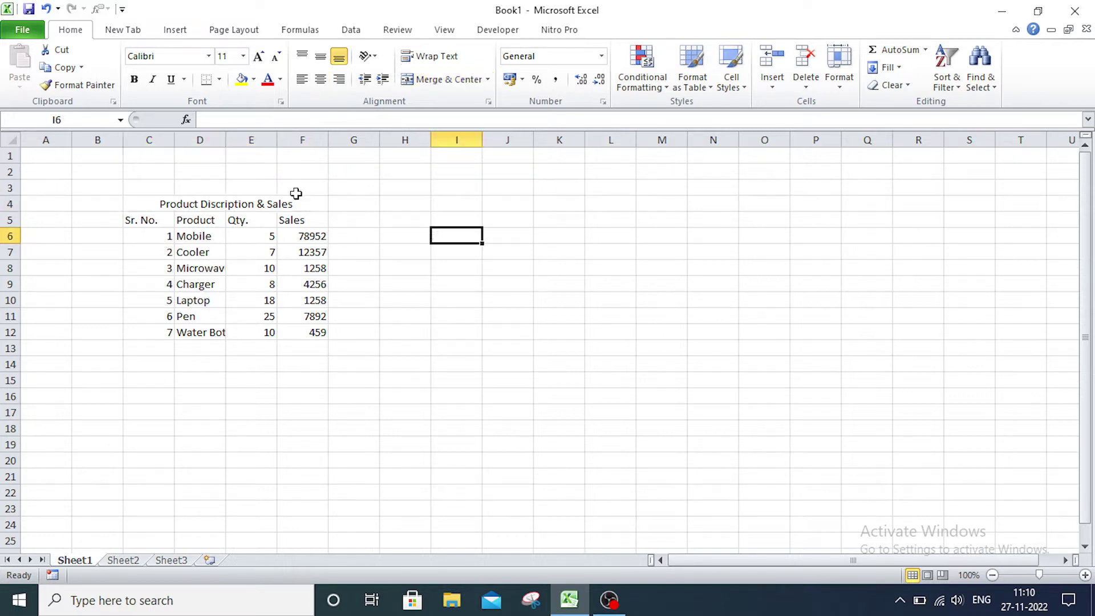
# Centre the C5:F5 headings horizontally and vertically
pyautogui.moveTo(147, 222); pyautogui.dragTo(298, 220)
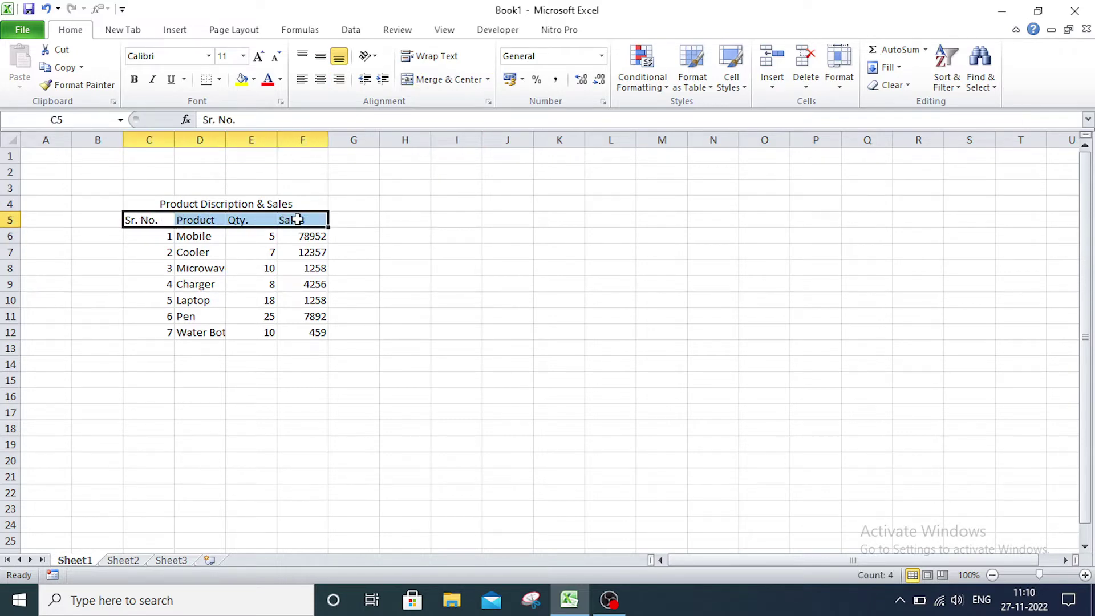
pyautogui.click(324, 81)
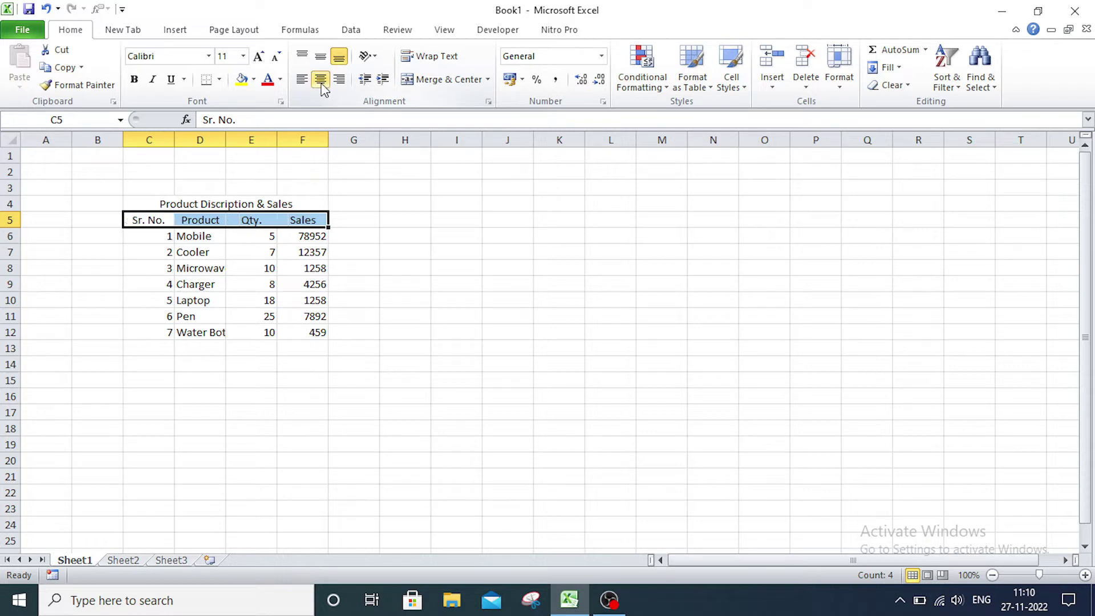
pyautogui.click(321, 59)
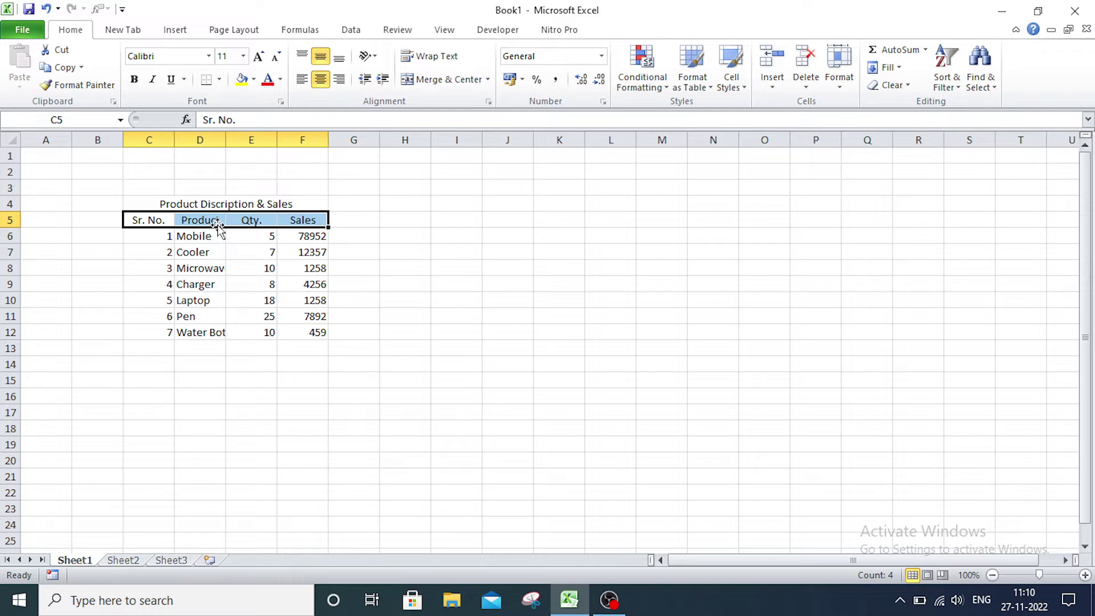
pyautogui.click(306, 297)
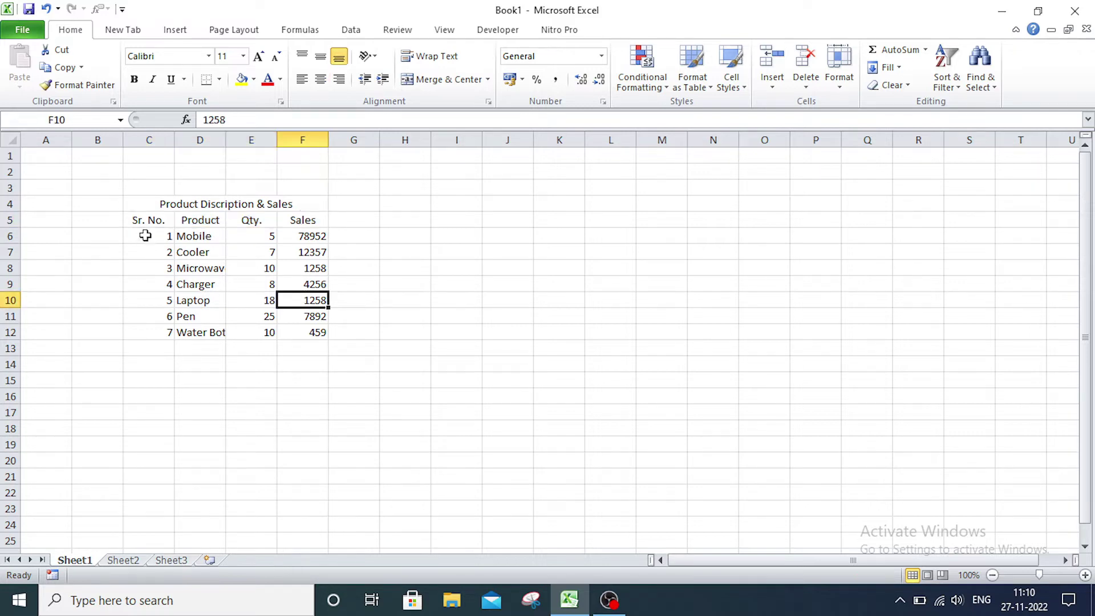
# Centre the product data in C6:F12 horizontally and vertically
pyautogui.moveTo(145, 236)
pyautogui.mouseDown()
pyautogui.moveTo(246, 237)
pyautogui.moveTo(245, 247)
pyautogui.moveTo(300, 261)
pyautogui.moveTo(300, 332)
pyautogui.mouseUp()
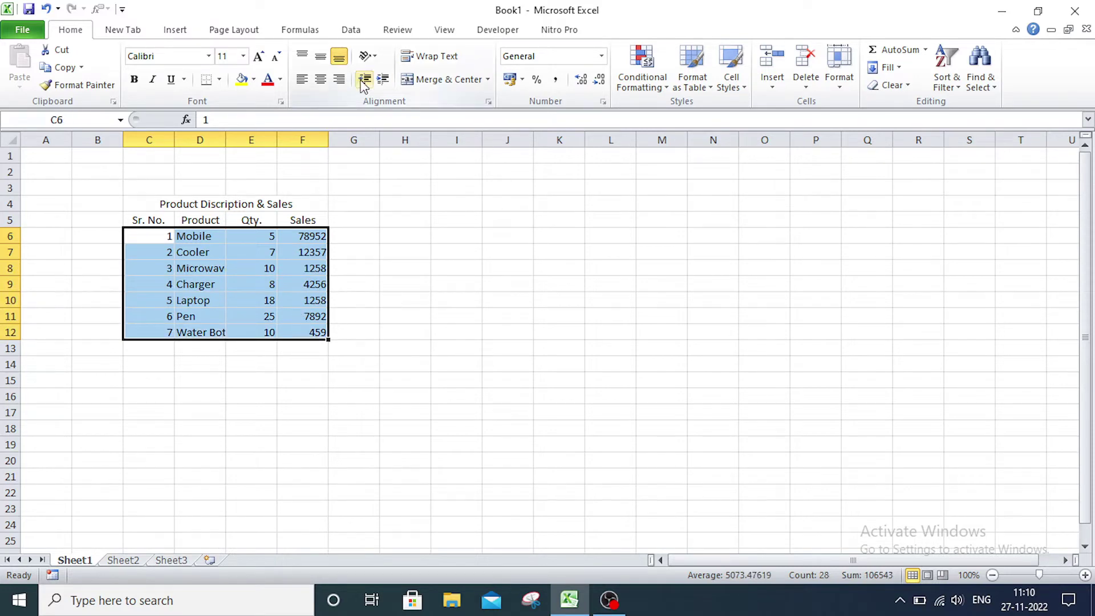
pyautogui.click(321, 79)
pyautogui.click(320, 60)
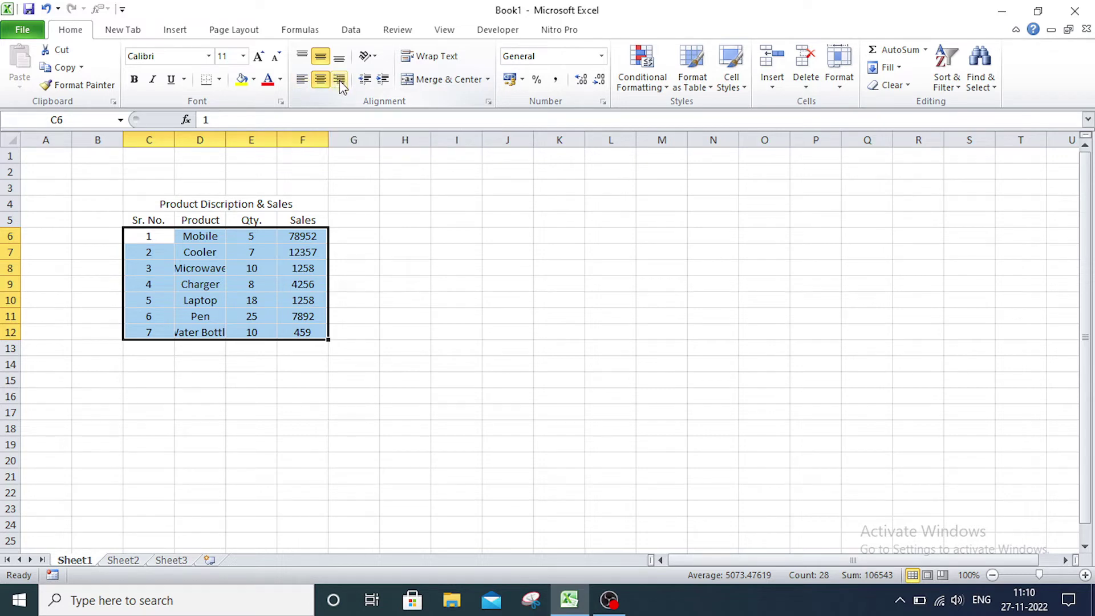
pyautogui.click(450, 344)
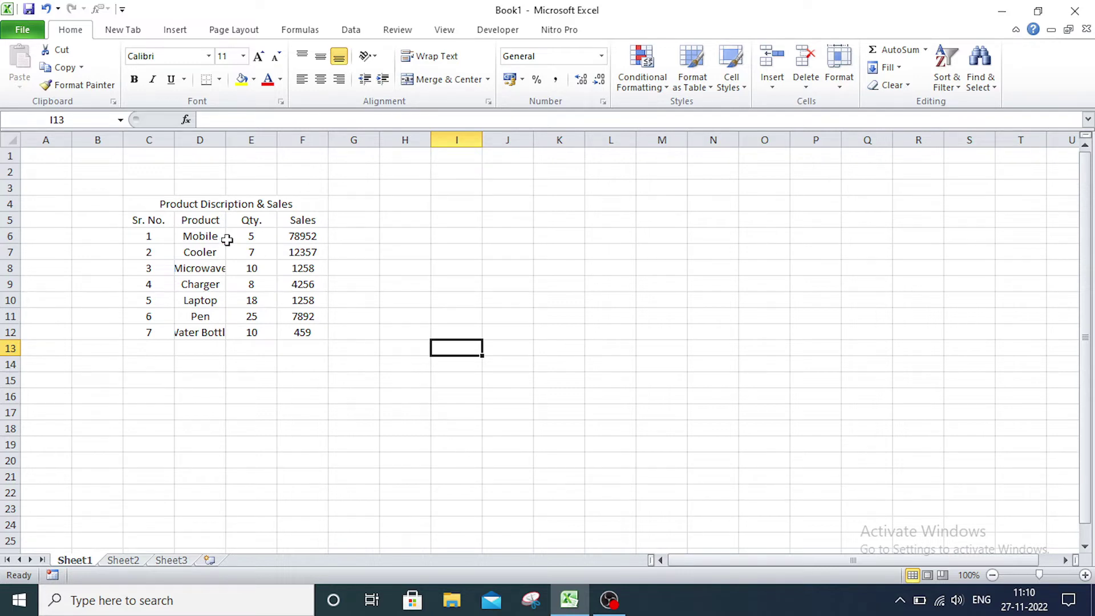
# Apply All Borders to the whole table range C4:F12
pyautogui.moveTo(146, 204)
pyautogui.mouseDown()
pyautogui.moveTo(290, 254)
pyautogui.moveTo(302, 333)
pyautogui.mouseUp()
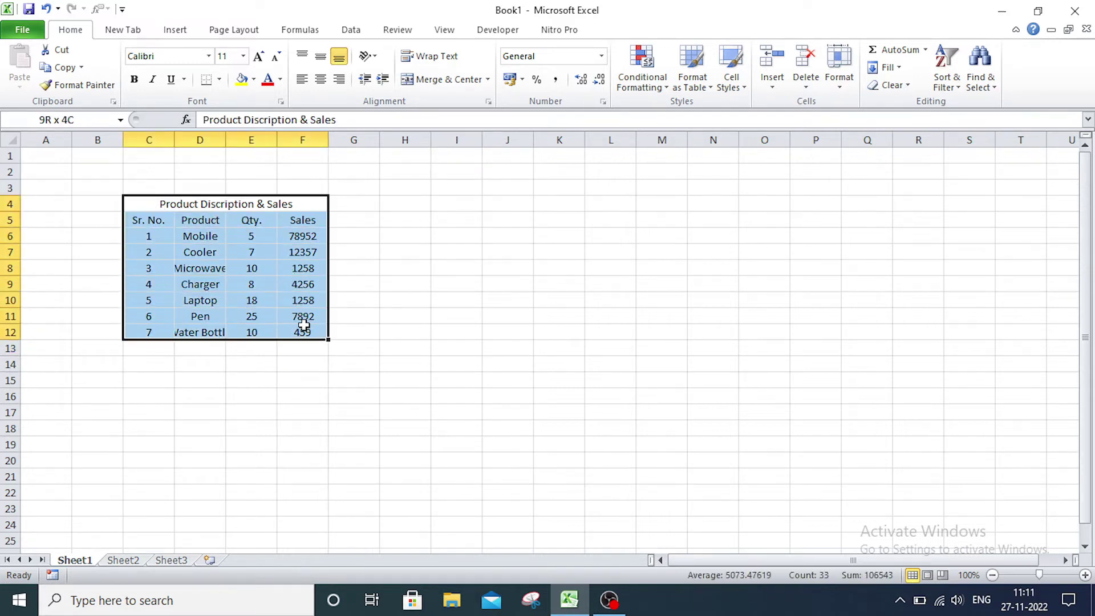
pyautogui.click(220, 80)
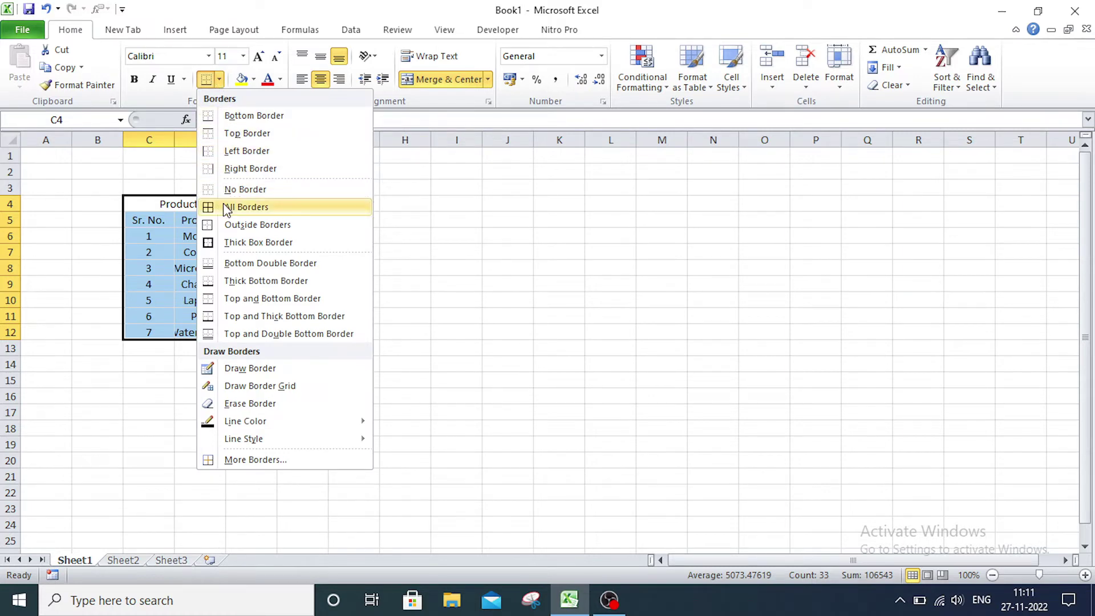
pyautogui.click(257, 207)
pyautogui.click(713, 332)
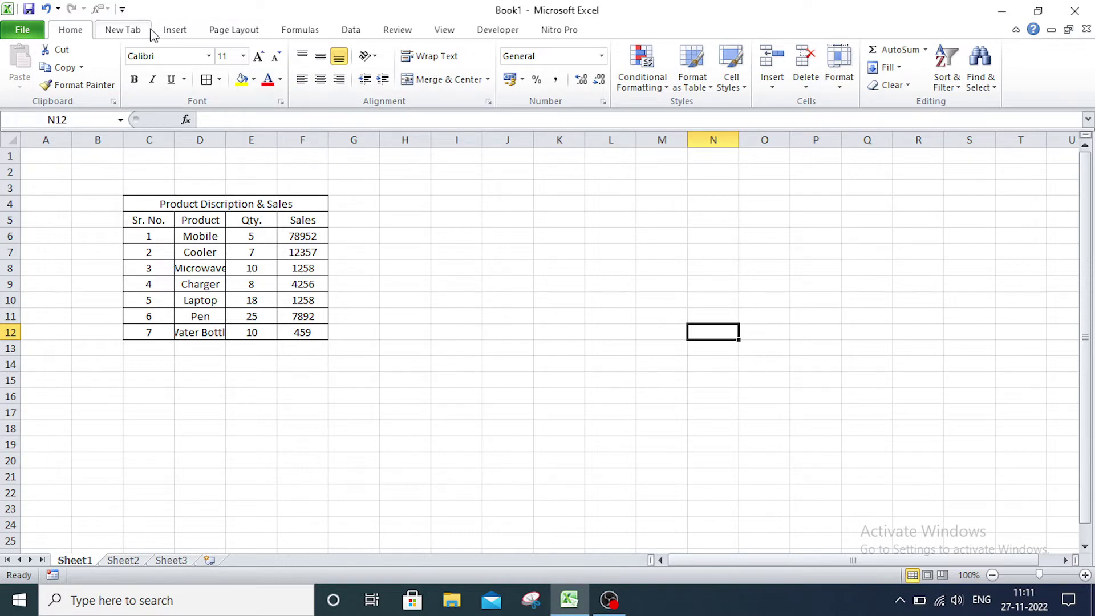
# Insert a table with headers over the empty range K8:O16
pyautogui.click(174, 32)
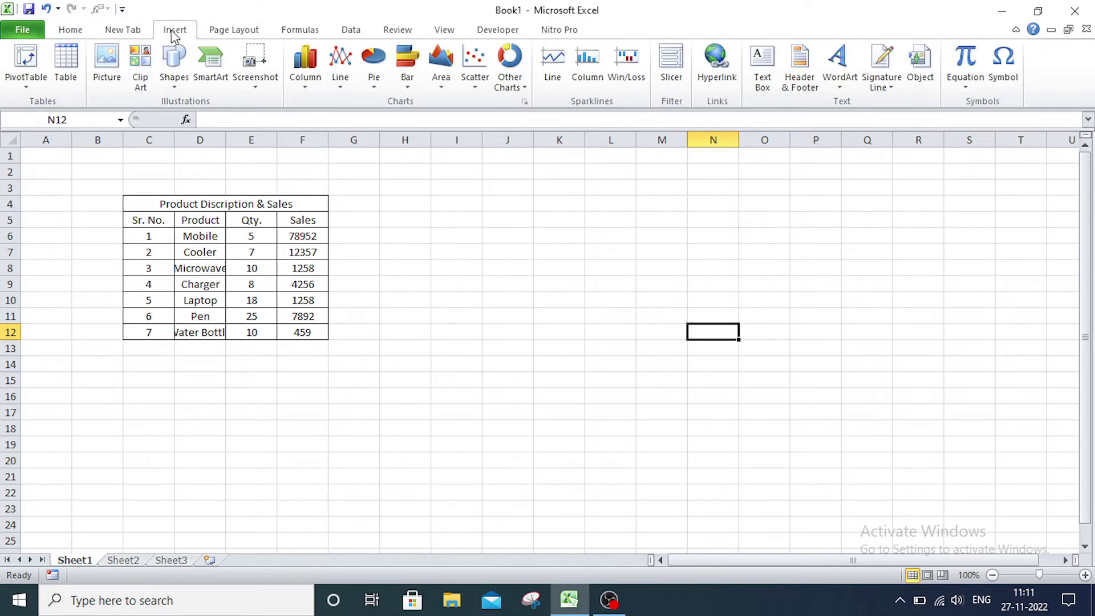
pyautogui.click(65, 67)
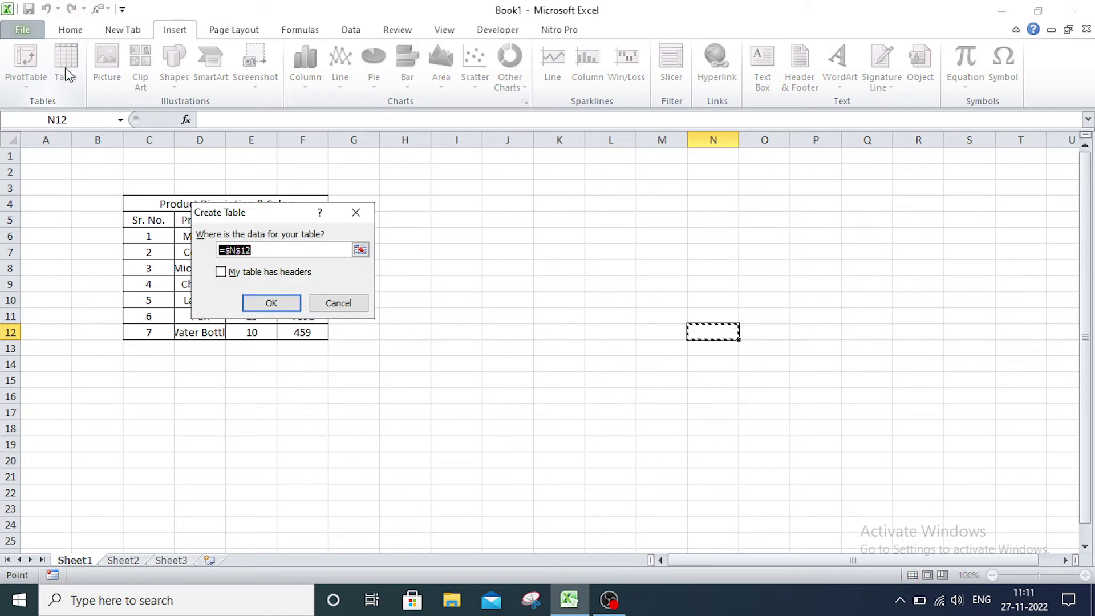
pyautogui.click(356, 216)
pyautogui.moveTo(565, 269)
pyautogui.mouseDown()
pyautogui.moveTo(771, 298)
pyautogui.moveTo(789, 398)
pyautogui.mouseUp()
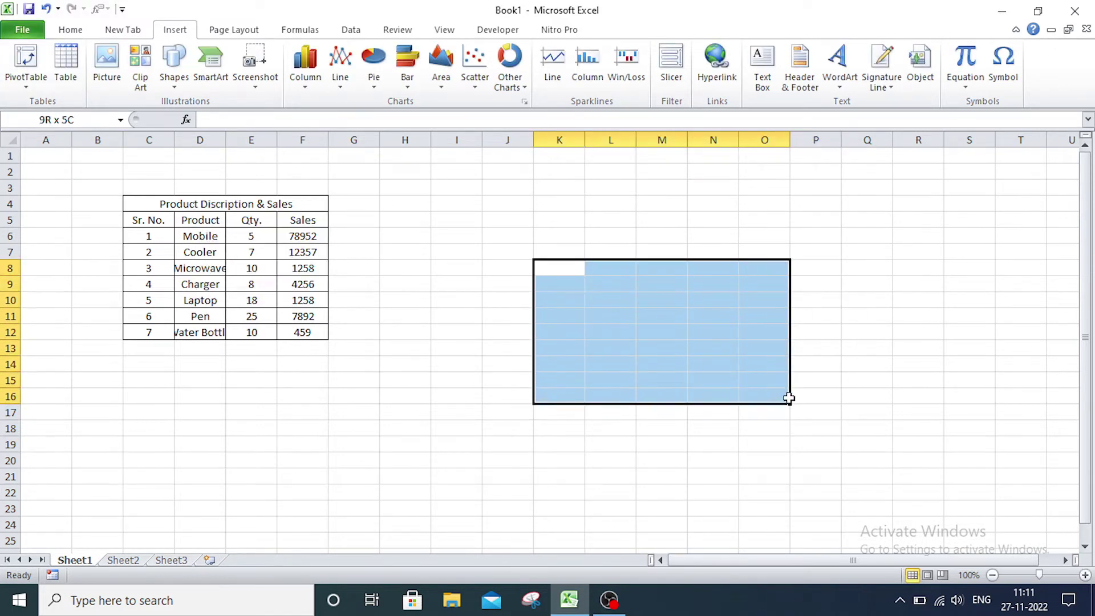
pyautogui.click(81, 54)
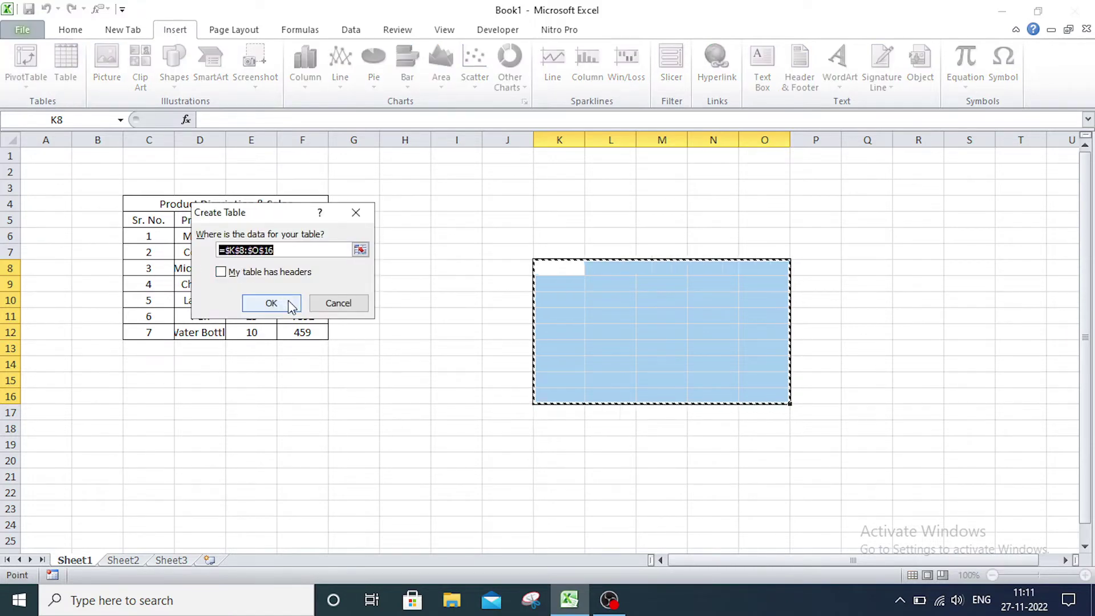
pyautogui.click(217, 272)
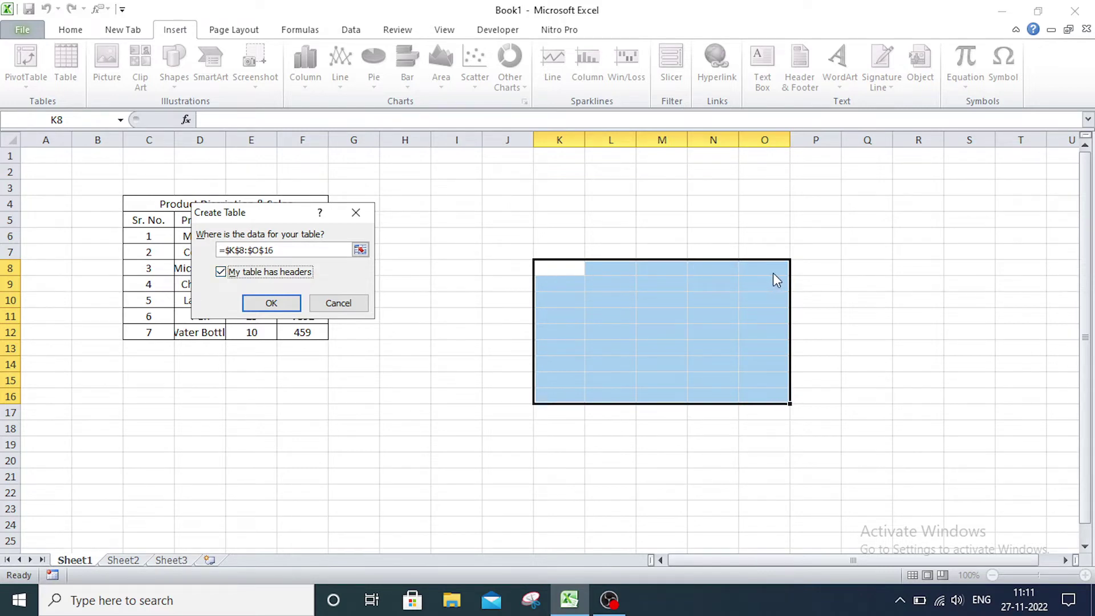
pyautogui.click(274, 303)
pyautogui.click(811, 508)
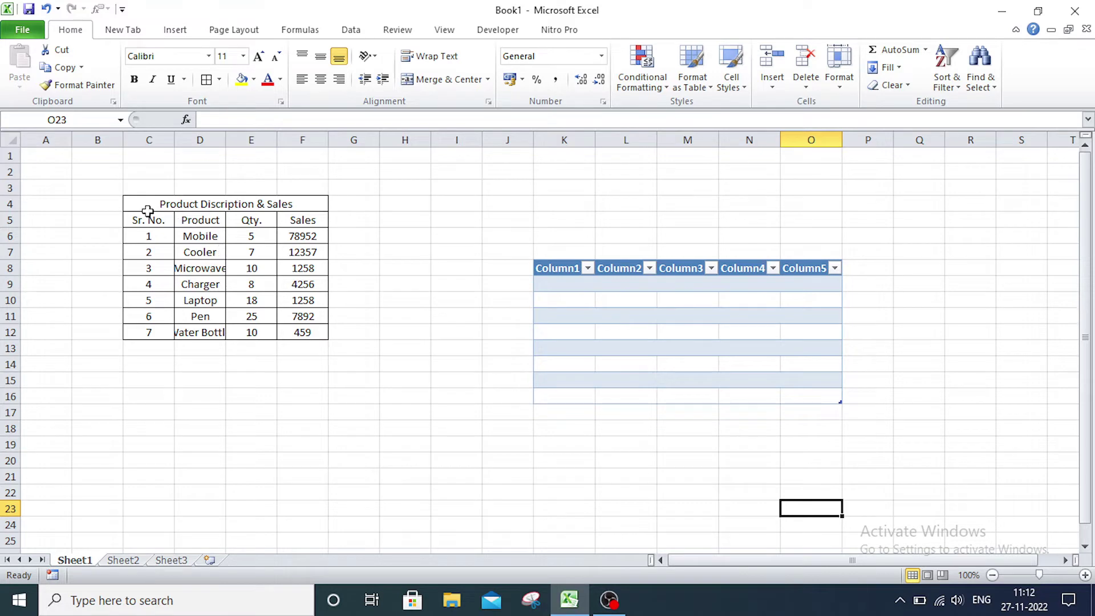
# Bold the merged title 'Product Discription & Sales' and the C5:F5 headings
pyautogui.moveTo(141, 204); pyautogui.dragTo(167, 224)
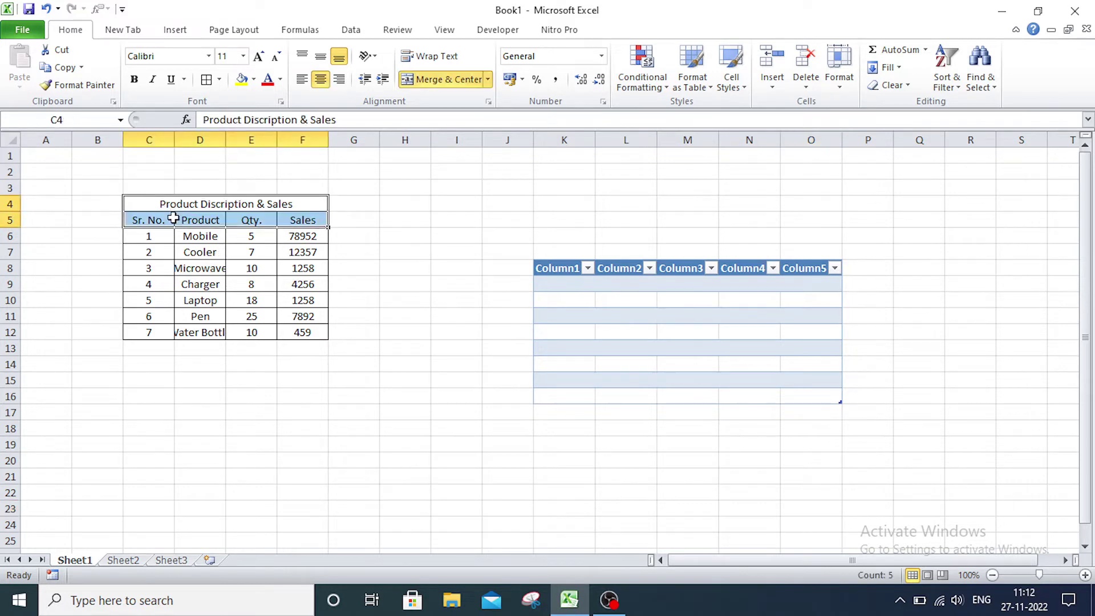
pyautogui.click(428, 221)
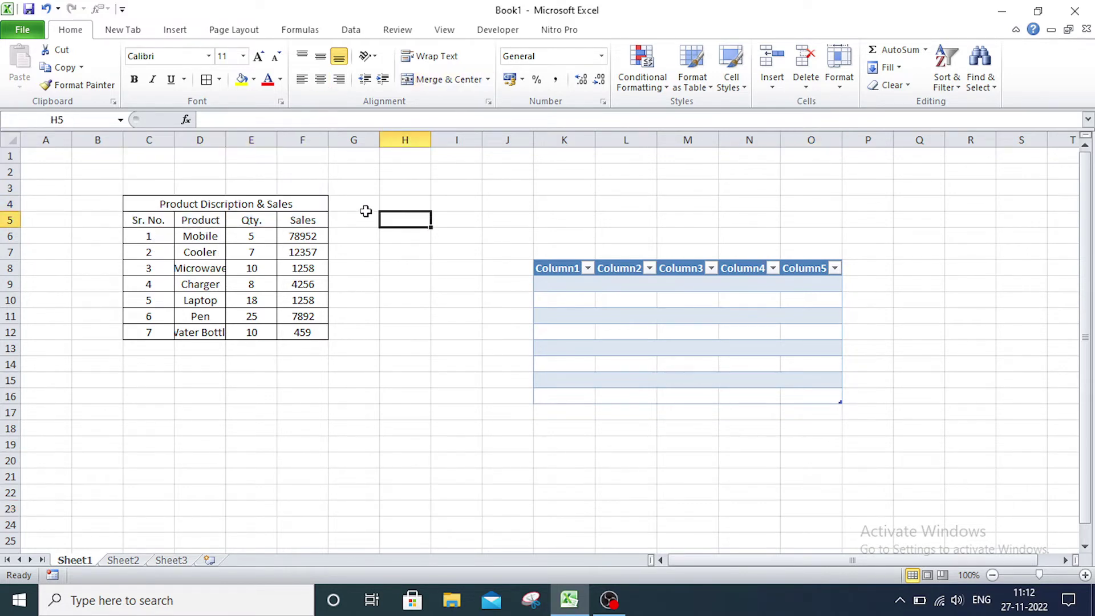
pyautogui.click(227, 206)
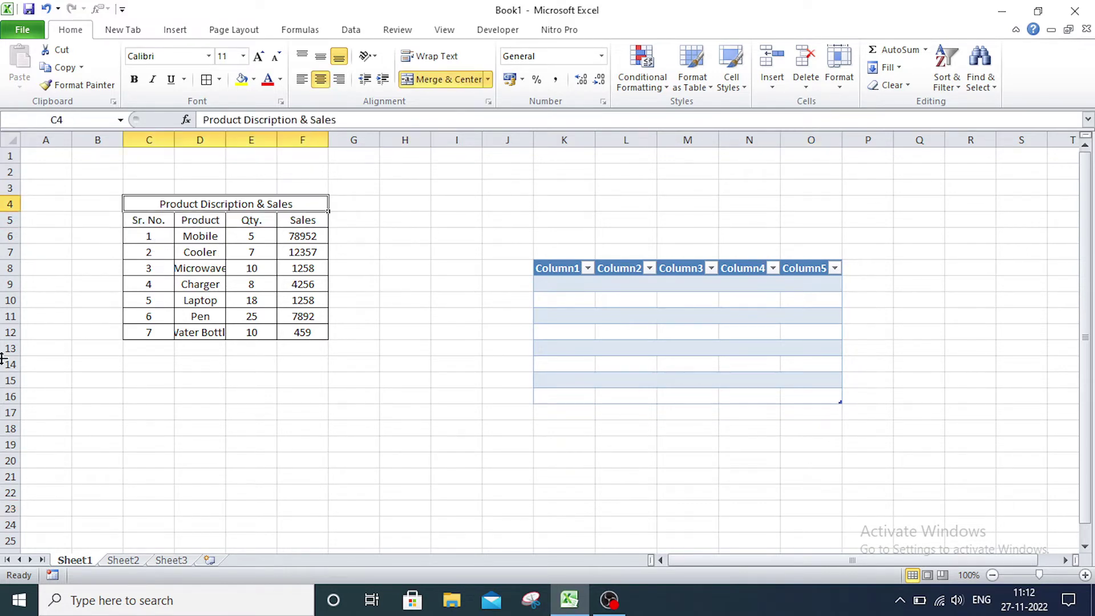
pyautogui.click(135, 81)
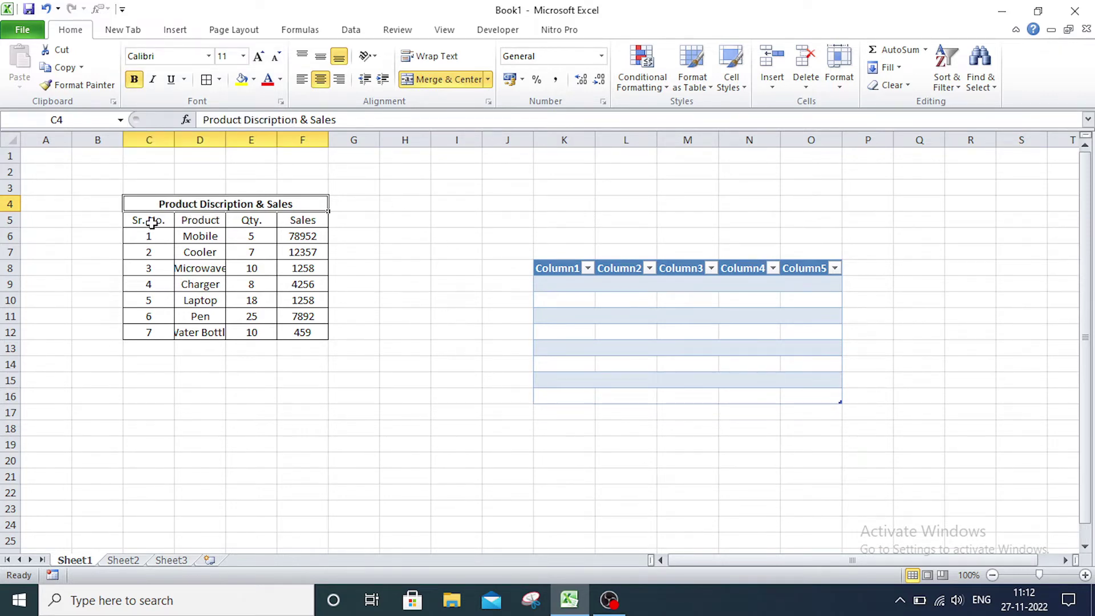
pyautogui.moveTo(151, 223); pyautogui.dragTo(309, 224)
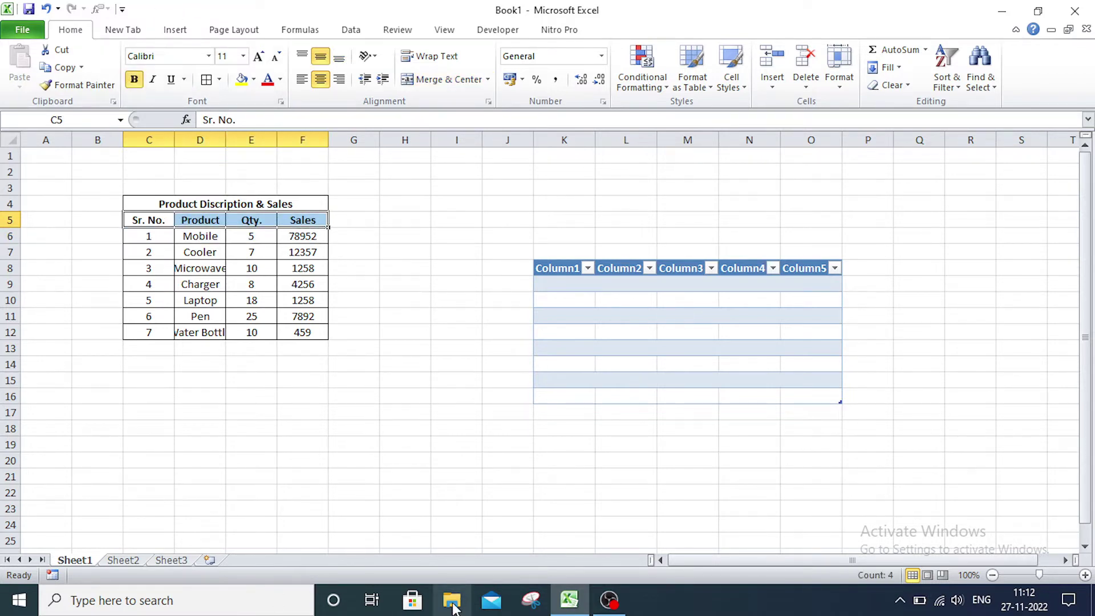
pyautogui.click(354, 428)
# Zoom out so columns A–N fit, then check the Microwave and Water Bottle entries
pyautogui.scroll(1, 256, 443)
pyautogui.scroll(1, 256, 442)
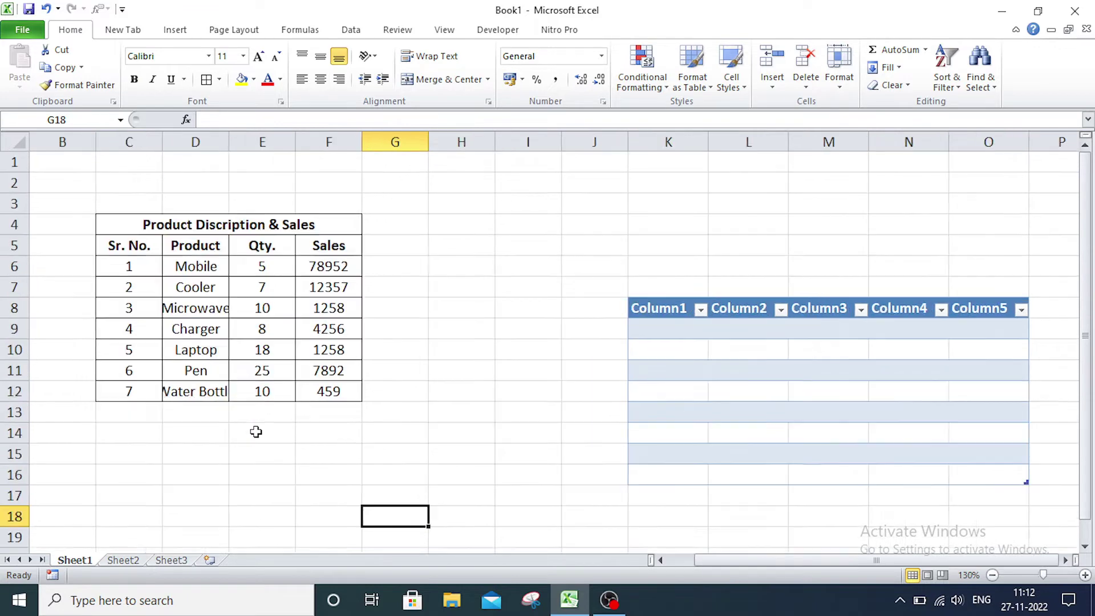
pyautogui.scroll(1, 256, 432)
pyautogui.scroll(1, 221, 445)
pyautogui.scroll(-1, 221, 448)
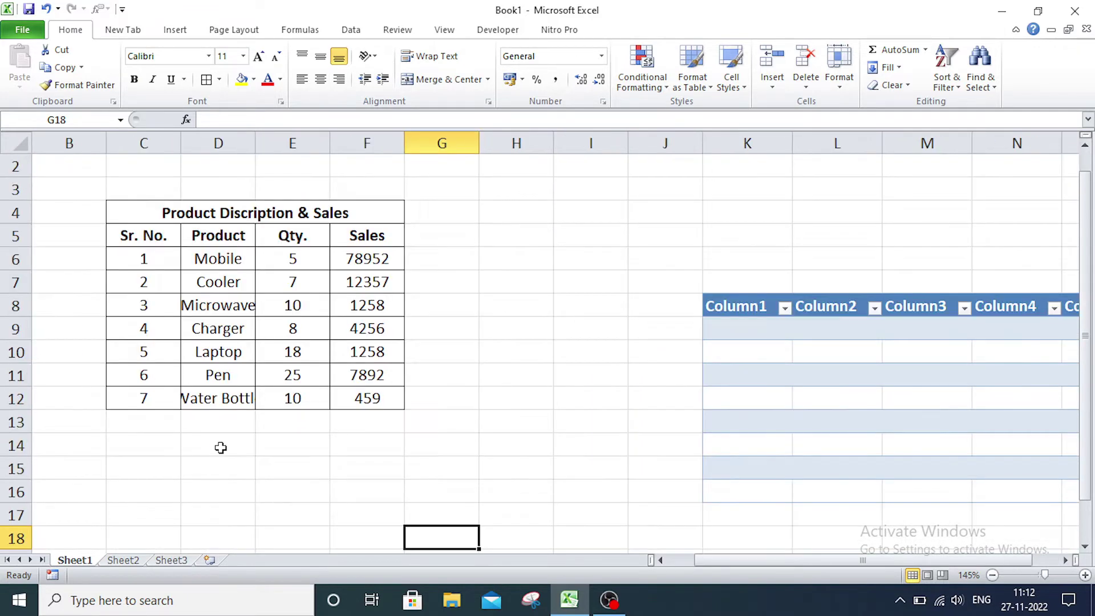
pyautogui.click(661, 560)
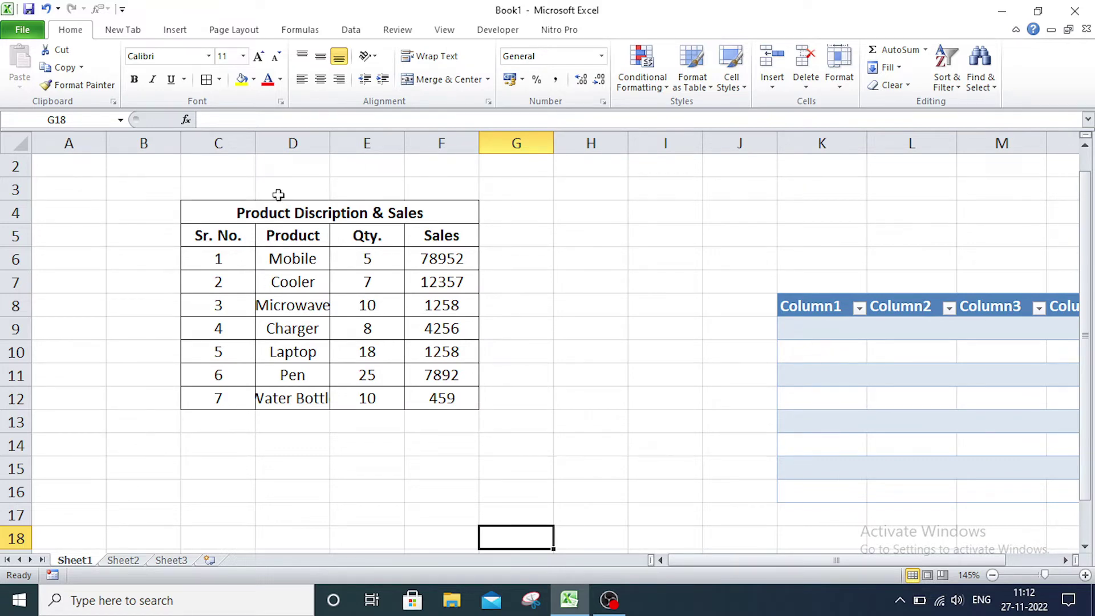
pyautogui.click(1085, 575)
pyautogui.click(993, 576)
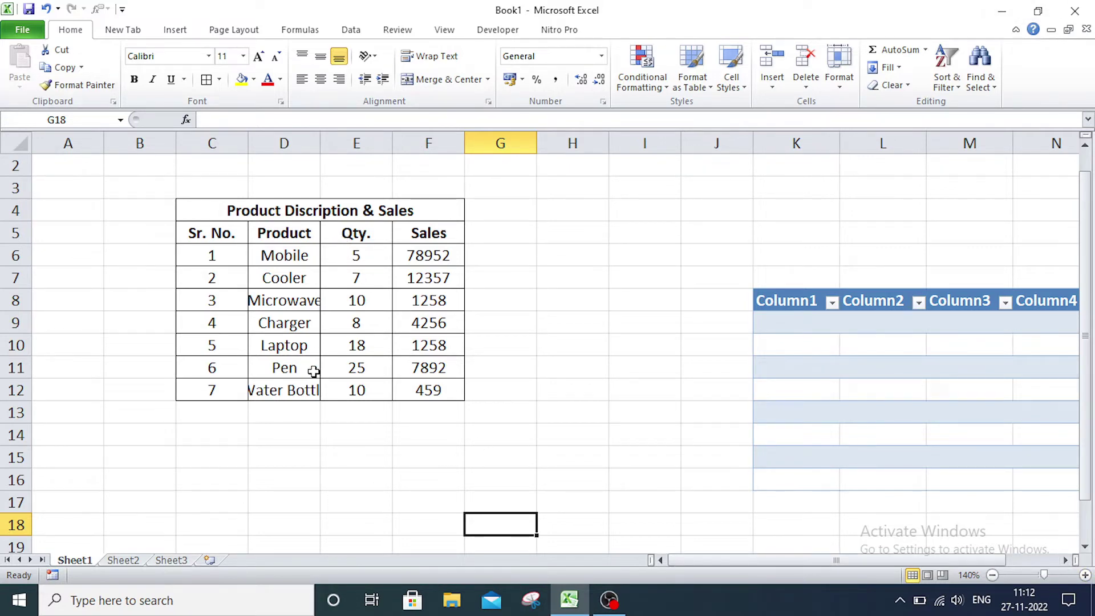
pyautogui.click(257, 302)
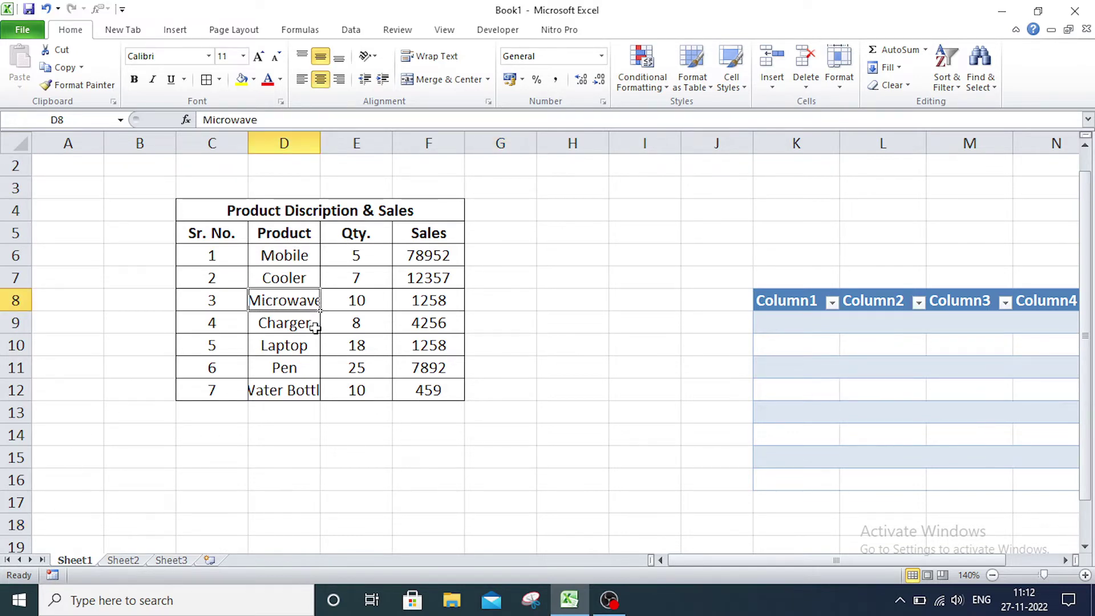
pyautogui.click(260, 394)
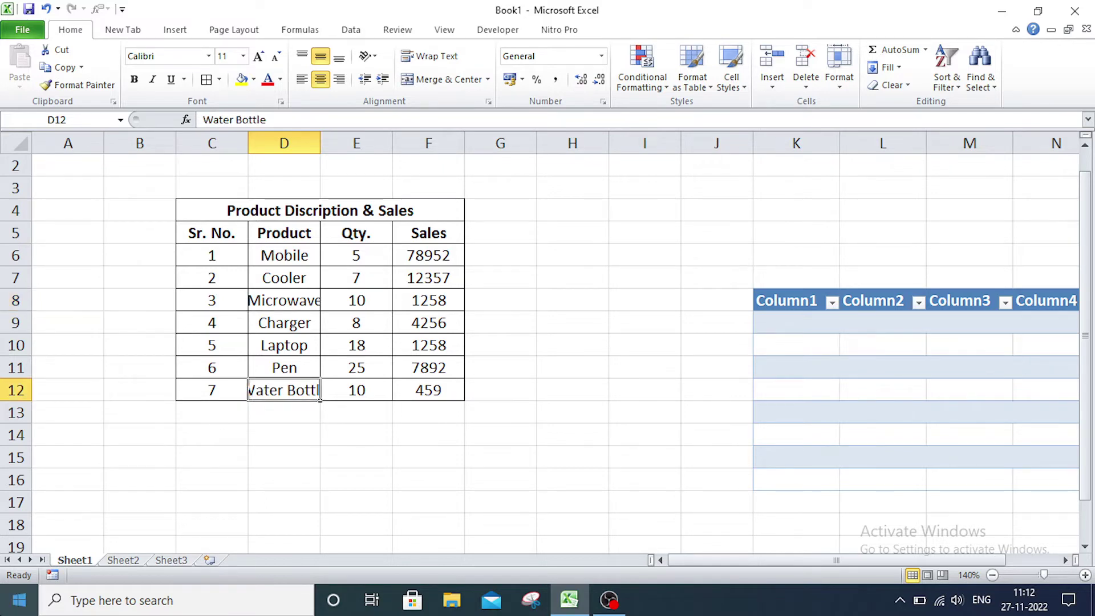
pyautogui.click(374, 453)
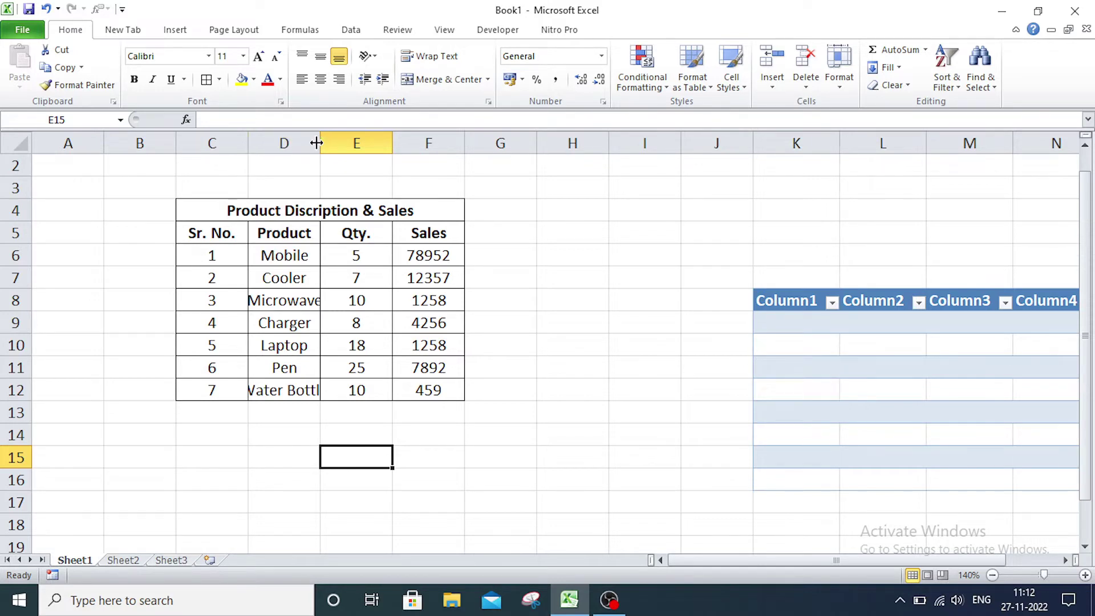
# AutoFit column D so 'Water Bottle' shows in full
pyautogui.click(313, 142)
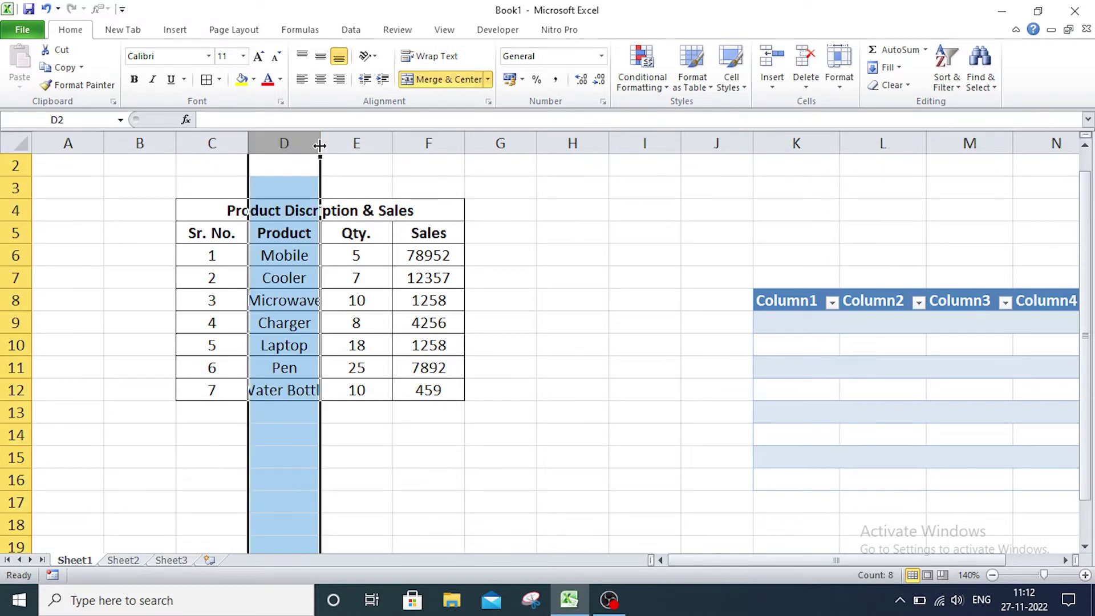
pyautogui.click(325, 142)
pyautogui.click(301, 143)
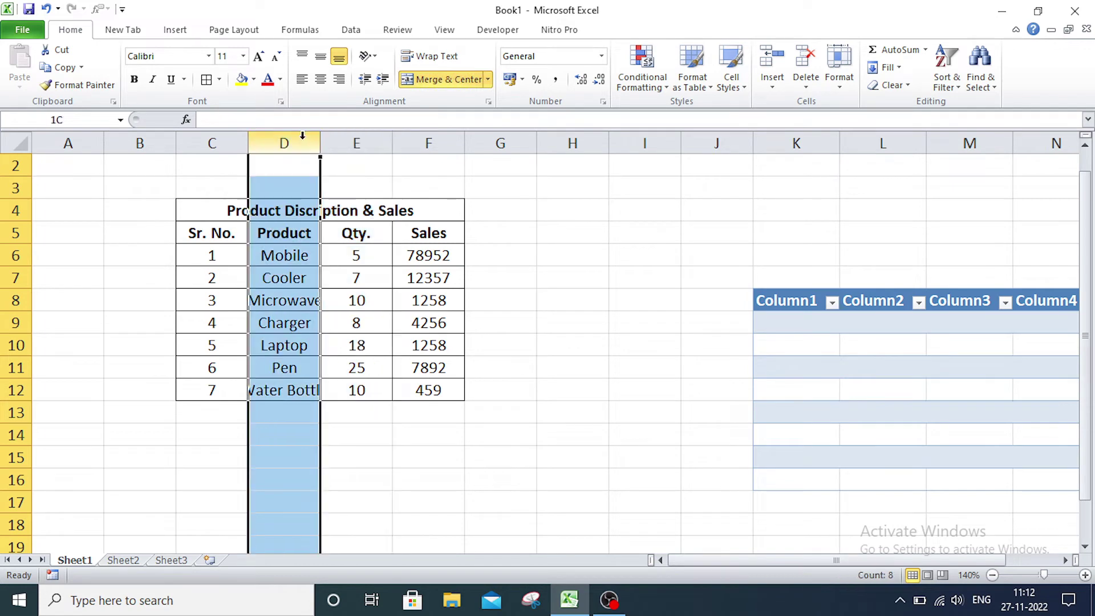
pyautogui.moveTo(320, 143); pyautogui.dragTo(348, 142)
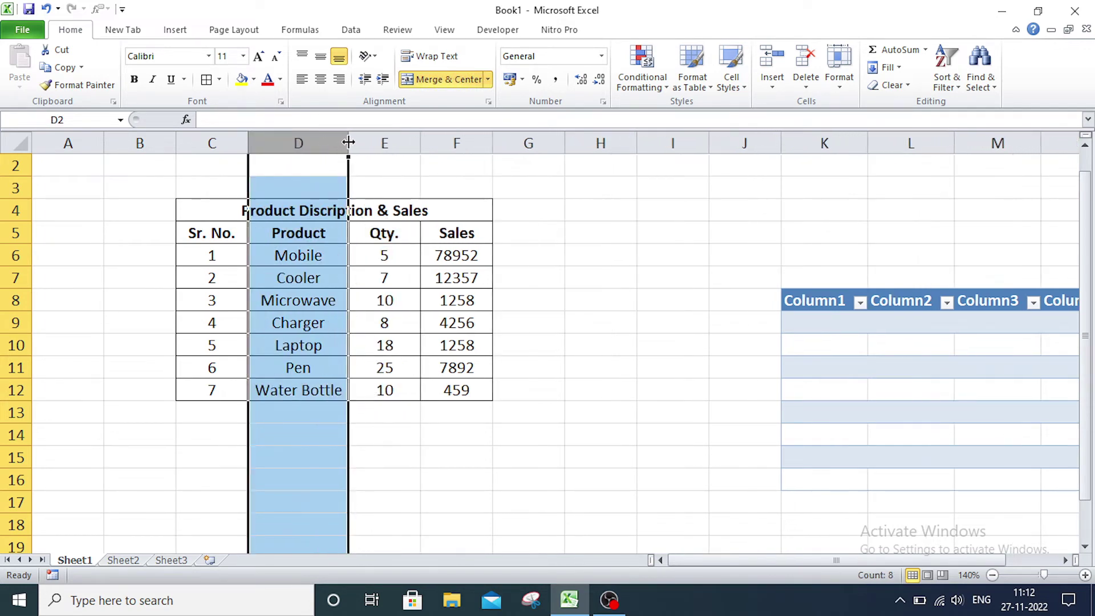
pyautogui.click(511, 456)
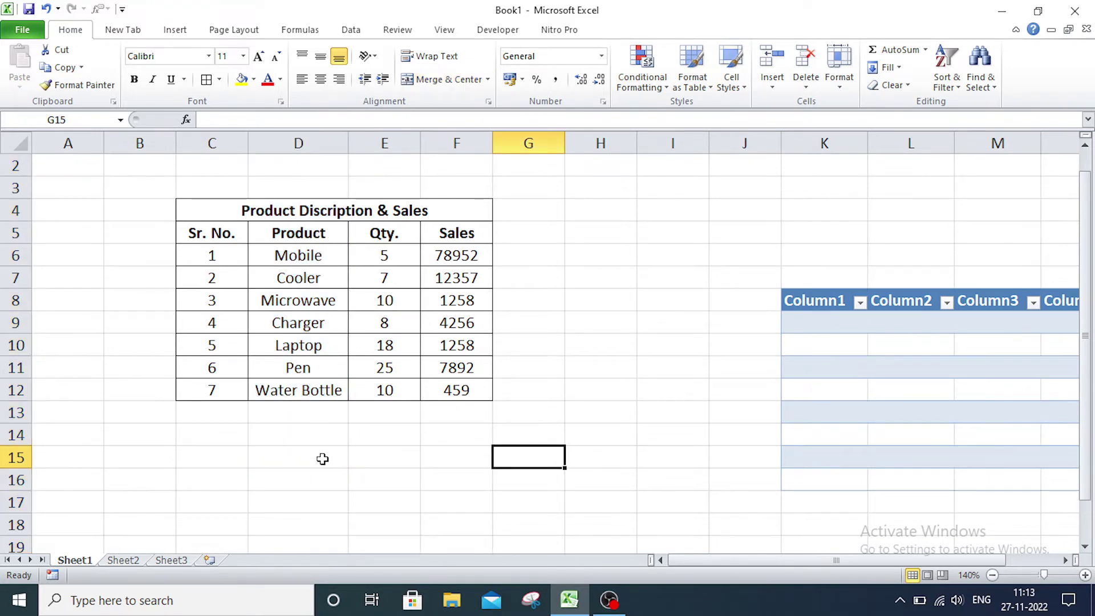
pyautogui.moveTo(349, 146); pyautogui.dragTo(330, 147)
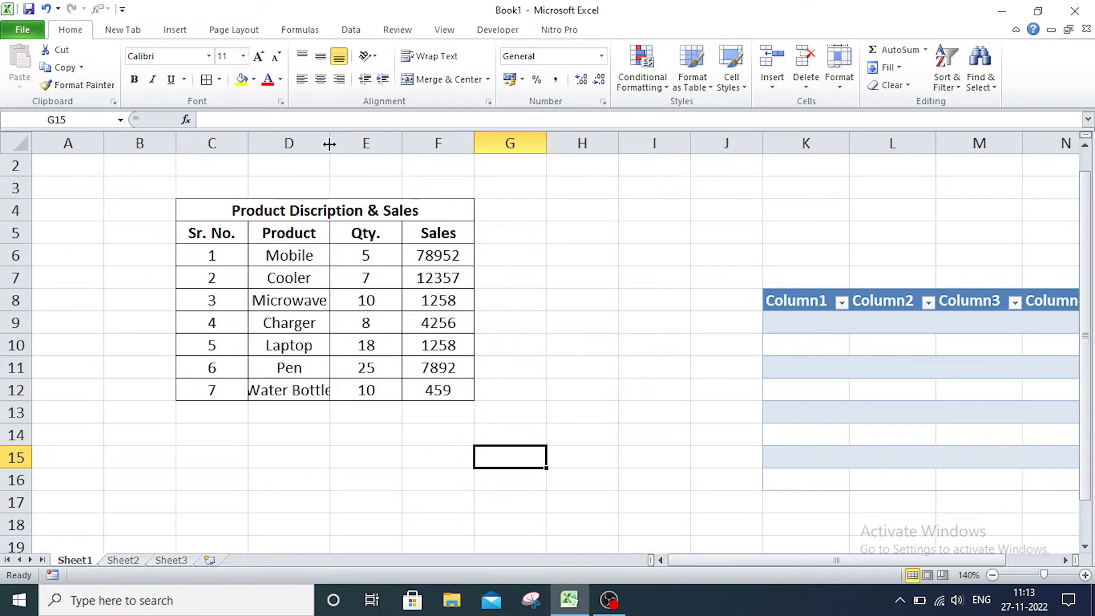
pyautogui.doubleClick(330, 144)
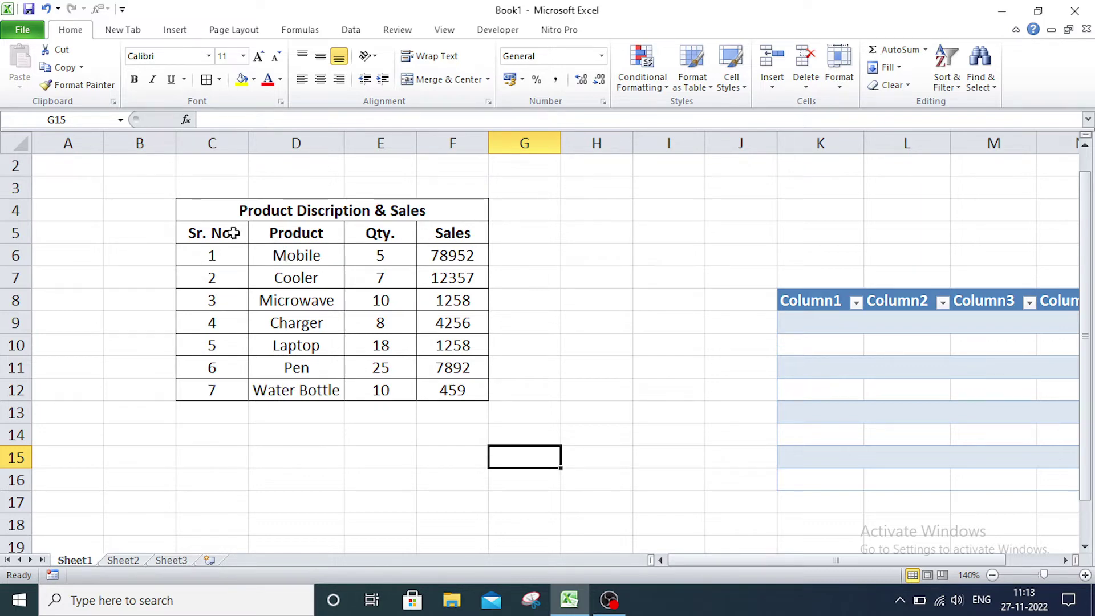
# Put a thick box border around the whole product table C4:F12
pyautogui.moveTo(191, 212); pyautogui.dragTo(331, 265)
pyautogui.moveTo(406, 377); pyautogui.dragTo(405, 394)
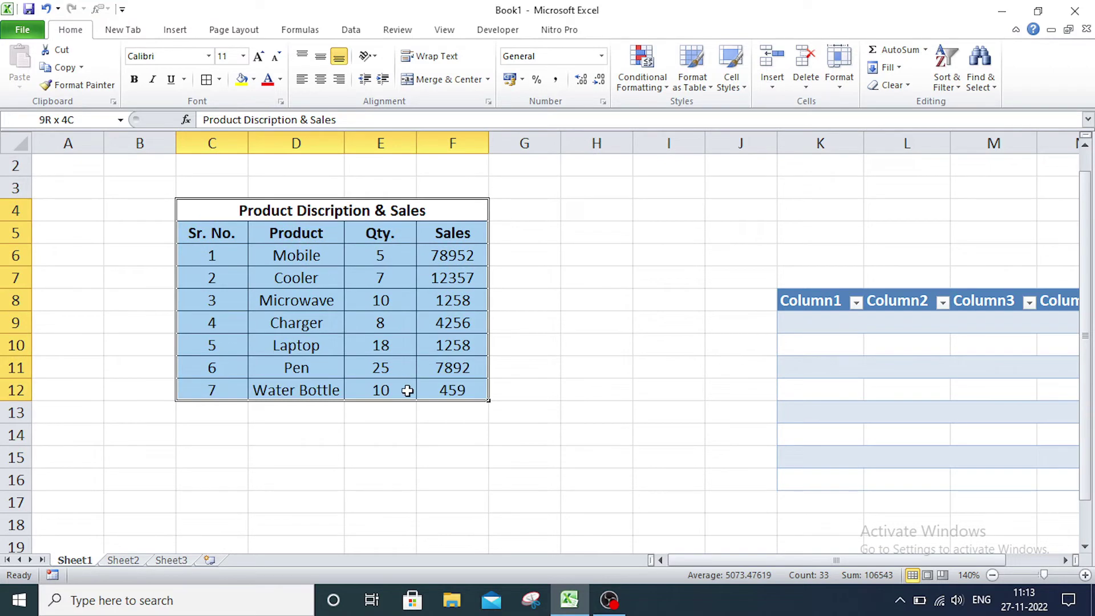
pyautogui.click(218, 81)
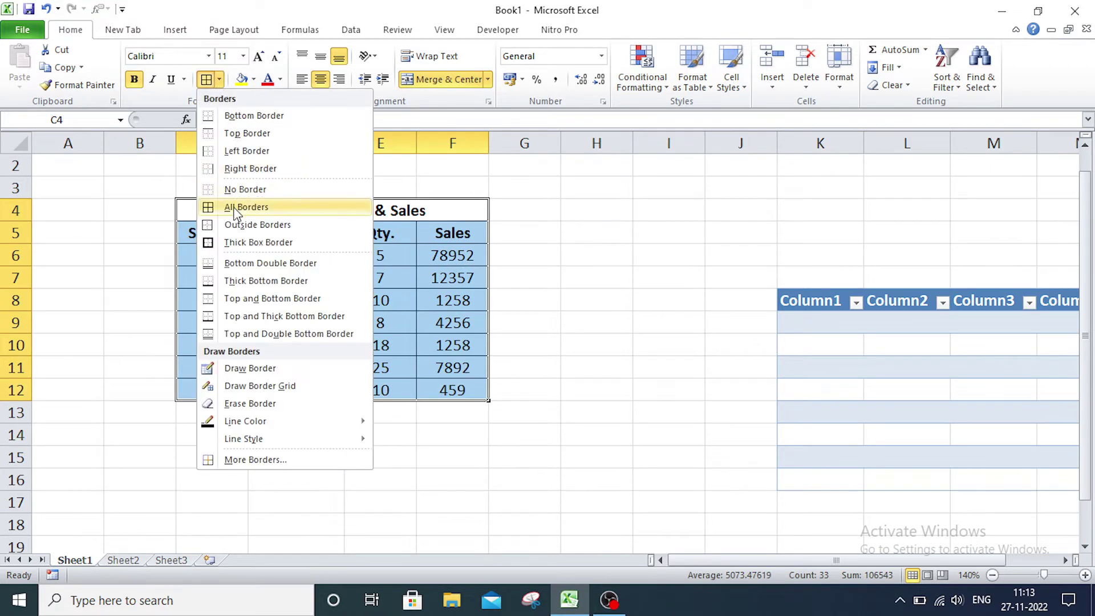
pyautogui.click(240, 242)
pyautogui.click(596, 305)
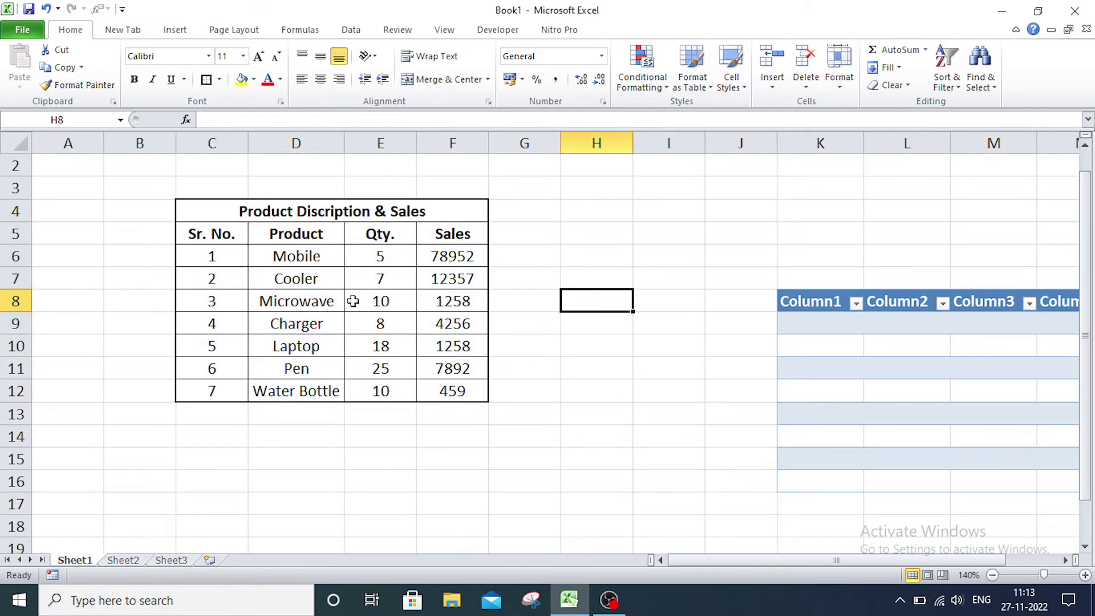
# Add a thick box border around the merged title cell C4
pyautogui.click(238, 211)
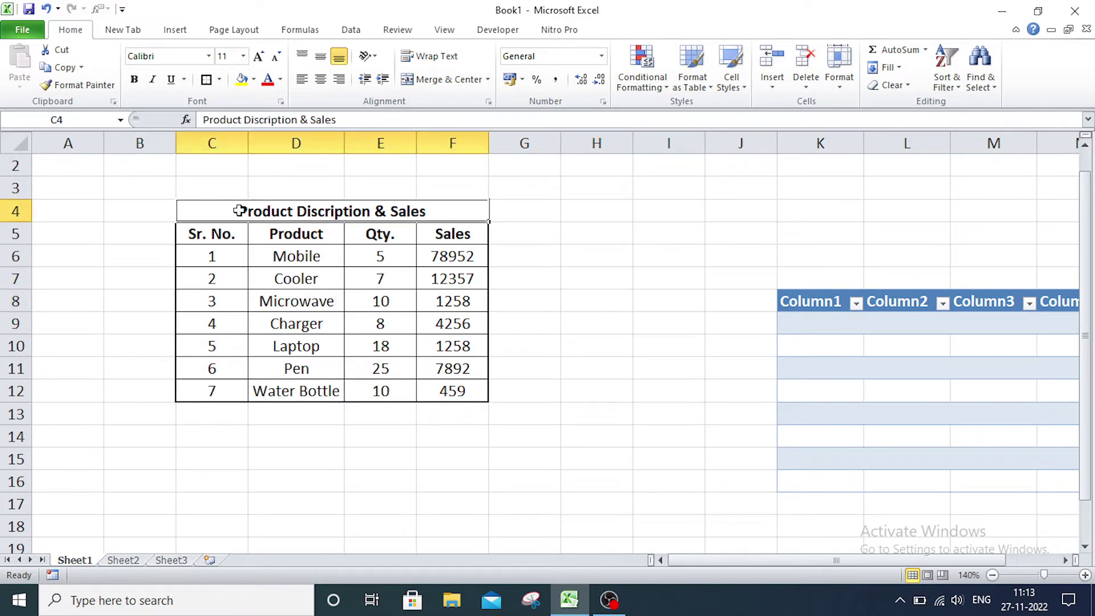
pyautogui.click(207, 80)
pyautogui.click(817, 325)
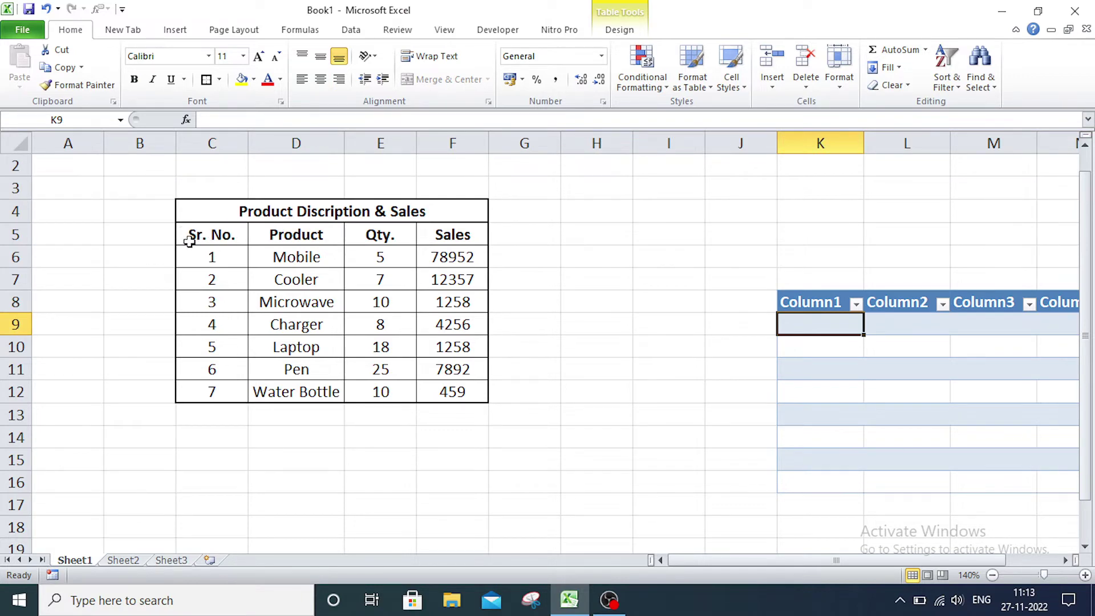
pyautogui.moveTo(192, 236); pyautogui.dragTo(455, 244)
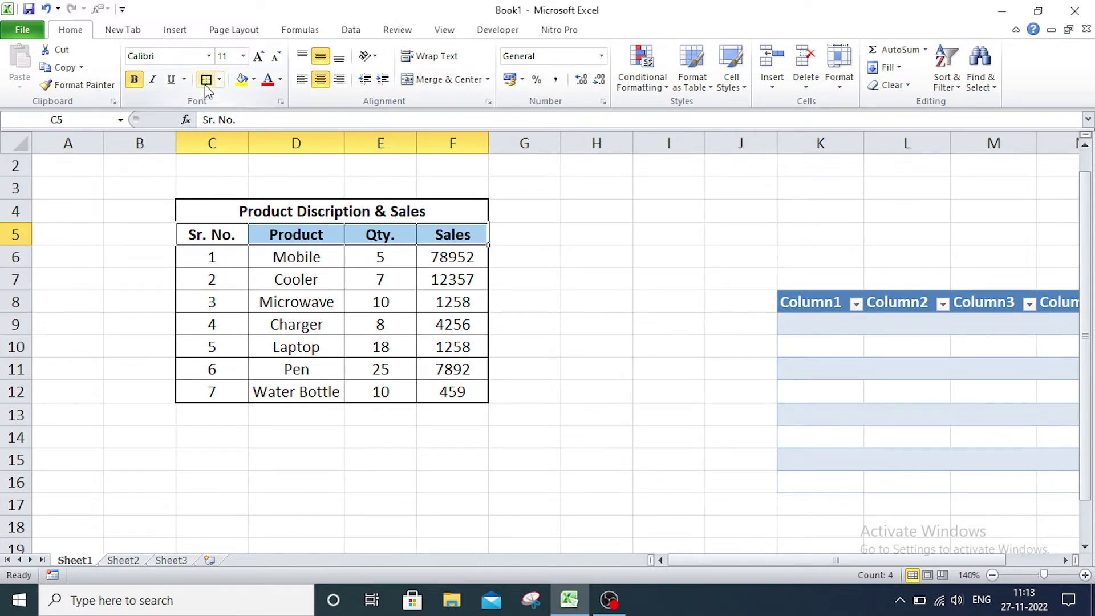
pyautogui.click(767, 342)
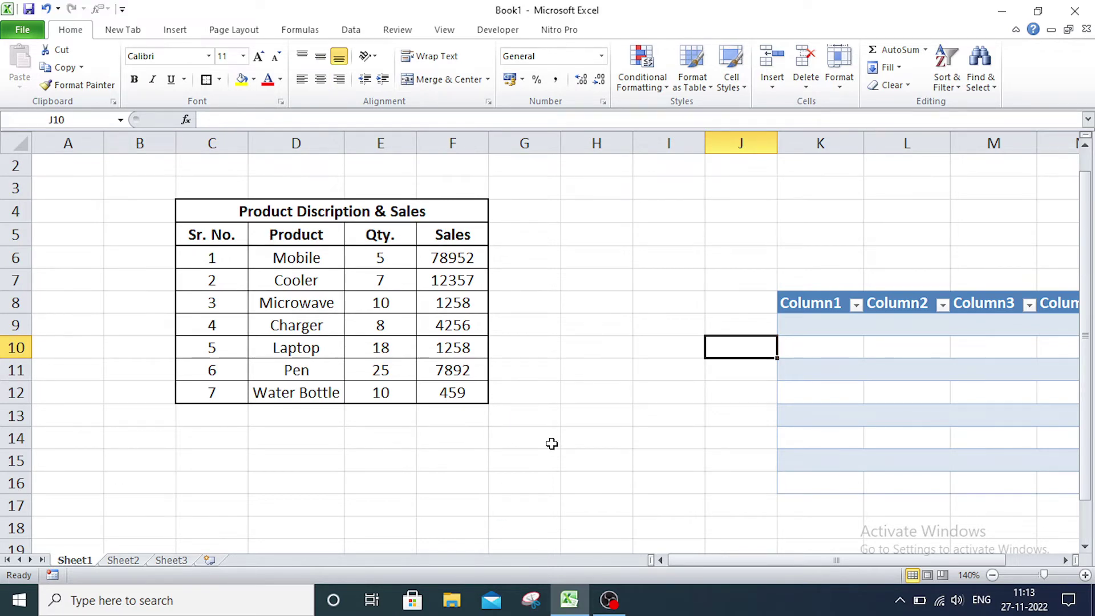
# Fill the merged title cell C4:F4 with a light teal theme colour
pyautogui.click(339, 210)
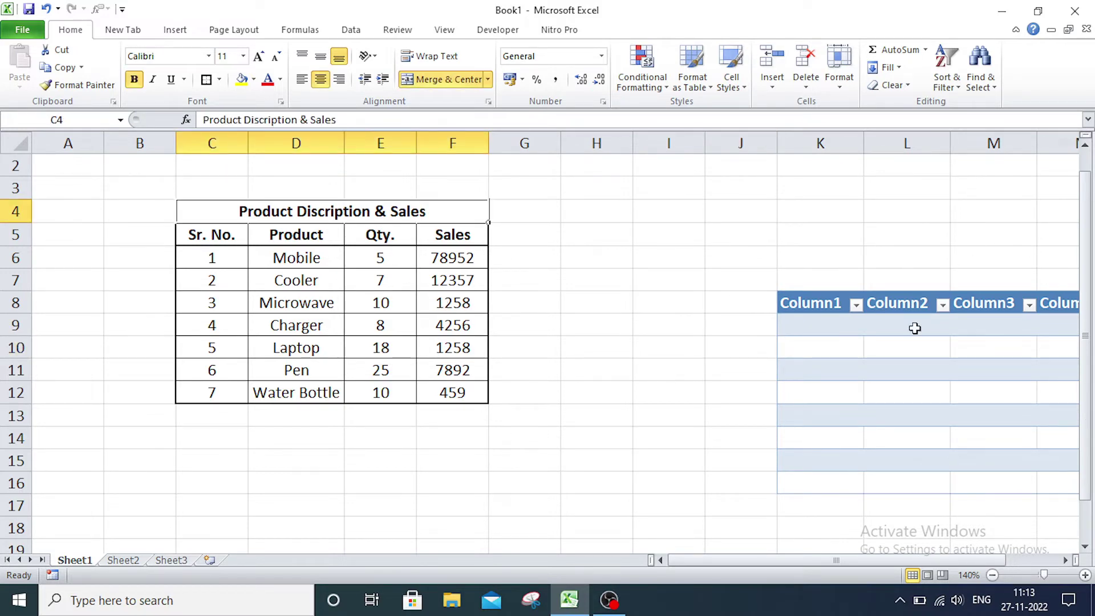
pyautogui.click(254, 80)
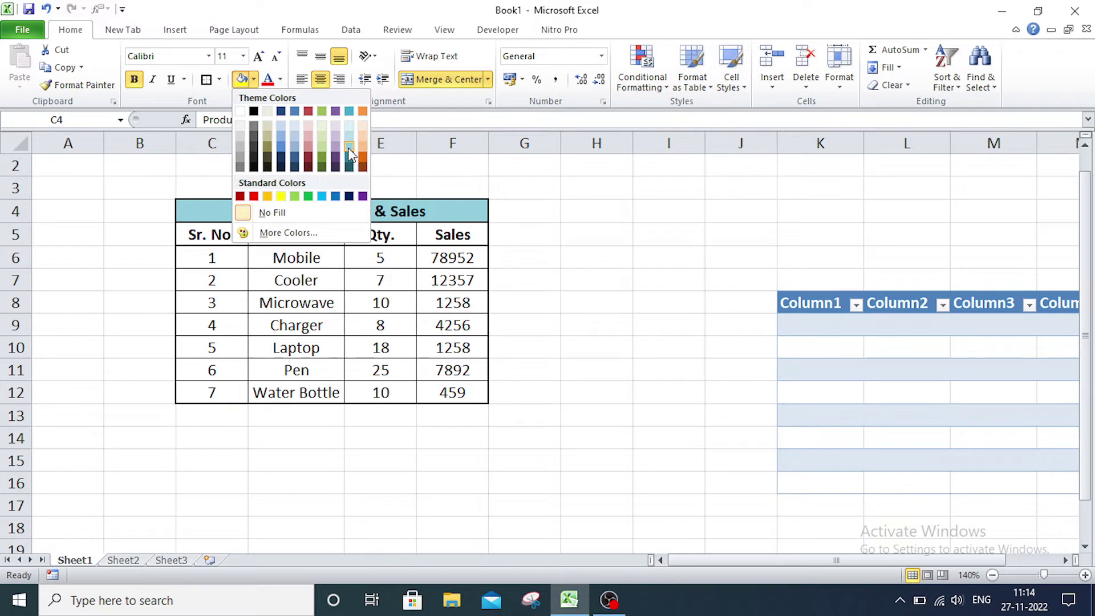
pyautogui.click(349, 149)
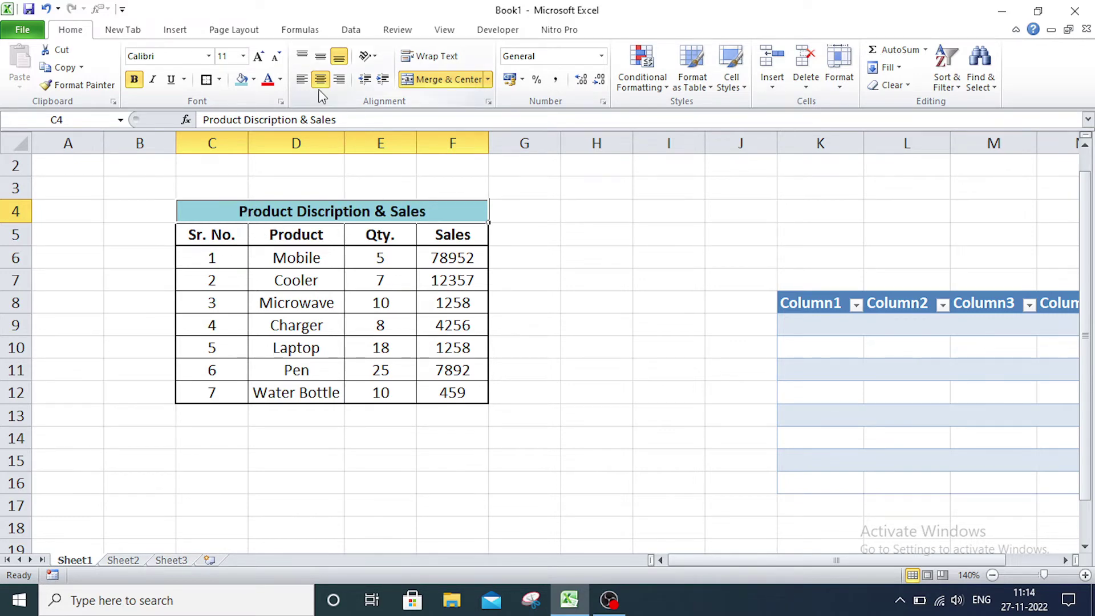
# Colour the title text bright green using a custom colour from More Colors
pyautogui.click(280, 81)
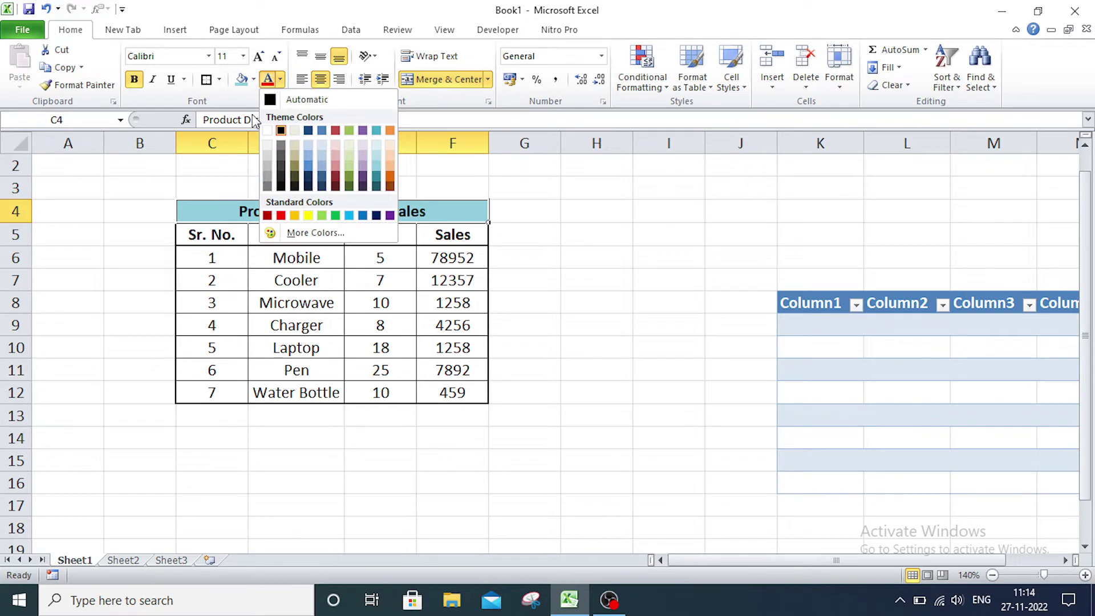
pyautogui.click(624, 208)
pyautogui.click(529, 252)
pyautogui.click(204, 207)
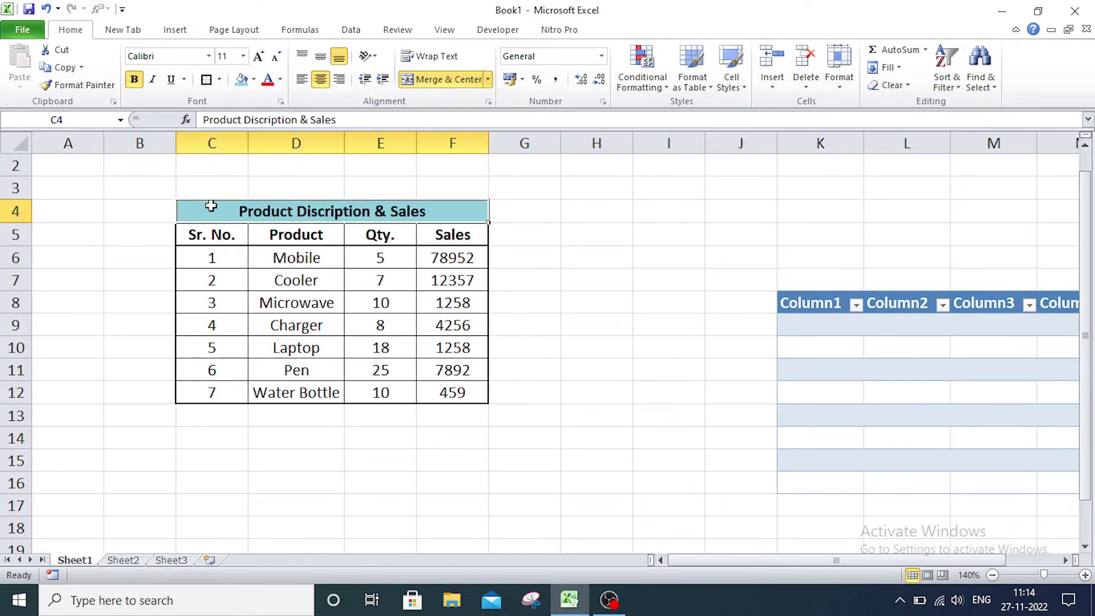
pyautogui.click(282, 81)
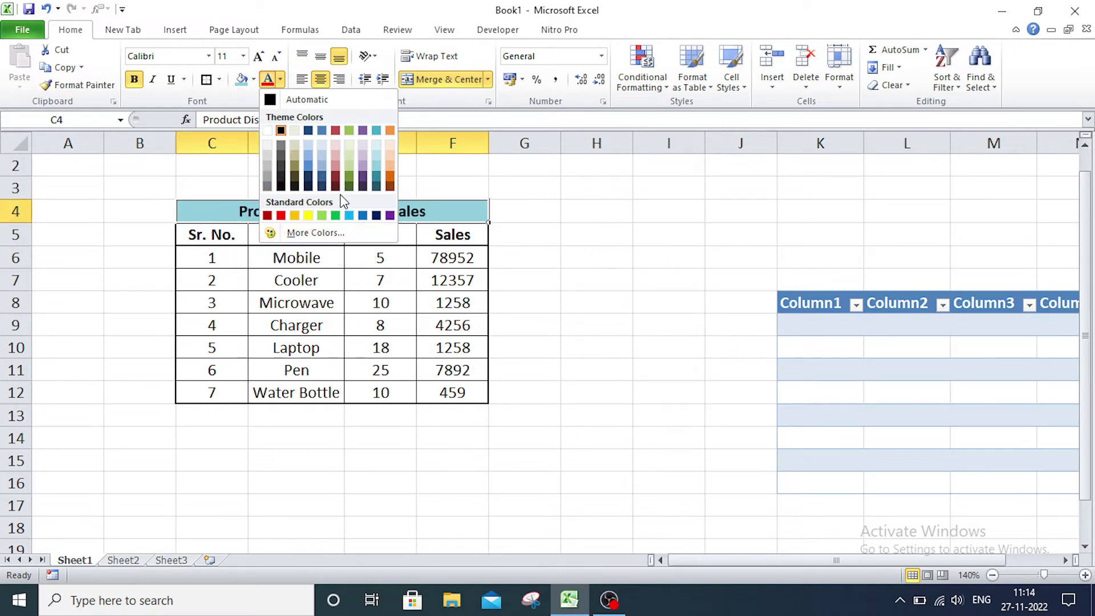
pyautogui.click(296, 233)
pyautogui.click(200, 252)
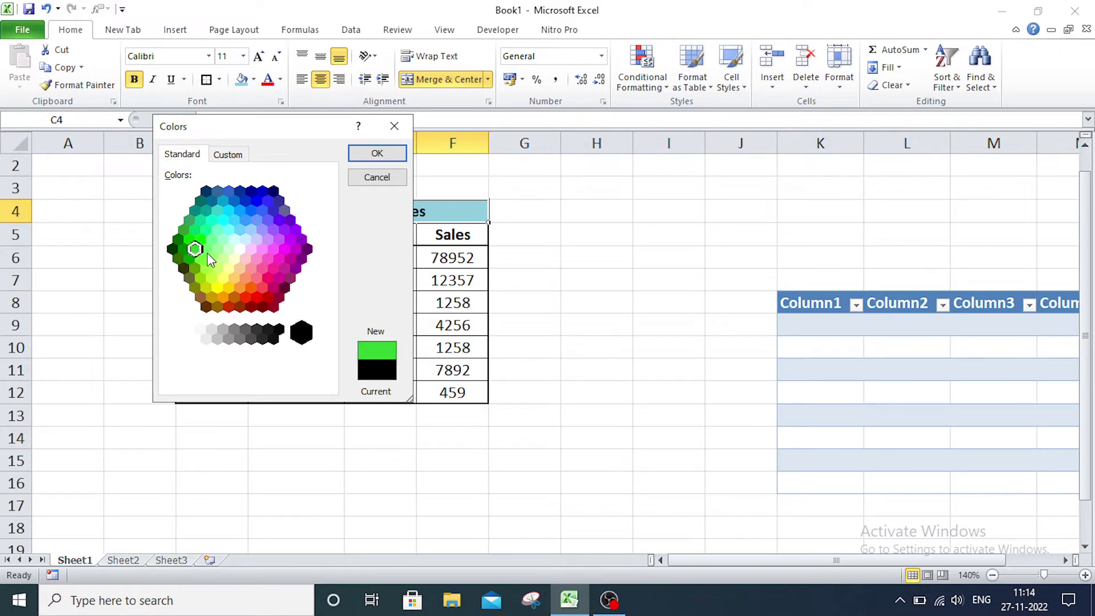
pyautogui.click(225, 239)
pyautogui.click(240, 229)
pyautogui.click(197, 254)
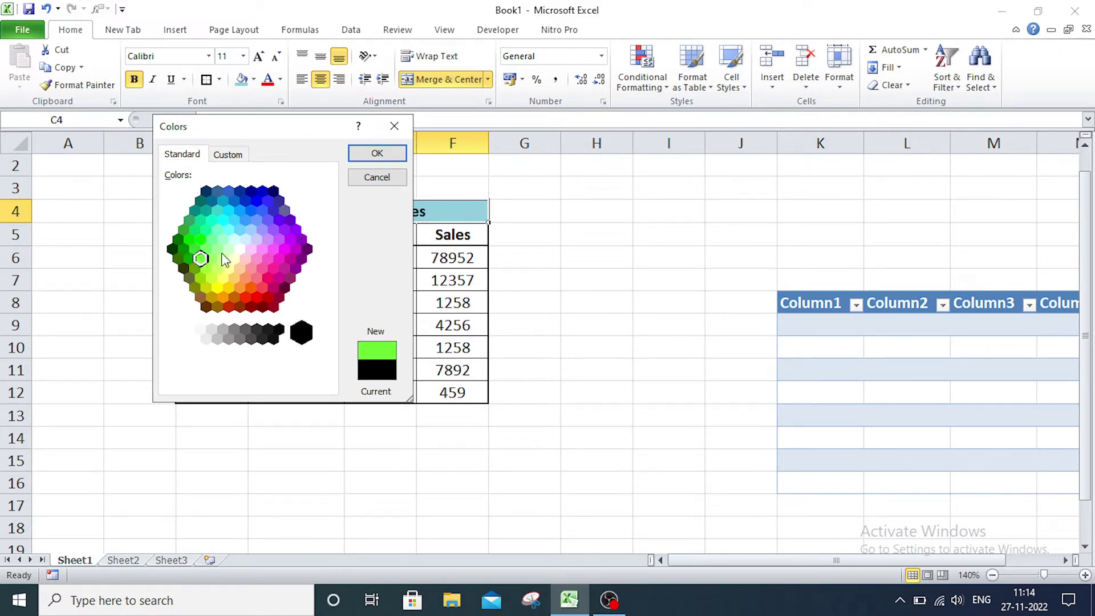
pyautogui.click(223, 255)
pyautogui.click(201, 240)
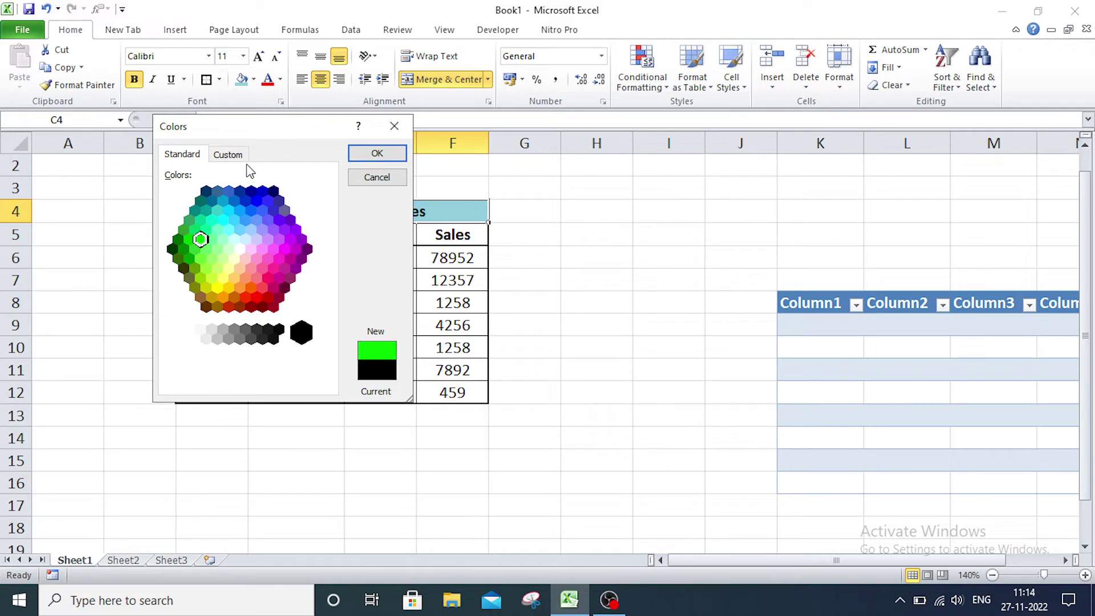
pyautogui.click(371, 152)
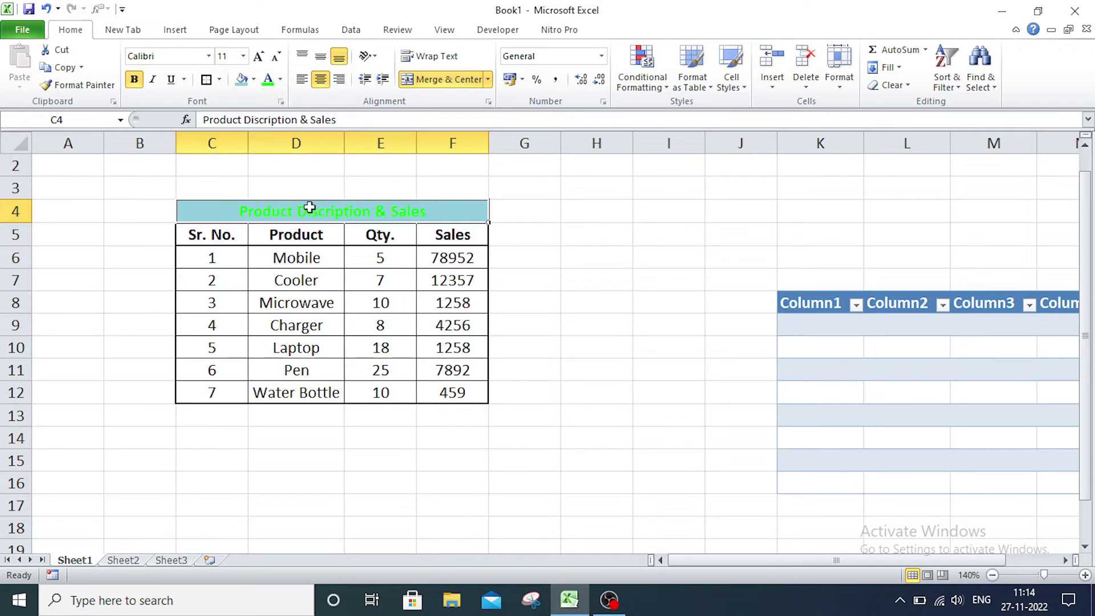
# Change the title text to red from the Standard Colors
pyautogui.click(280, 79)
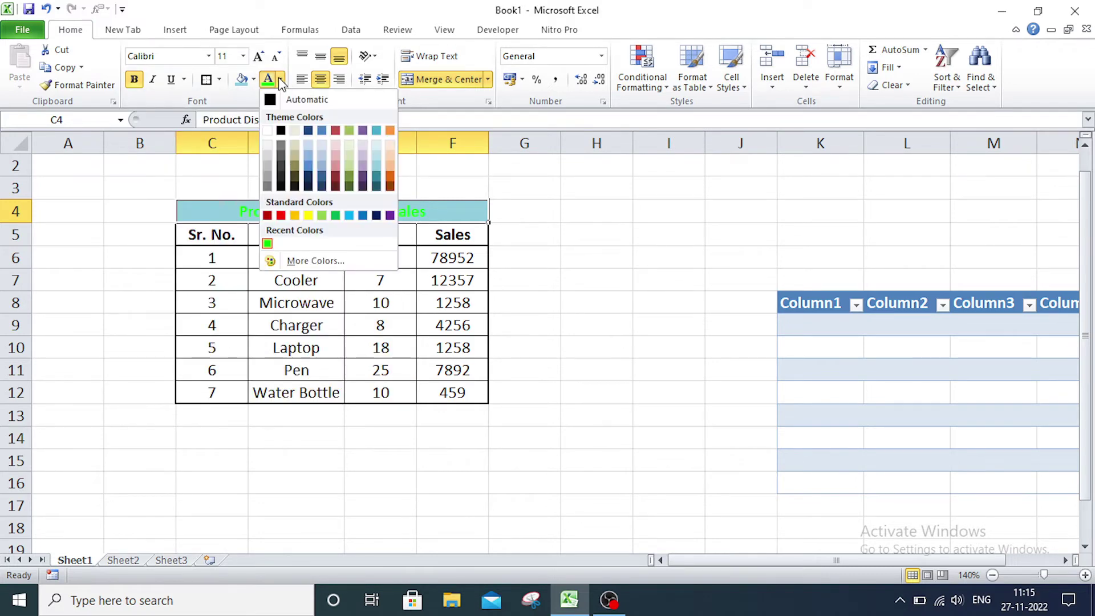
pyautogui.click(282, 216)
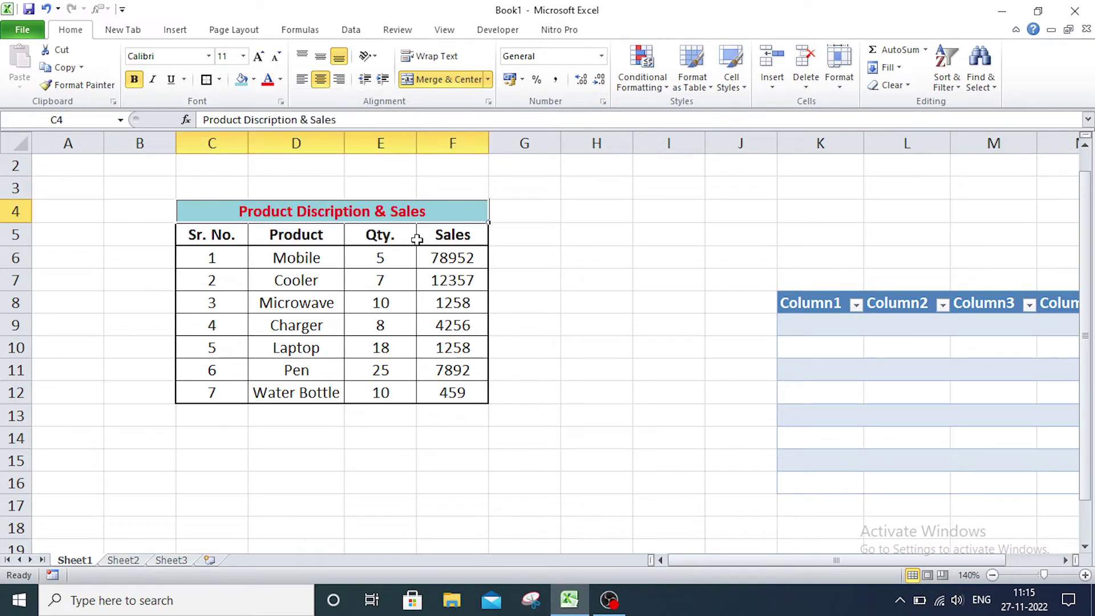
pyautogui.click(605, 263)
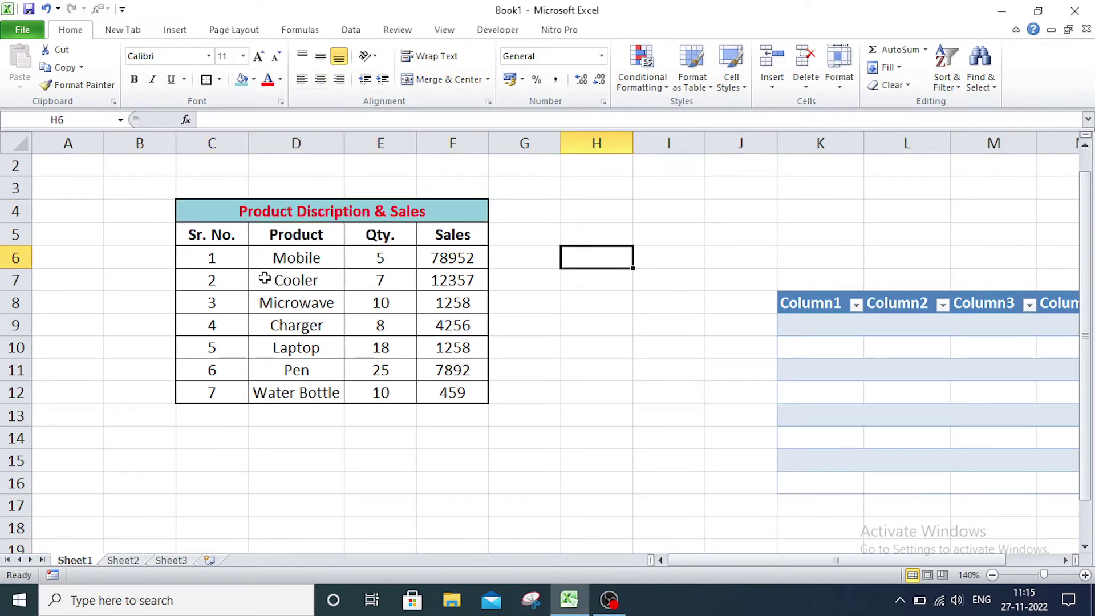
# Fill the header row C5:F5 (Sr. No., Product, Qty., Sales) with green
pyautogui.moveTo(214, 235); pyautogui.dragTo(442, 231)
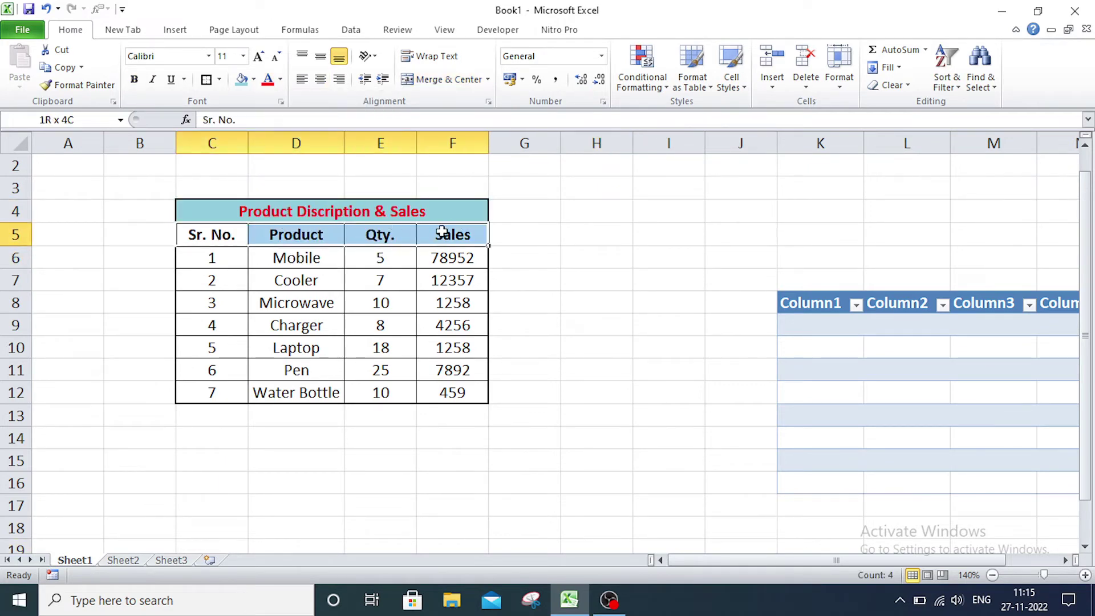
pyautogui.click(254, 81)
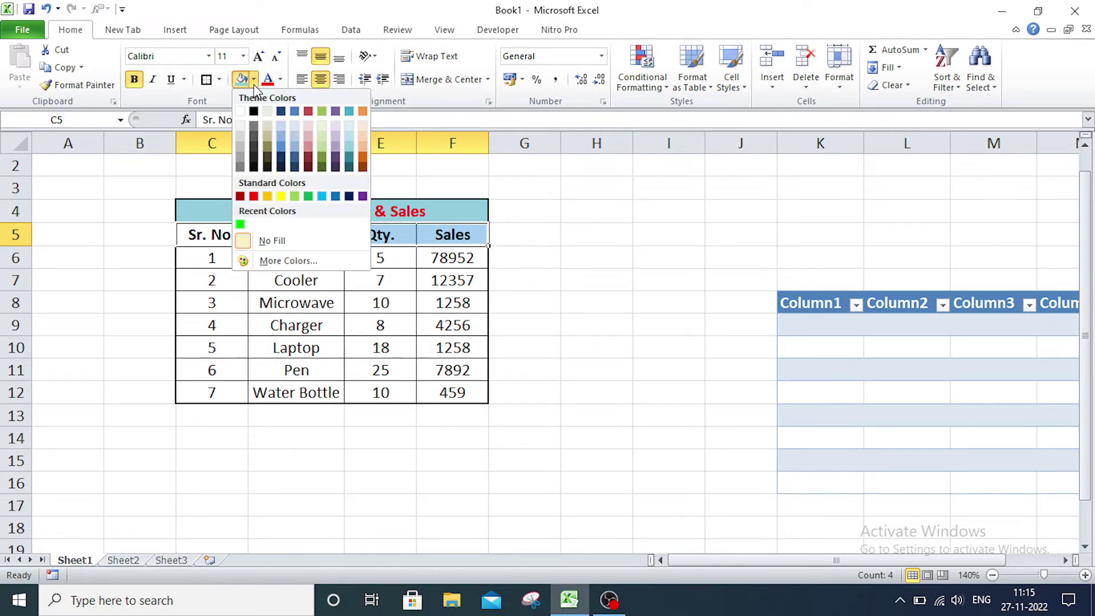
pyautogui.click(322, 112)
pyautogui.click(594, 263)
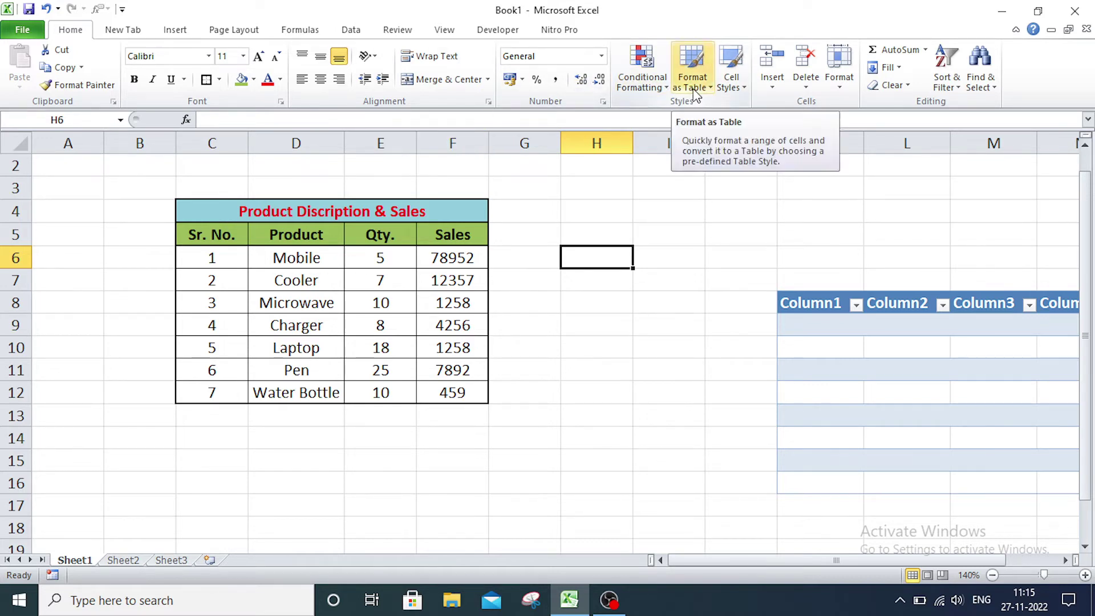
pyautogui.click(545, 254)
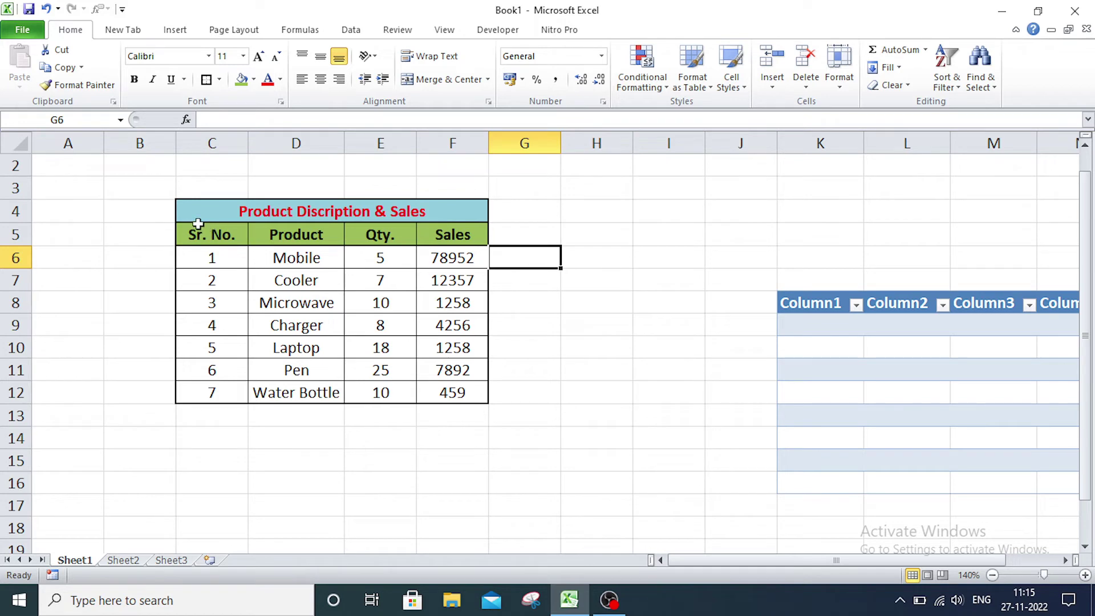
# Select C4:F12 and pick a style from the Format as Table gallery
pyautogui.moveTo(211, 207); pyautogui.dragTo(450, 388)
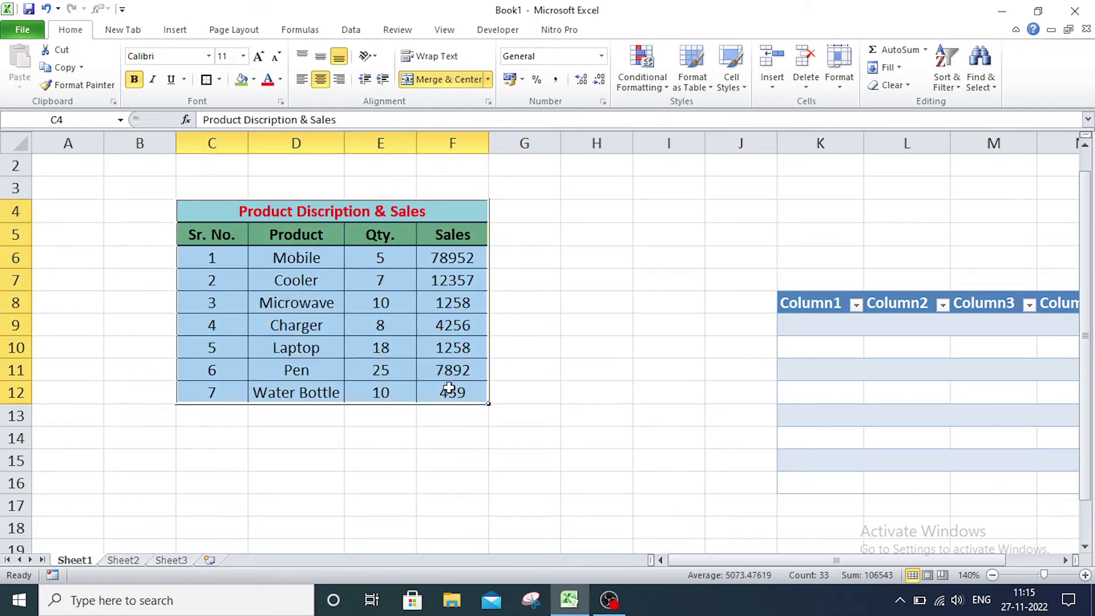
pyautogui.click(697, 80)
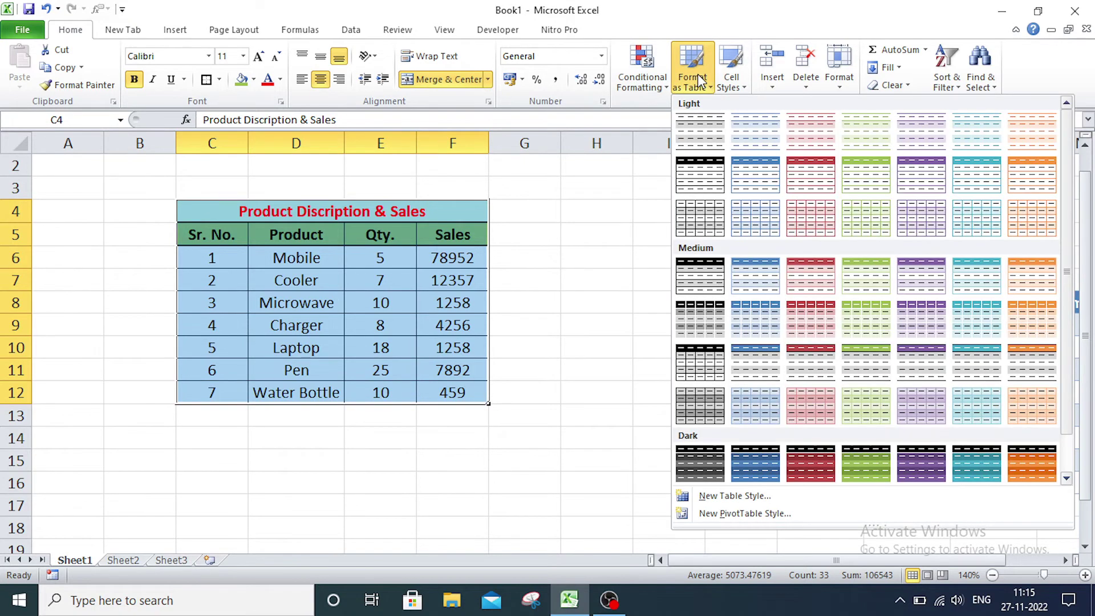
pyautogui.scroll(-1, 820, 217)
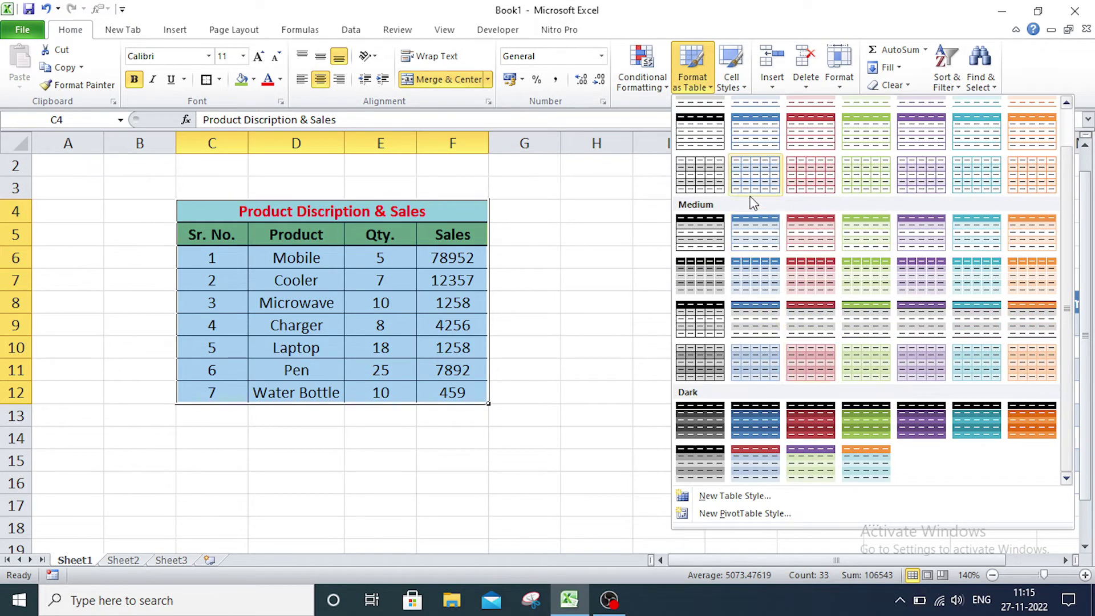
pyautogui.scroll(1, 710, 188)
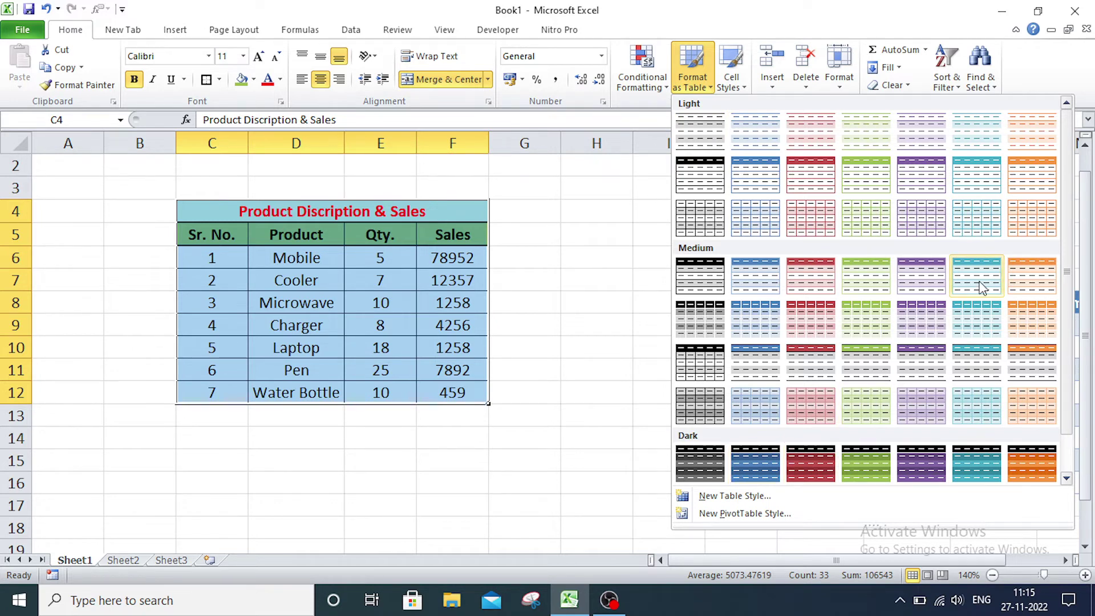
pyautogui.click(700, 463)
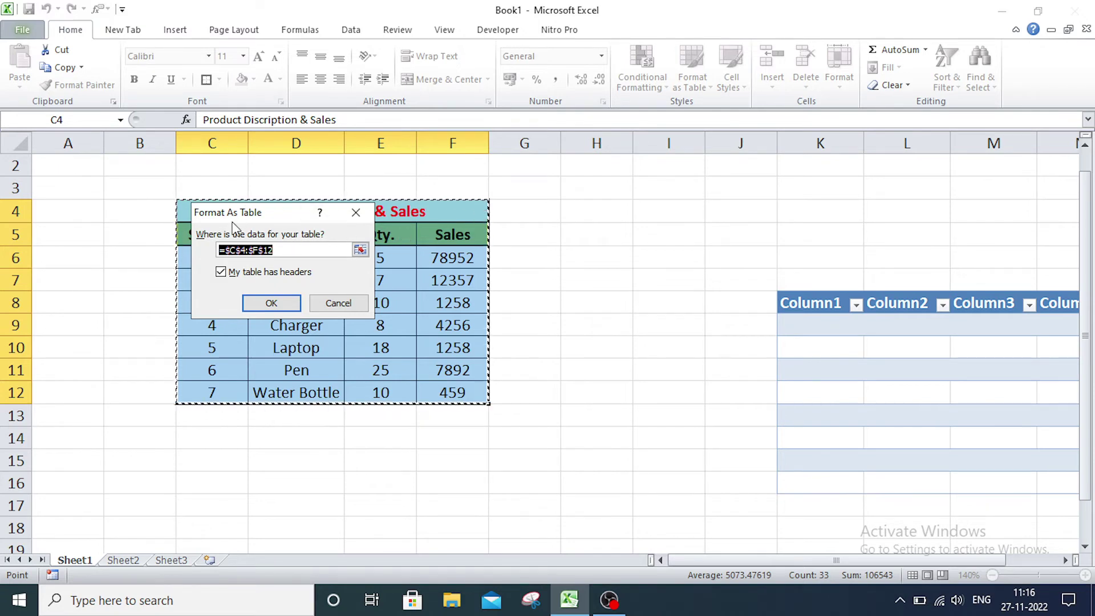
# Confirm the table with headers, then undo it with Ctrl+Z to restore a plain range
pyautogui.click(301, 274)
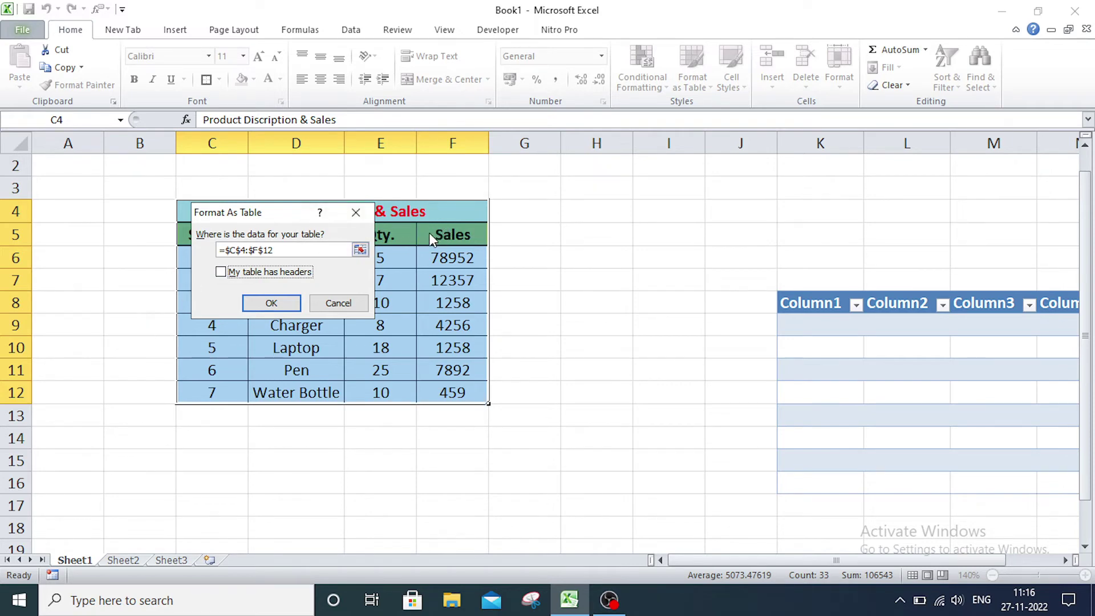
pyautogui.click(219, 273)
pyautogui.click(282, 303)
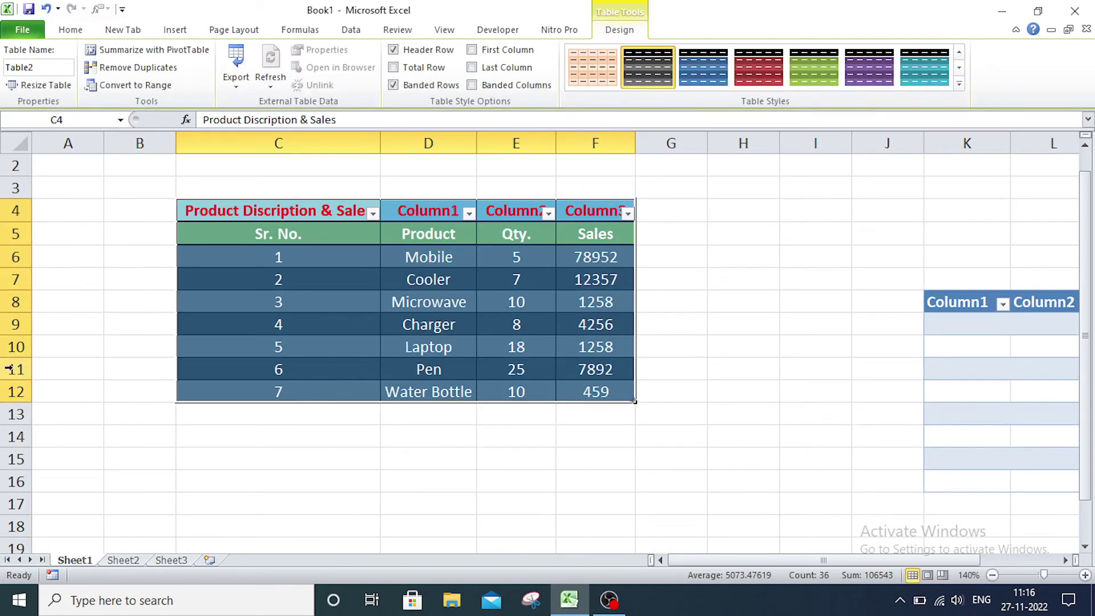
pyautogui.click(117, 311)
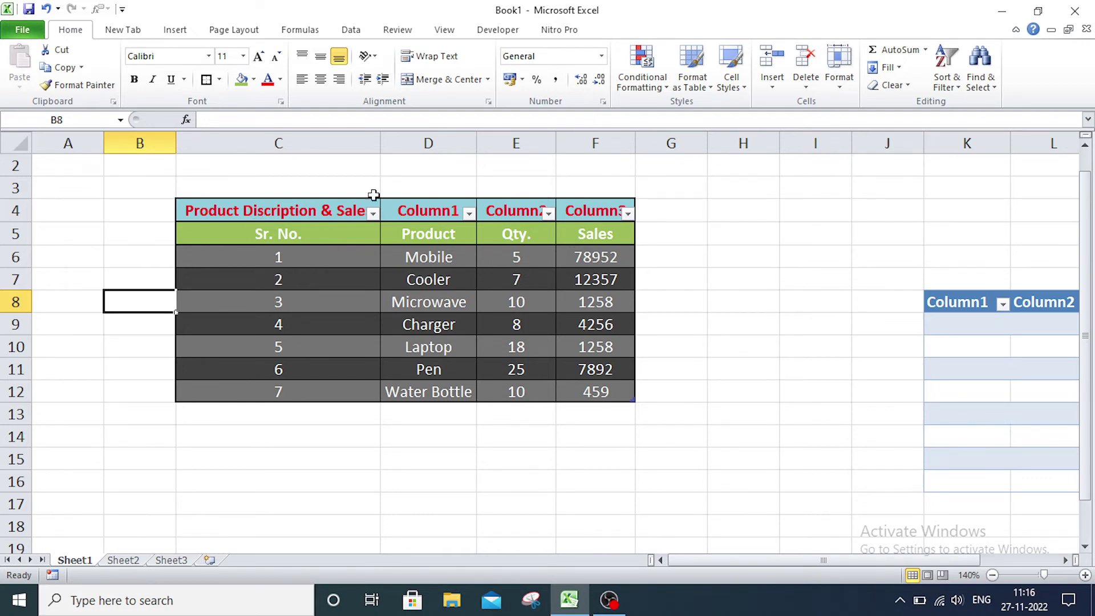
pyautogui.click(286, 212)
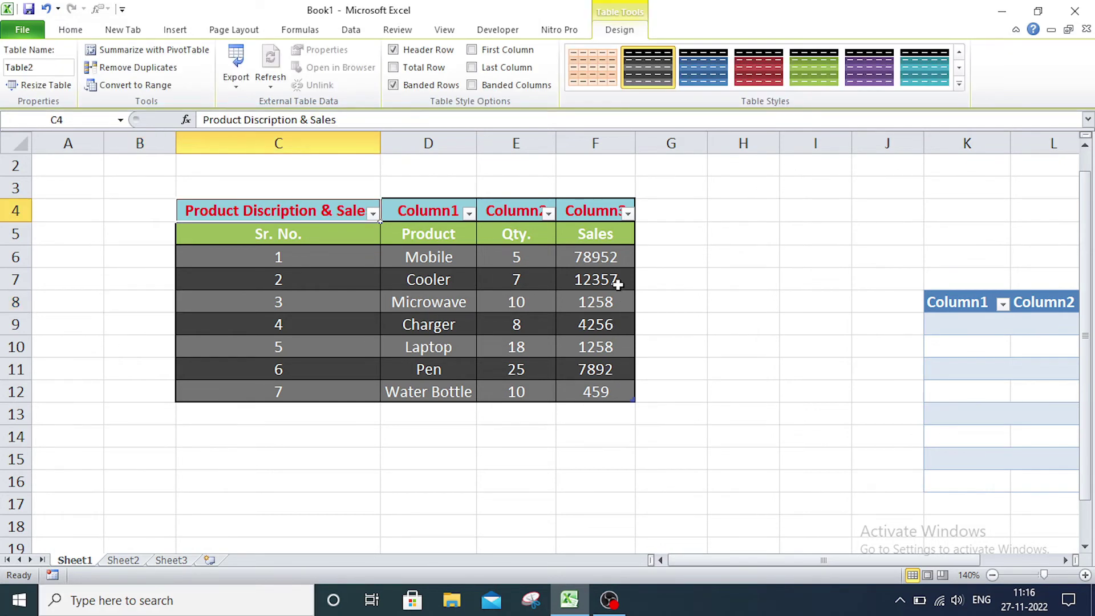
pyautogui.click(754, 243)
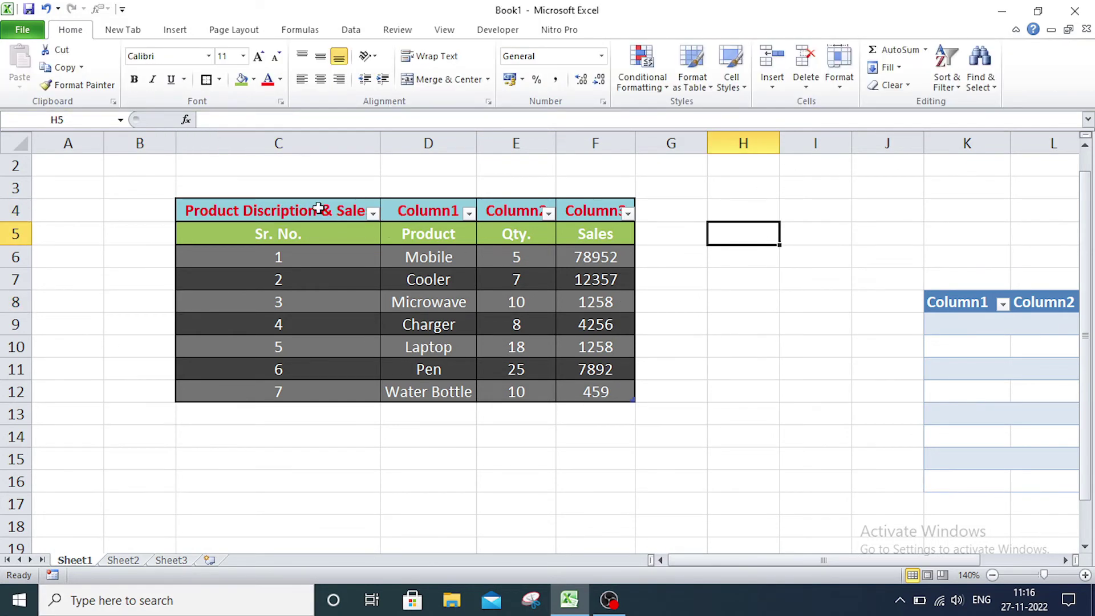
pyautogui.hotkey('ctrl', 'z')
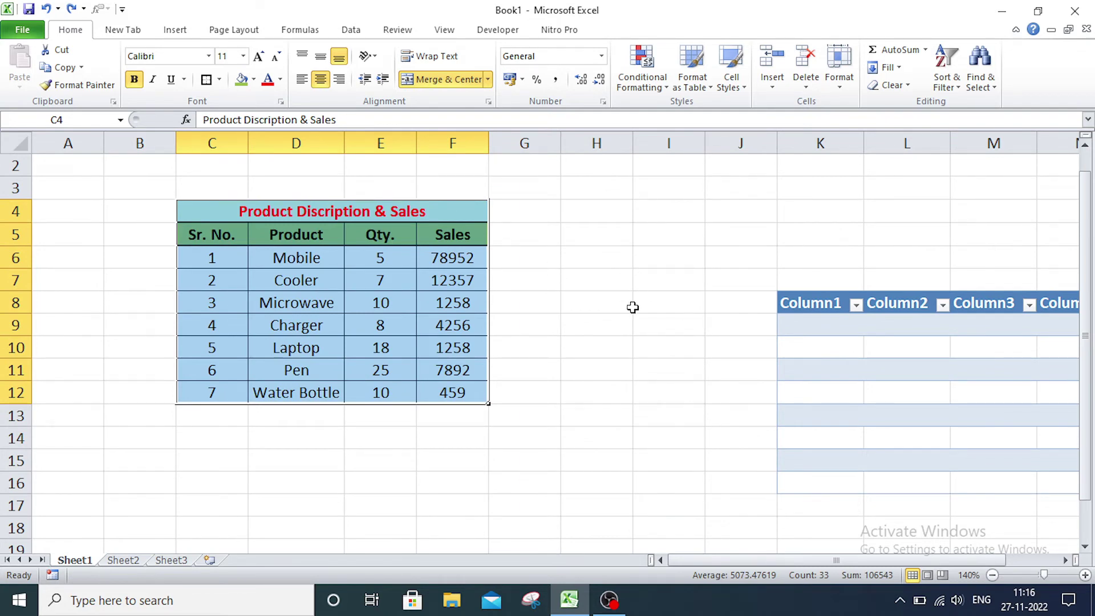
pyautogui.click(634, 254)
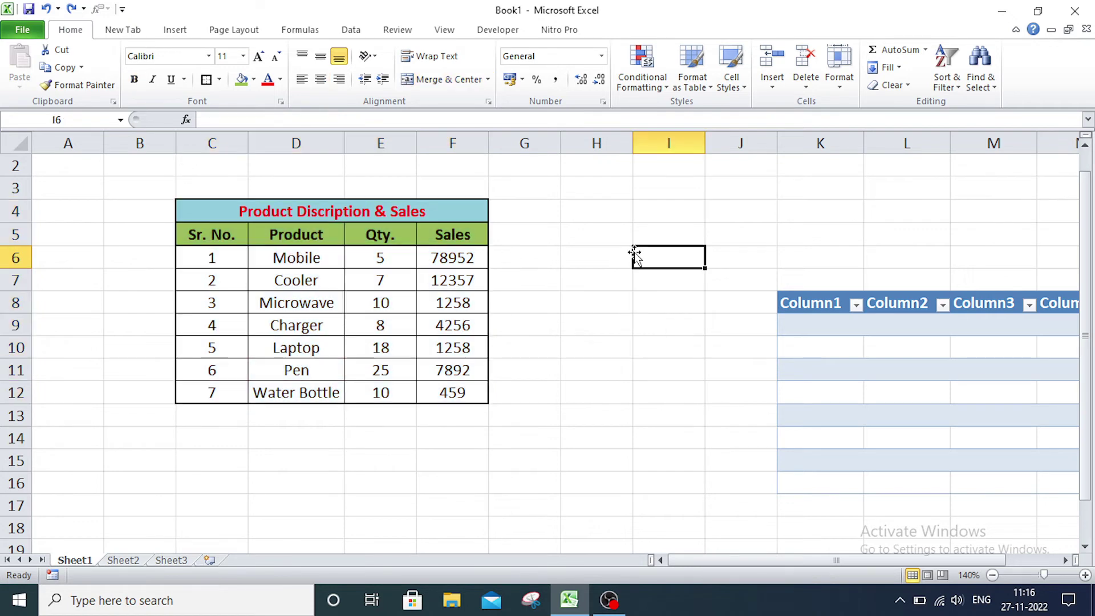
# Delete row 4, the merged title row, so the headings move up to row 4
pyautogui.click(191, 210)
pyautogui.click(16, 211)
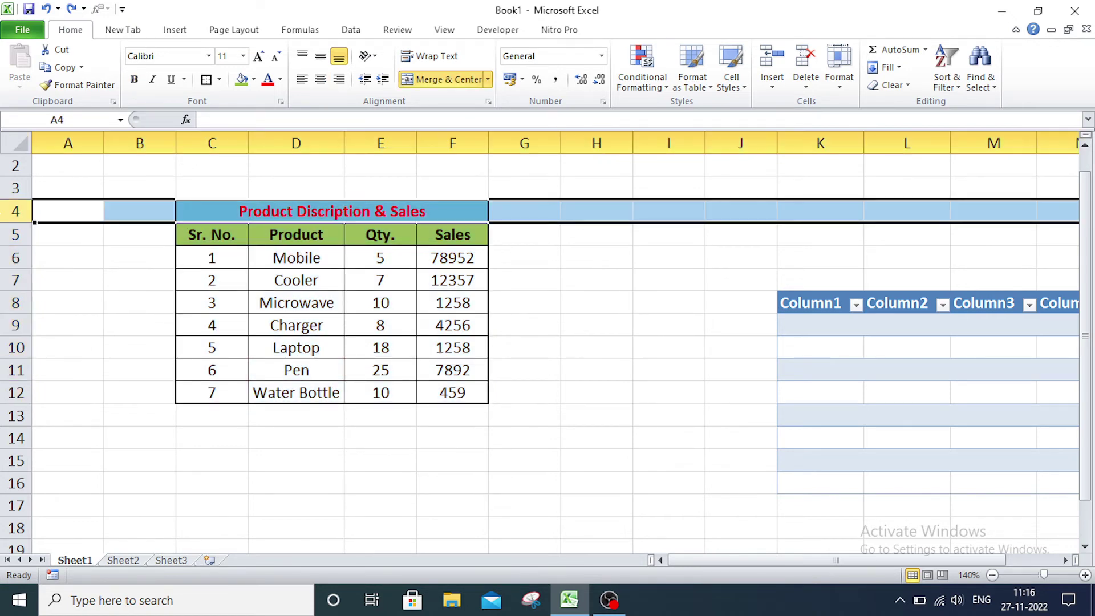
pyautogui.rightClick(15, 211)
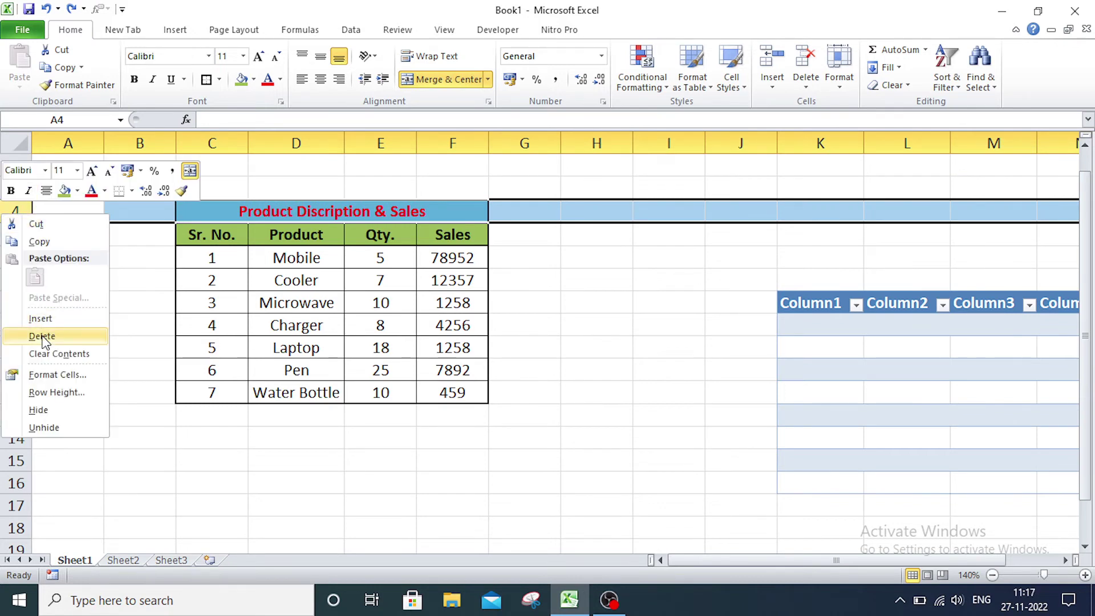
pyautogui.click(44, 337)
pyautogui.click(720, 277)
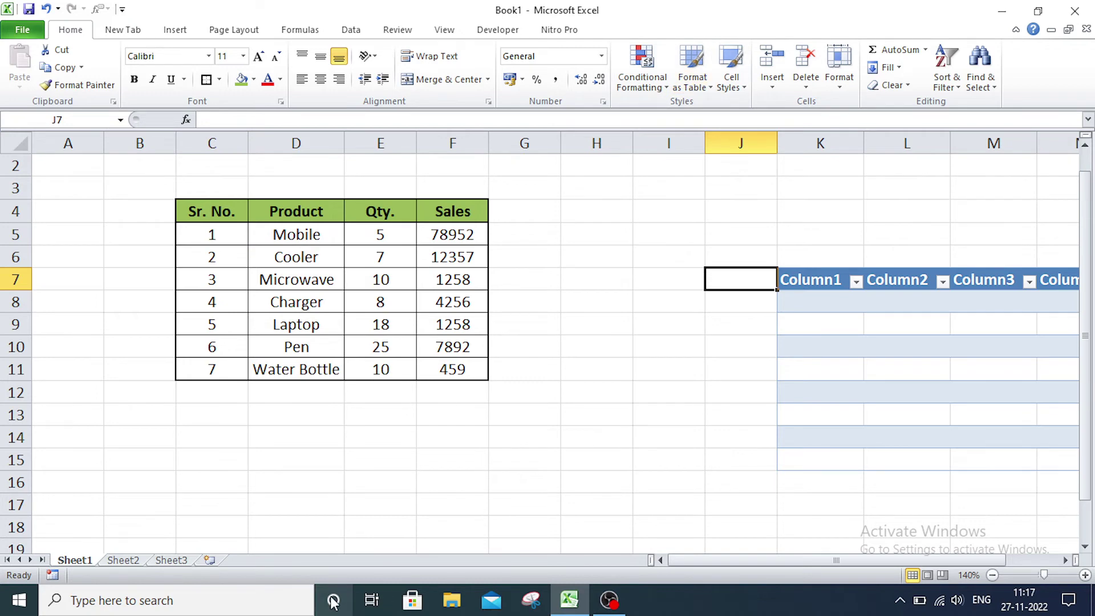
# Format C4:F11 as a dark gray banded table with headers, and widen column C slightly
pyautogui.moveTo(212, 214)
pyautogui.mouseDown()
pyautogui.moveTo(439, 244)
pyautogui.moveTo(454, 370)
pyautogui.mouseUp()
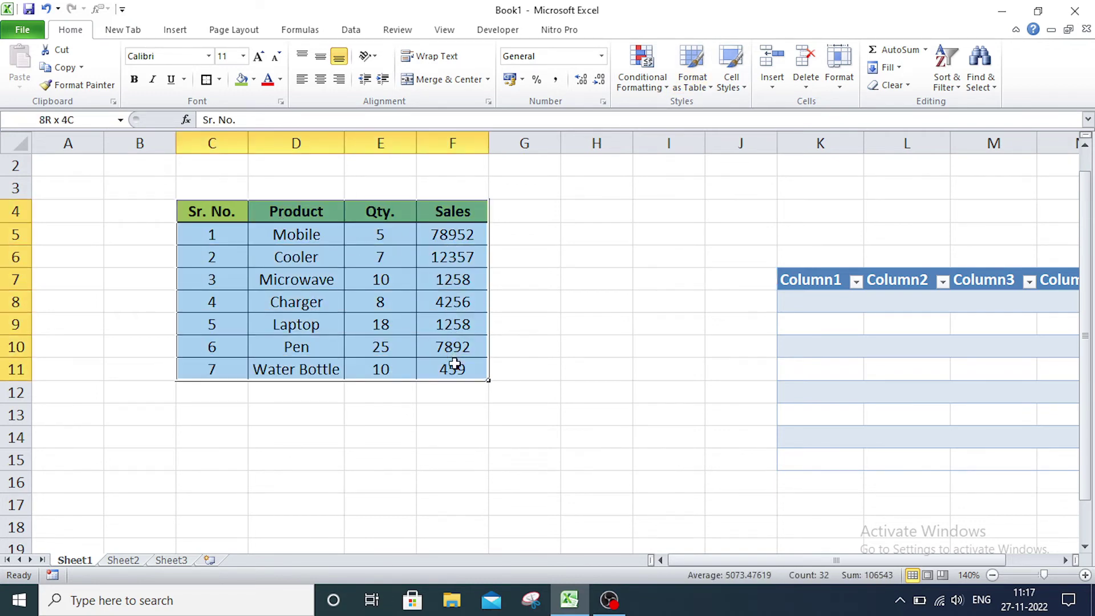
pyautogui.click(702, 95)
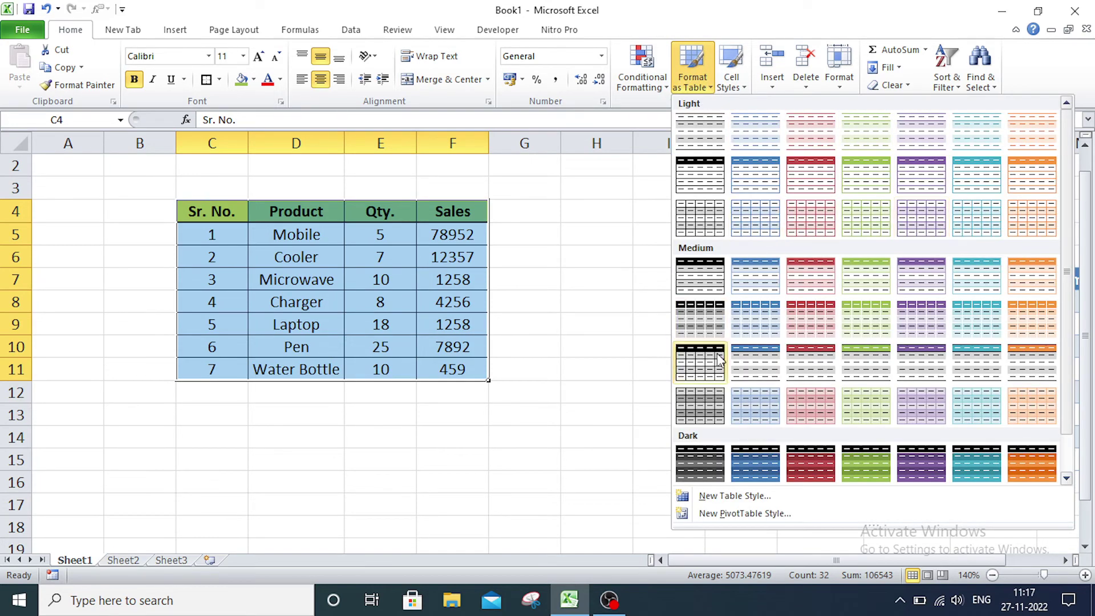
pyautogui.click(707, 462)
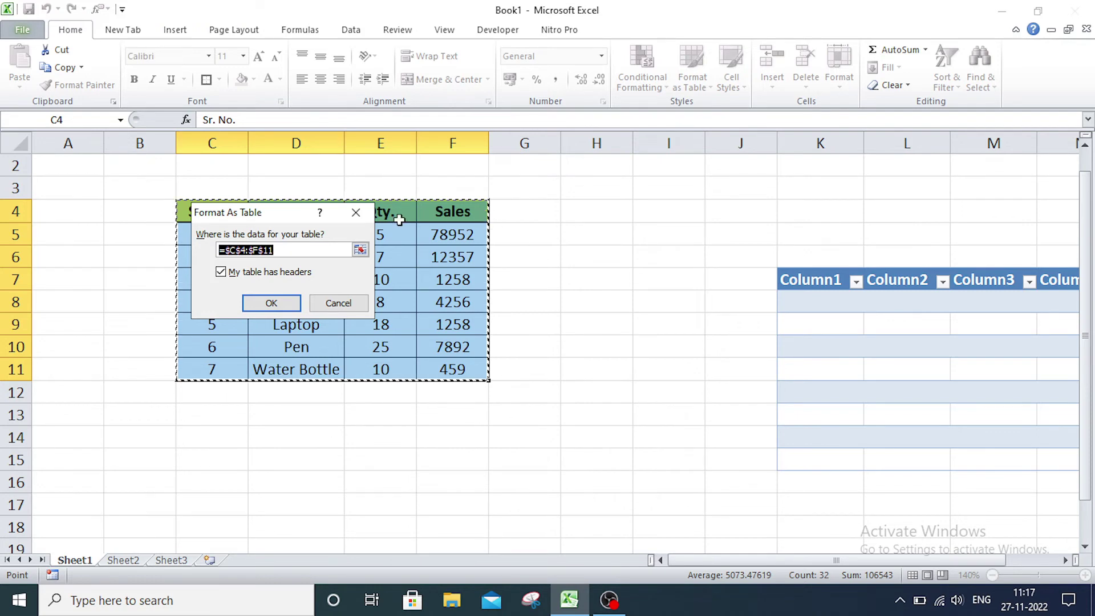
pyautogui.moveTo(252, 212)
pyautogui.mouseDown()
pyautogui.moveTo(270, 256)
pyautogui.moveTo(270, 402)
pyautogui.mouseUp()
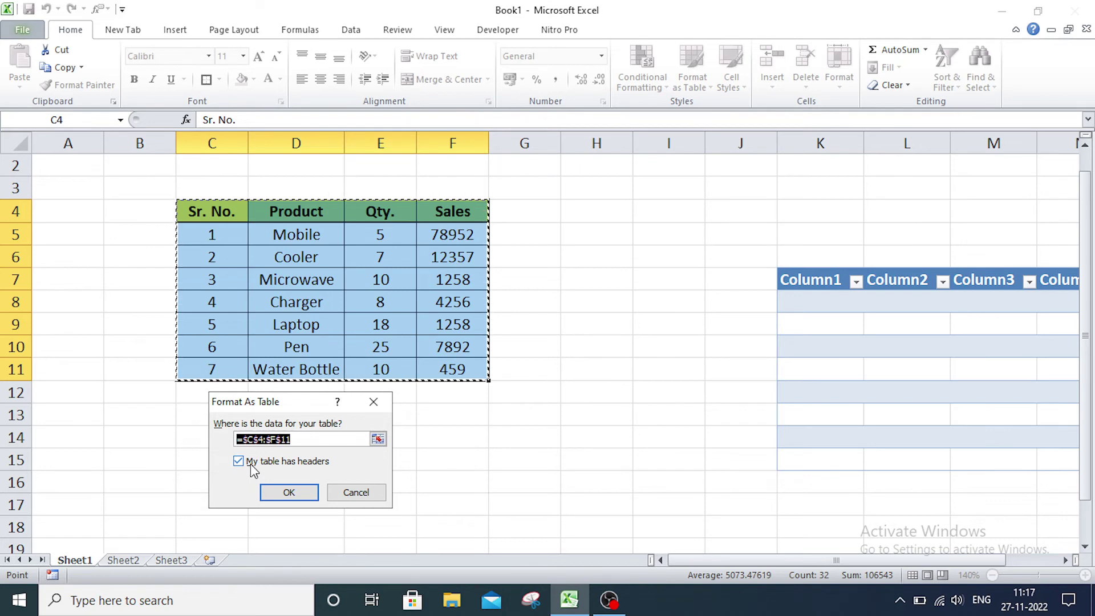
pyautogui.click(289, 493)
pyautogui.click(601, 318)
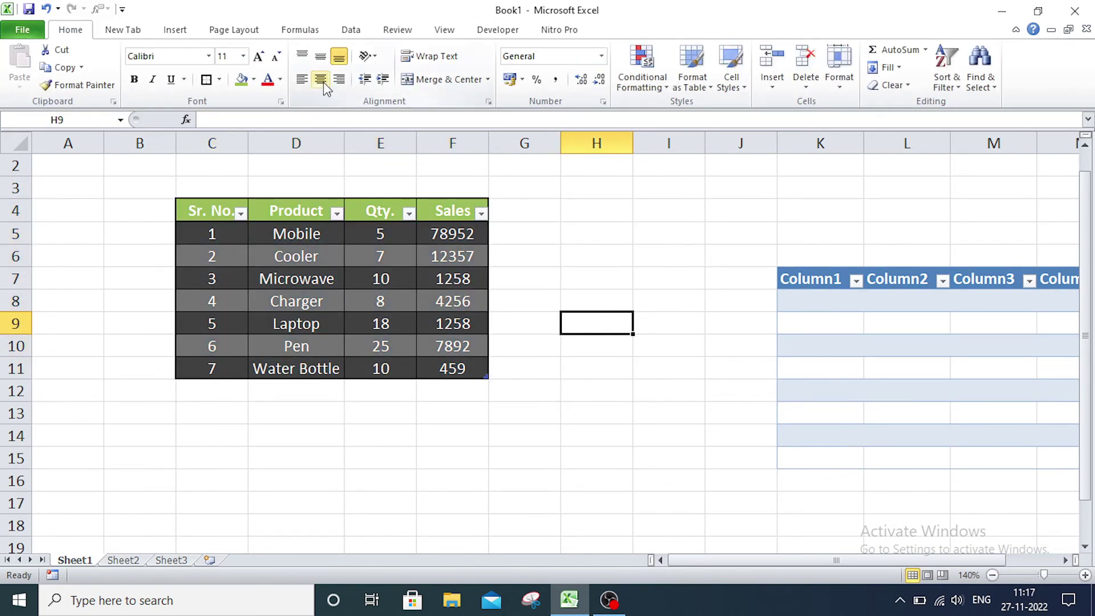
pyautogui.moveTo(247, 139); pyautogui.dragTo(259, 140)
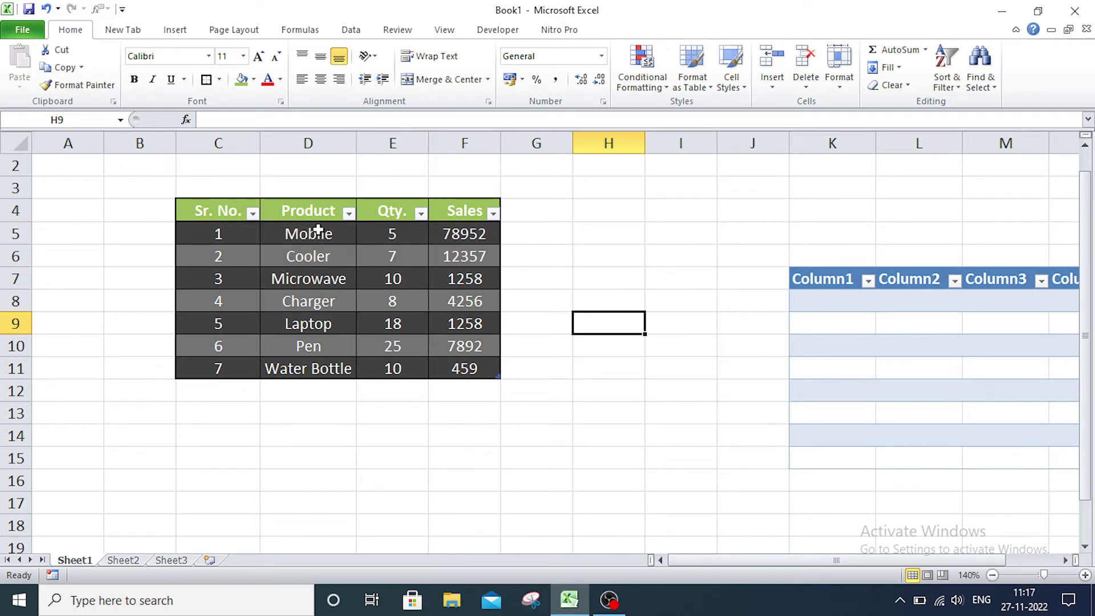
pyautogui.click(222, 275)
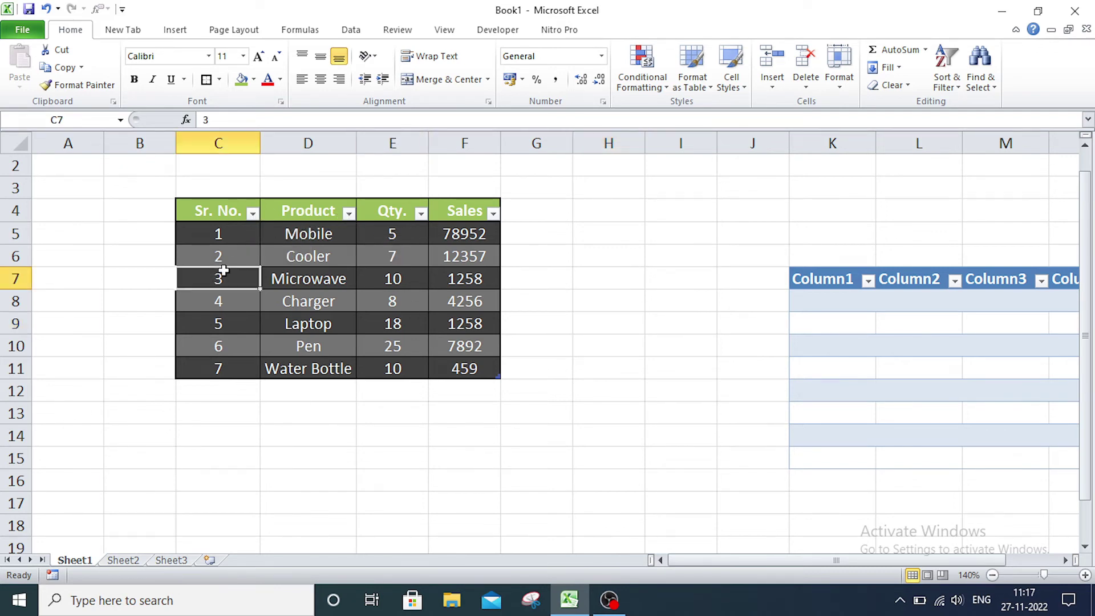
# Filter the Product column to show only the Mobile row
pyautogui.click(252, 213)
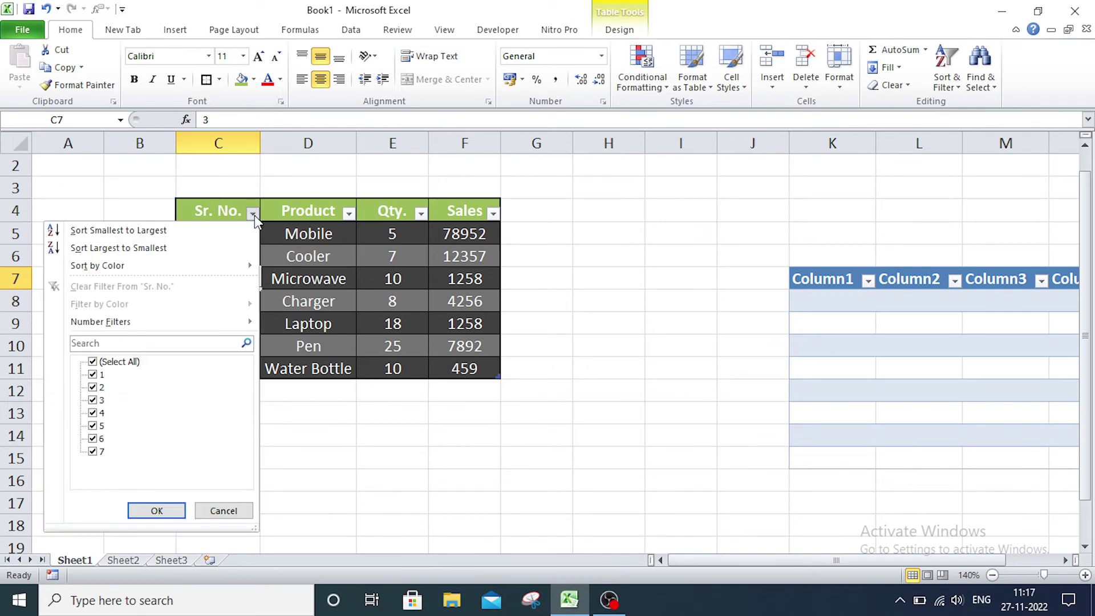
pyautogui.click(433, 381)
pyautogui.click(432, 456)
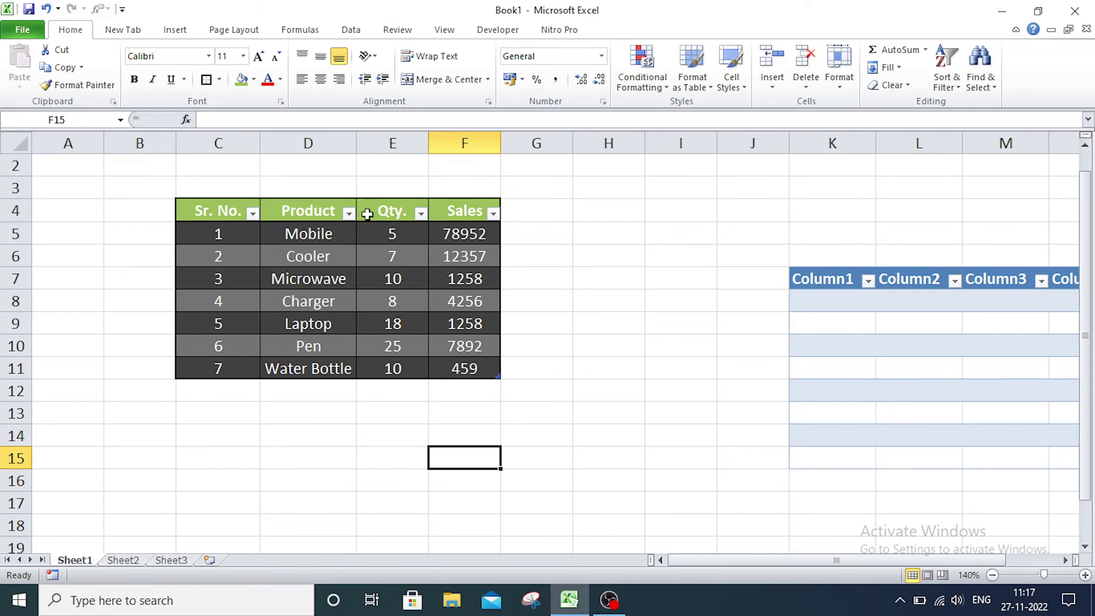
pyautogui.click(349, 213)
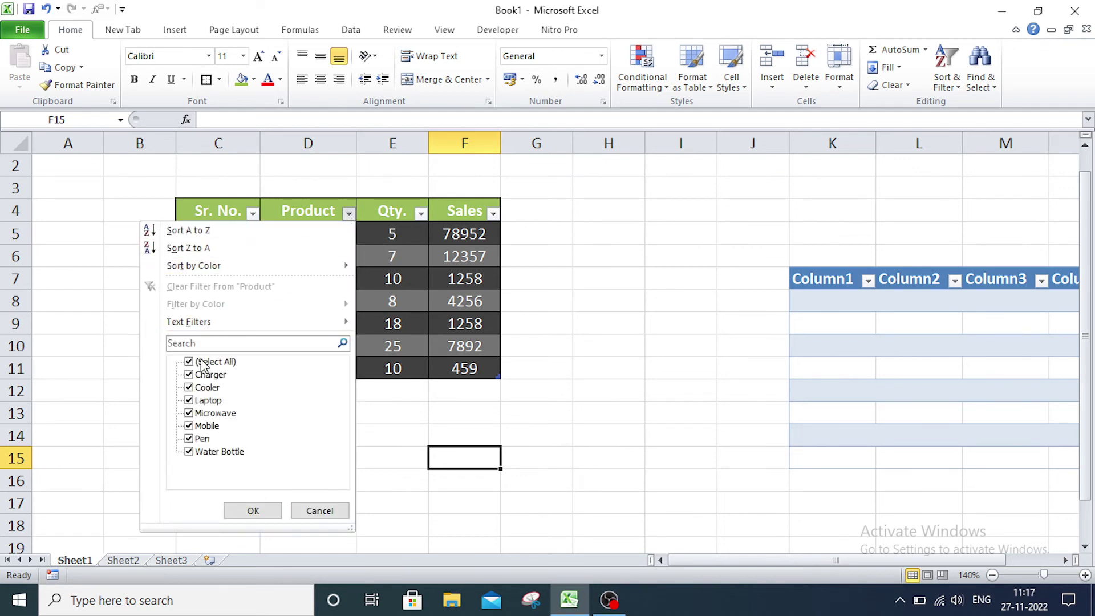
pyautogui.click(189, 362)
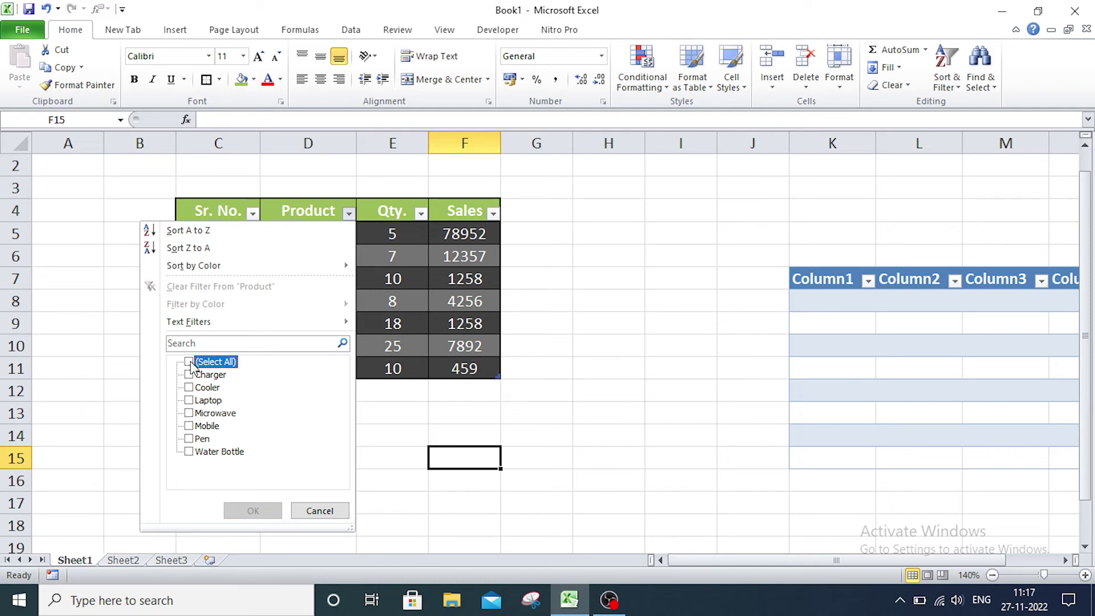
pyautogui.click(189, 427)
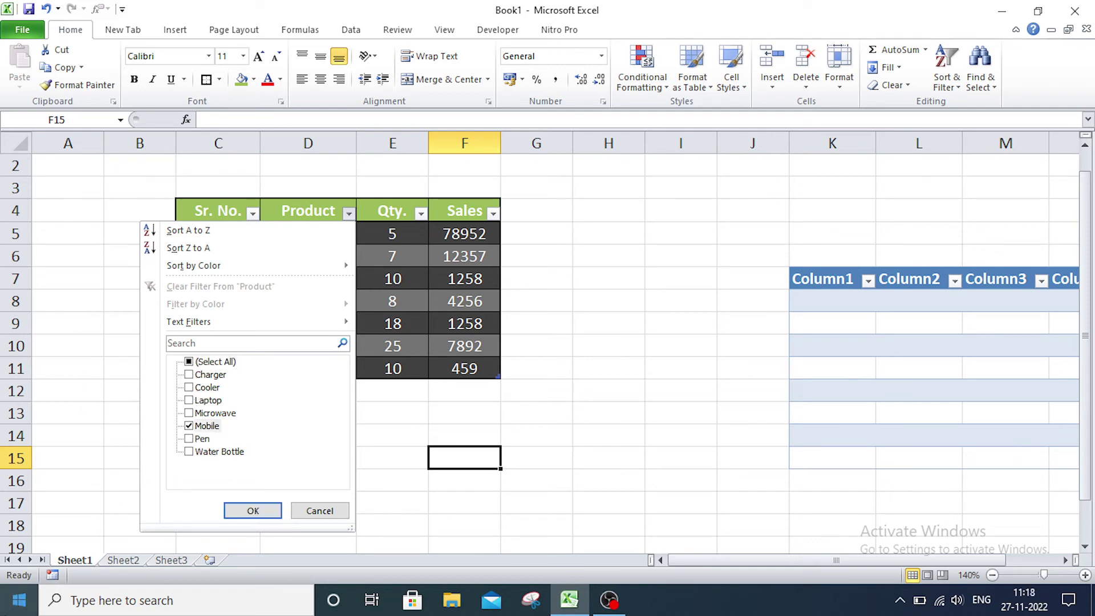
pyautogui.click(249, 512)
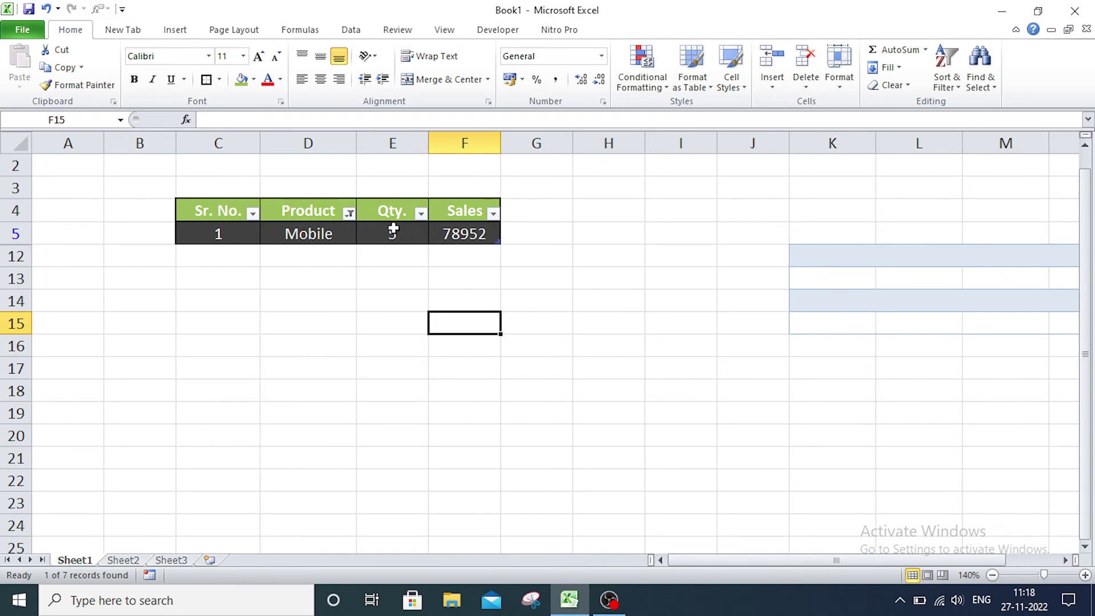
# Clear the Product filter so all seven rows show again
pyautogui.click(349, 214)
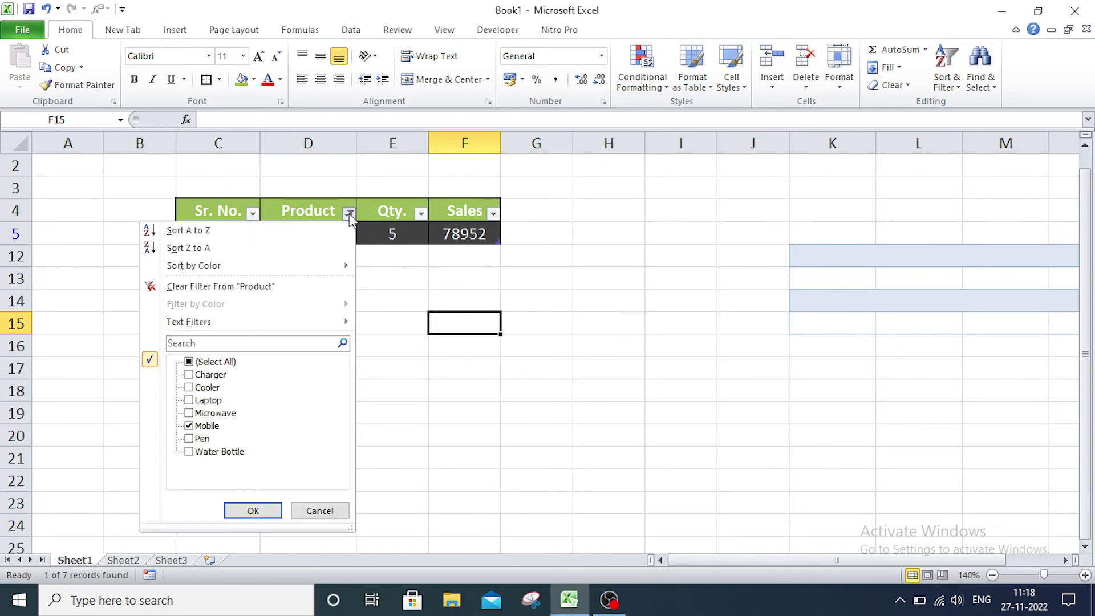
pyautogui.click(190, 364)
pyautogui.click(183, 288)
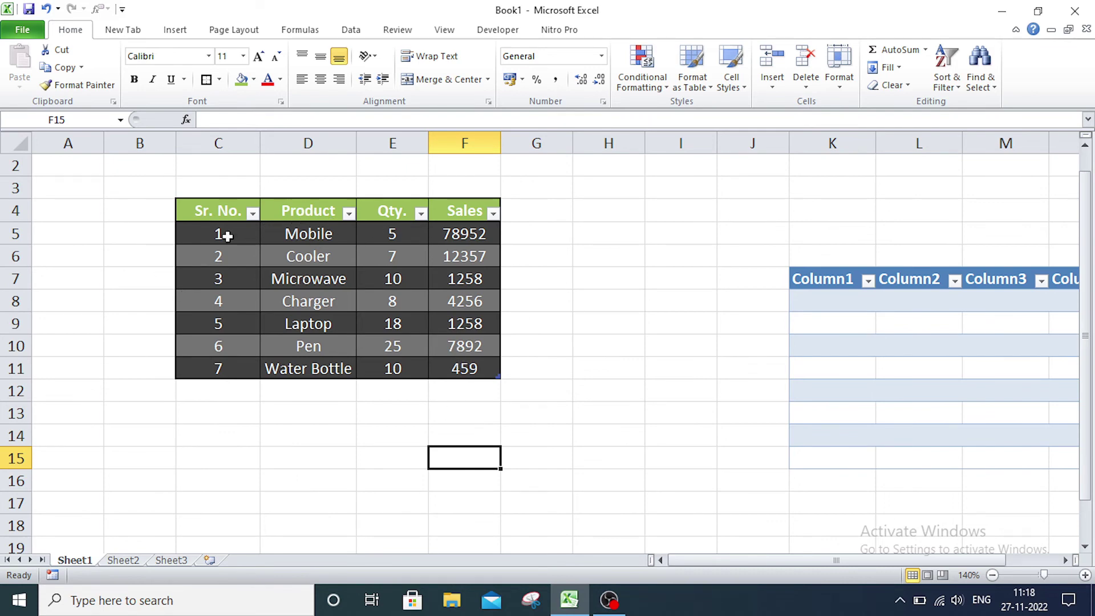
# Try First Column and Last Column emphasis, then leave only Banded Columns switched on
pyautogui.moveTo(216, 210); pyautogui.dragTo(463, 368)
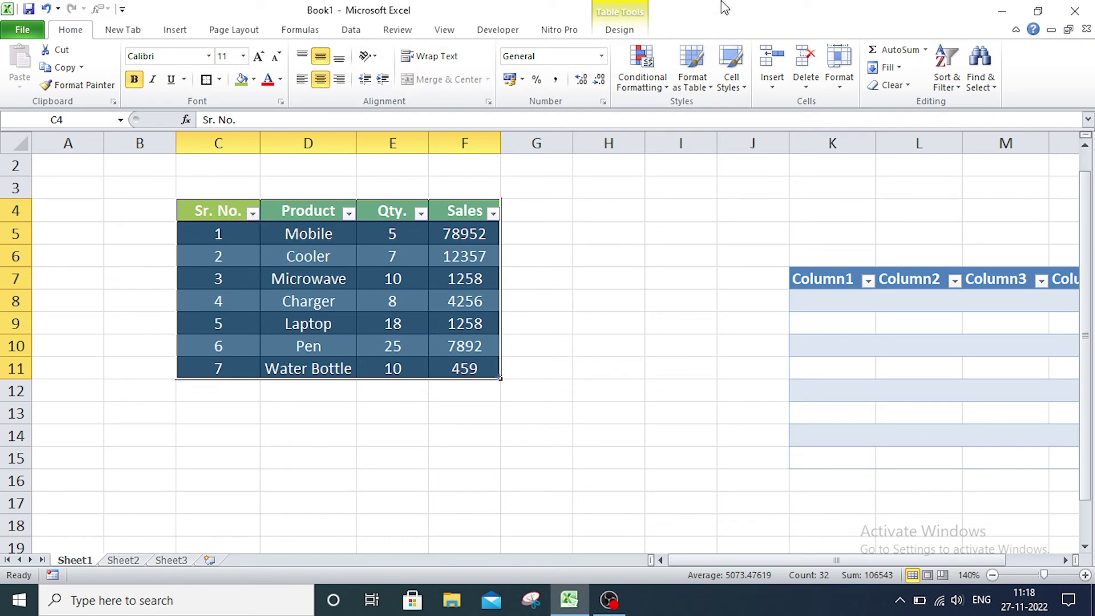
pyautogui.click(627, 32)
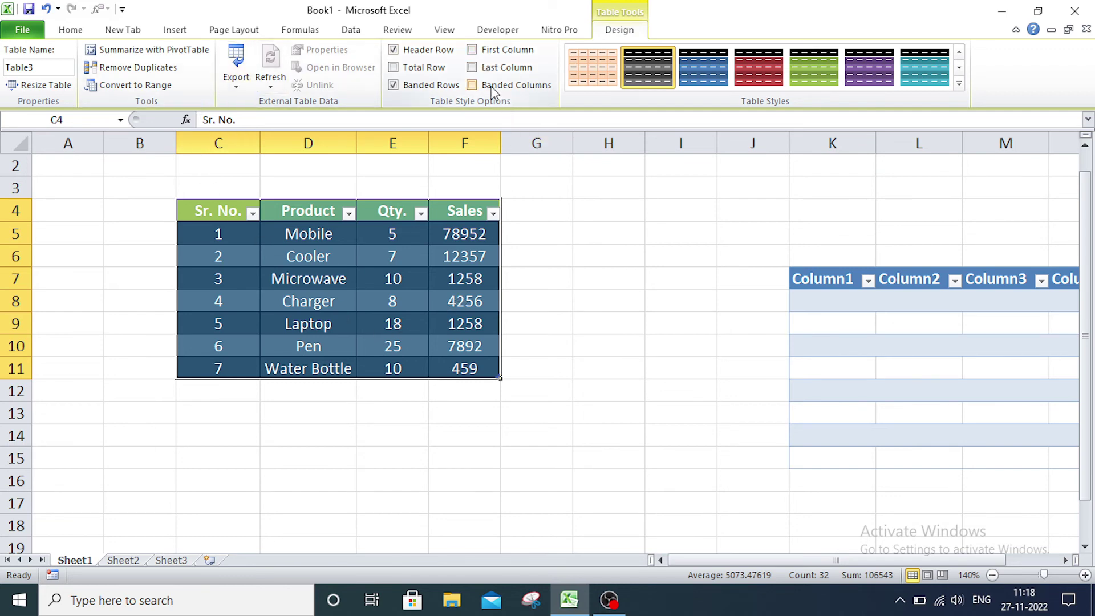
pyautogui.click(476, 51)
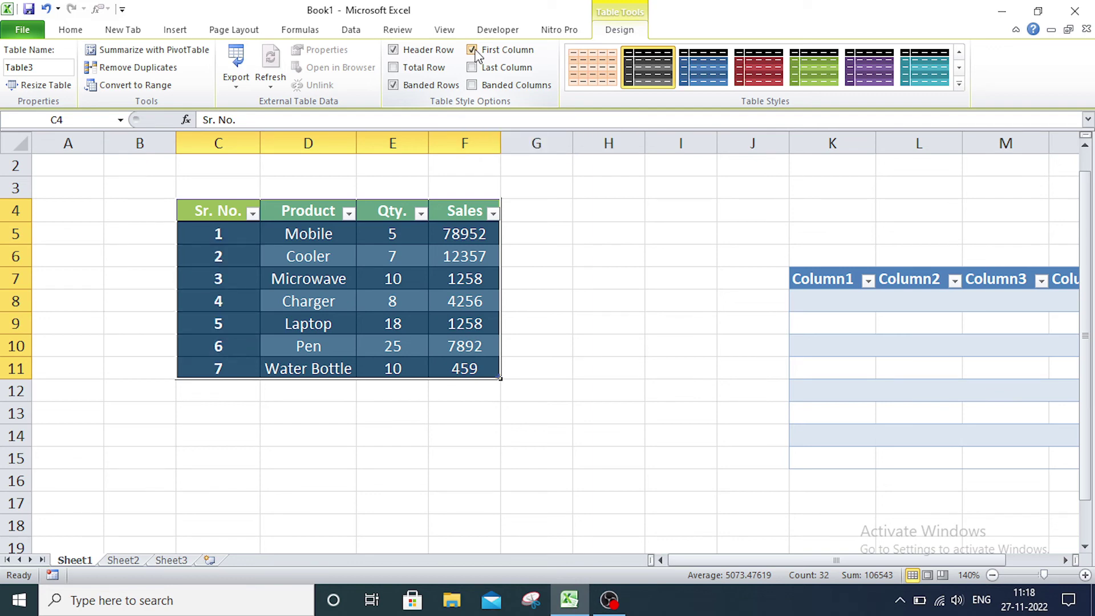
pyautogui.click(473, 50)
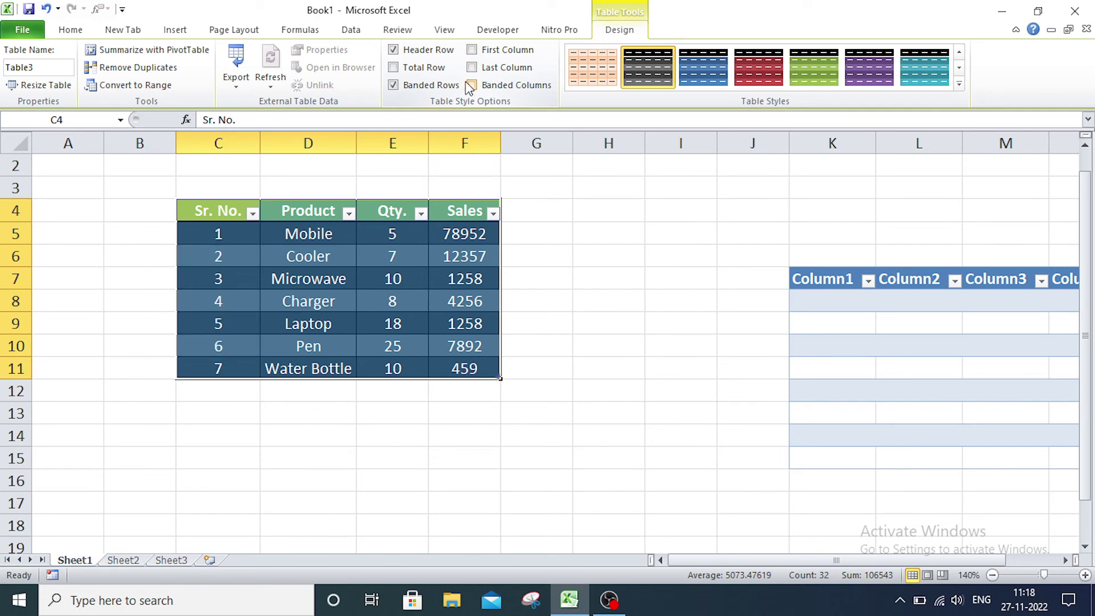
pyautogui.click(474, 67)
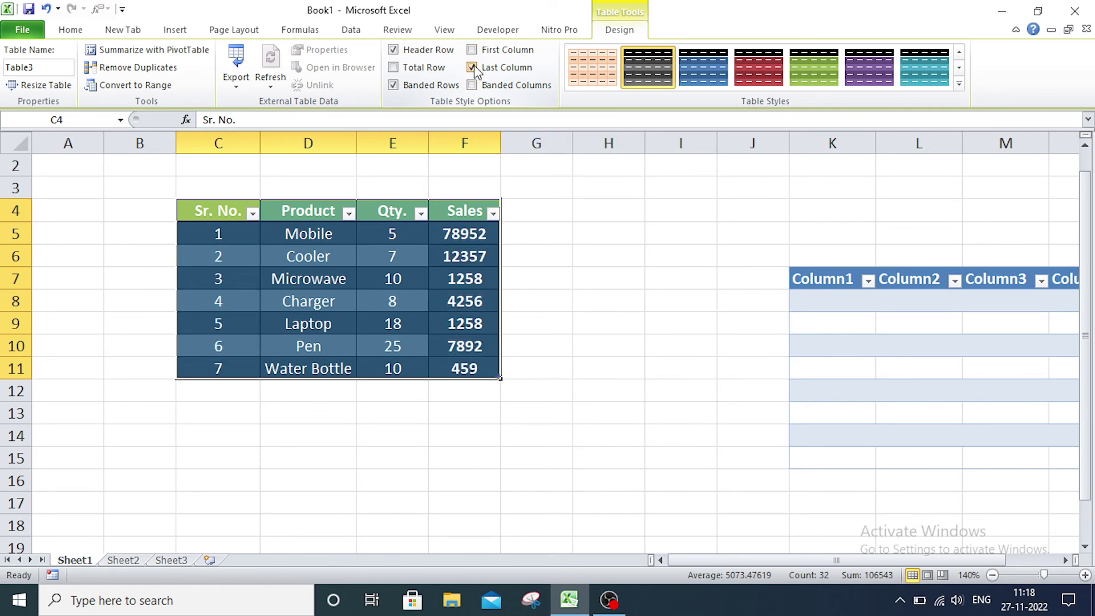
pyautogui.click(474, 68)
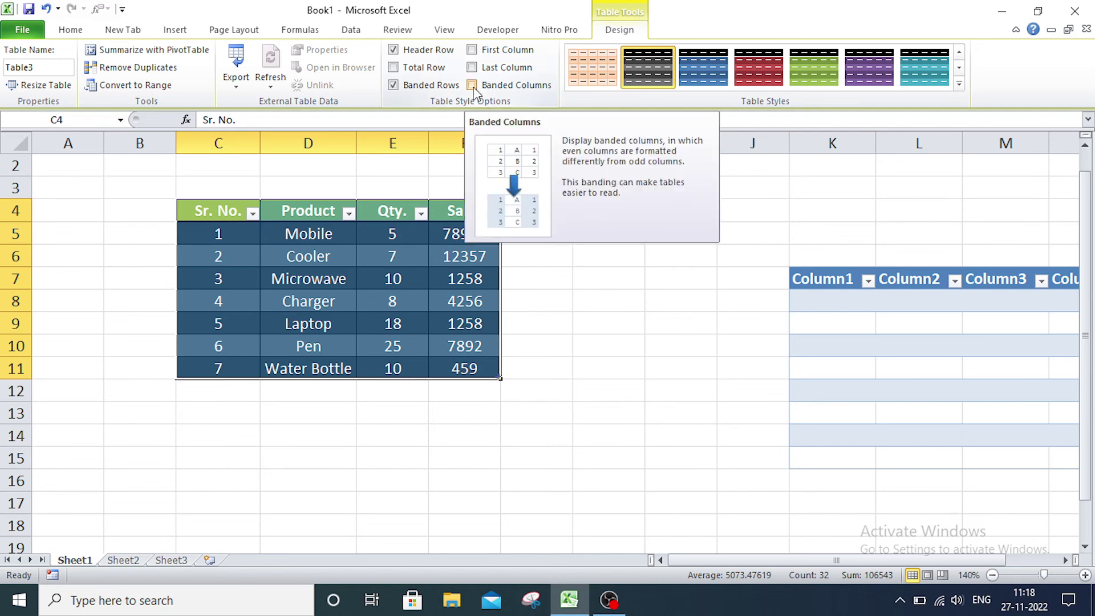
pyautogui.click(472, 85)
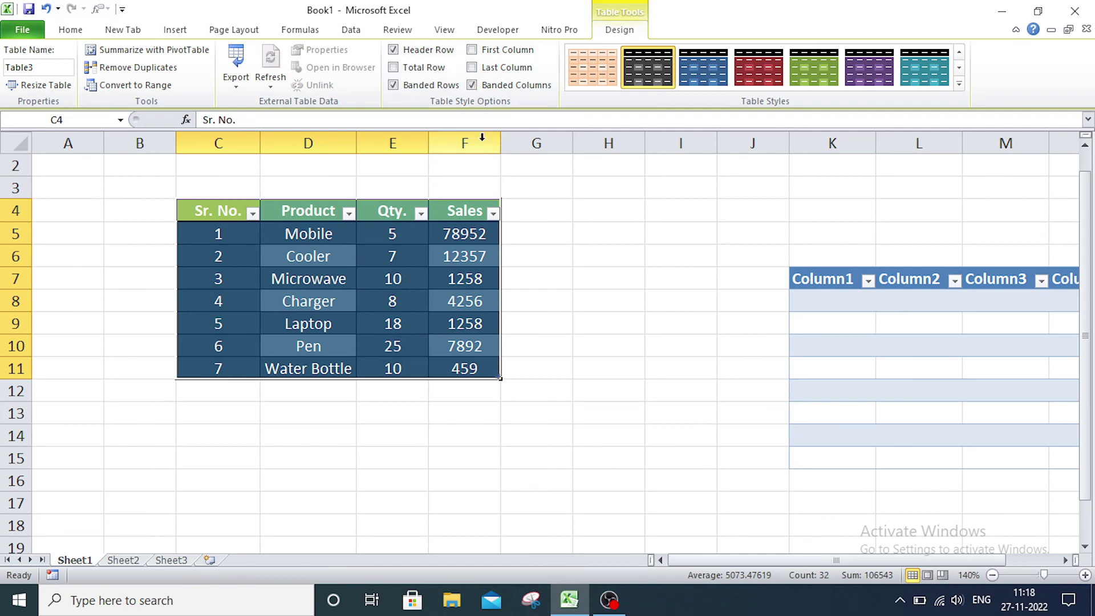
pyautogui.click(607, 300)
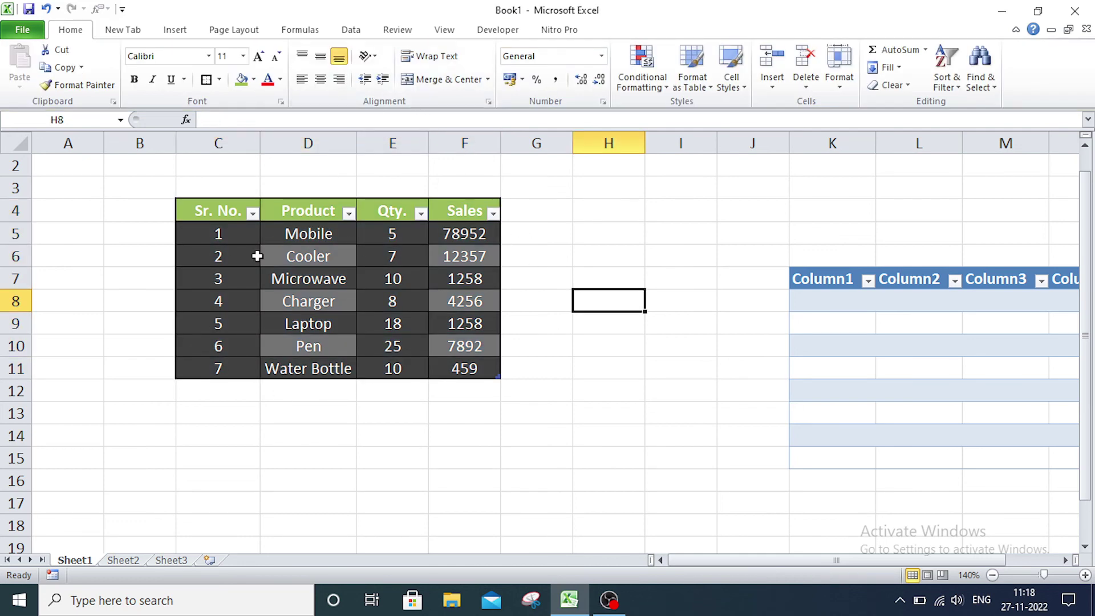
pyautogui.moveTo(211, 212); pyautogui.dragTo(462, 368)
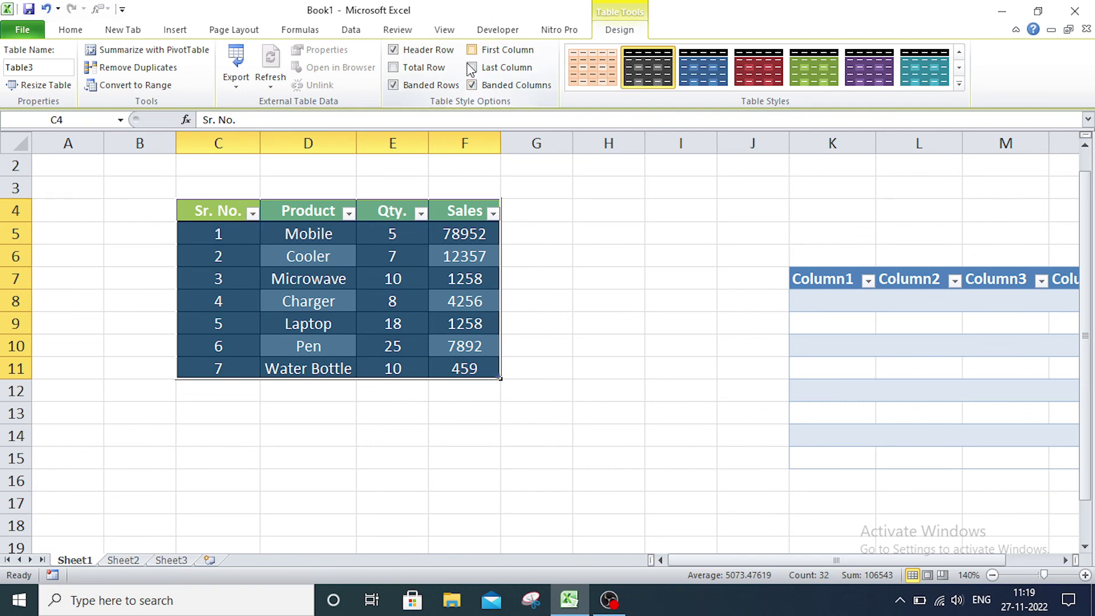
# Switch Banded Columns off and close Remove Duplicates without running it
pyautogui.click(472, 86)
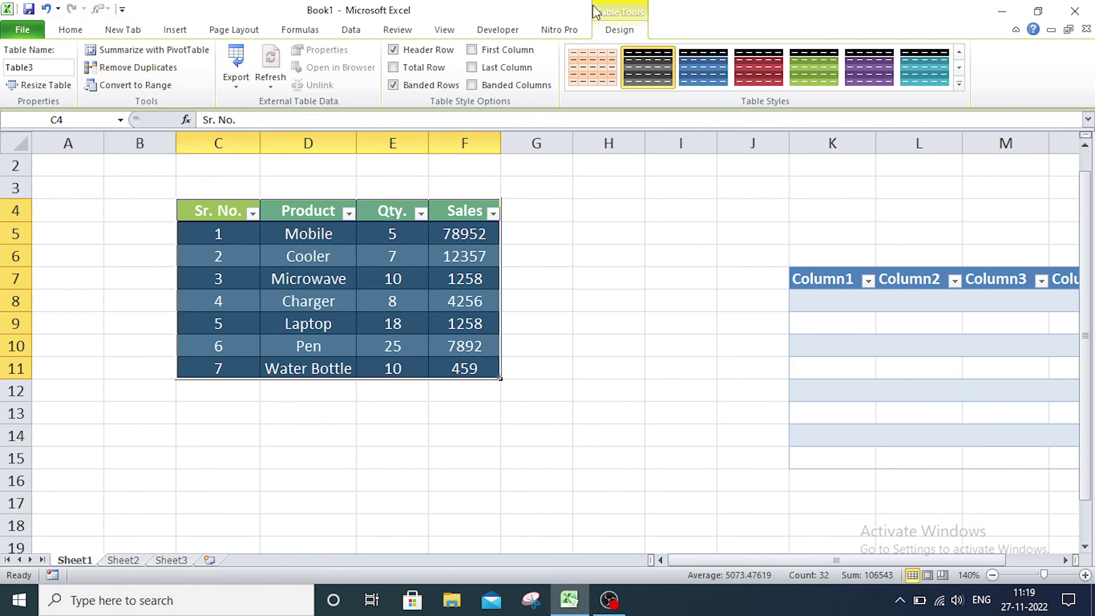
pyautogui.click(108, 73)
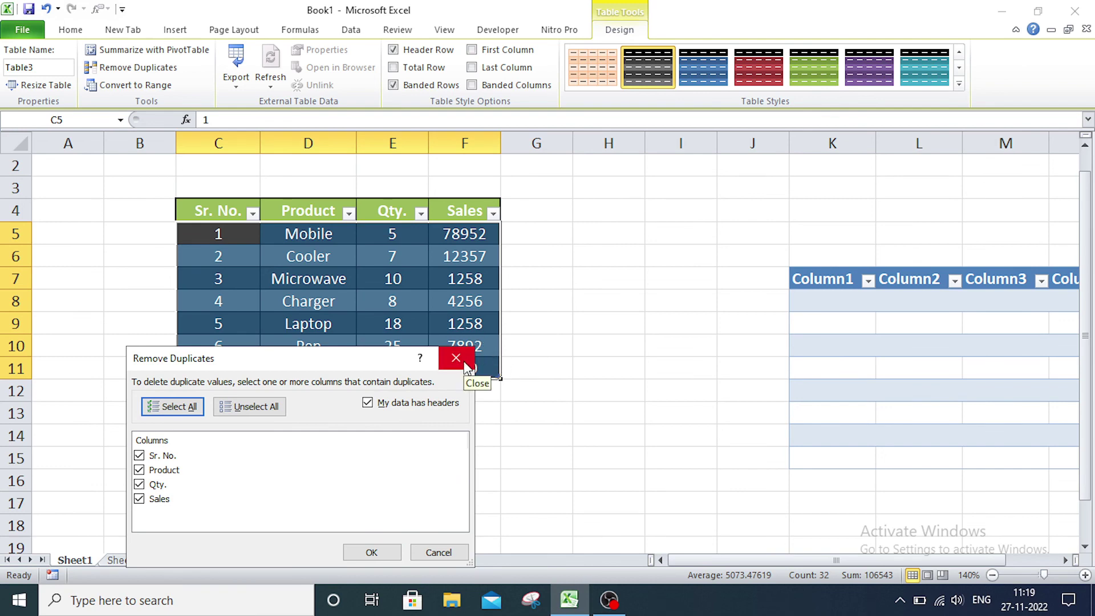
pyautogui.click(463, 363)
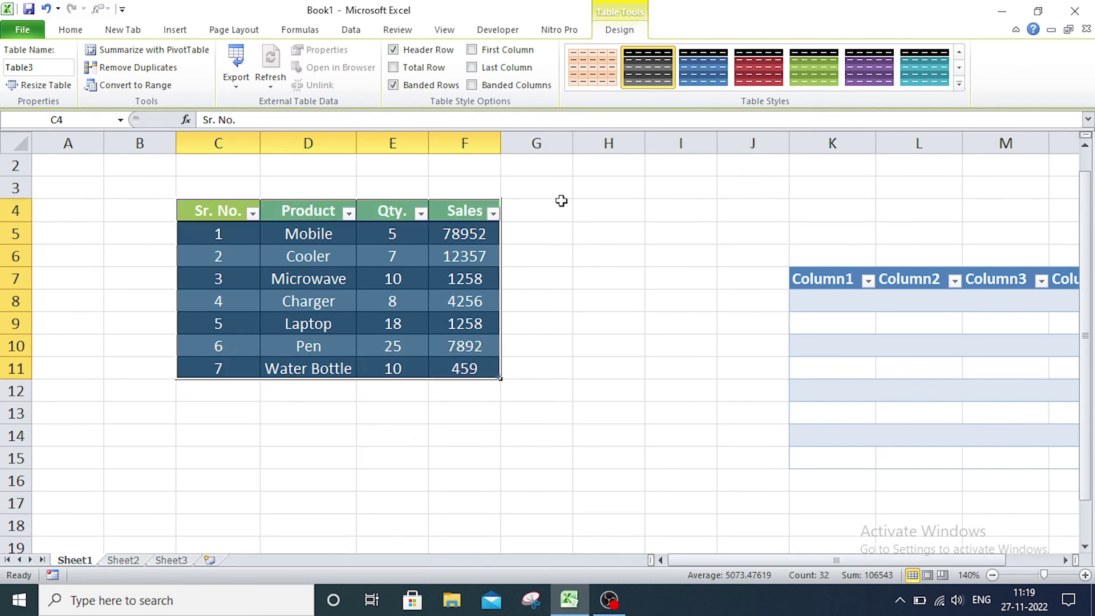
pyautogui.click(599, 231)
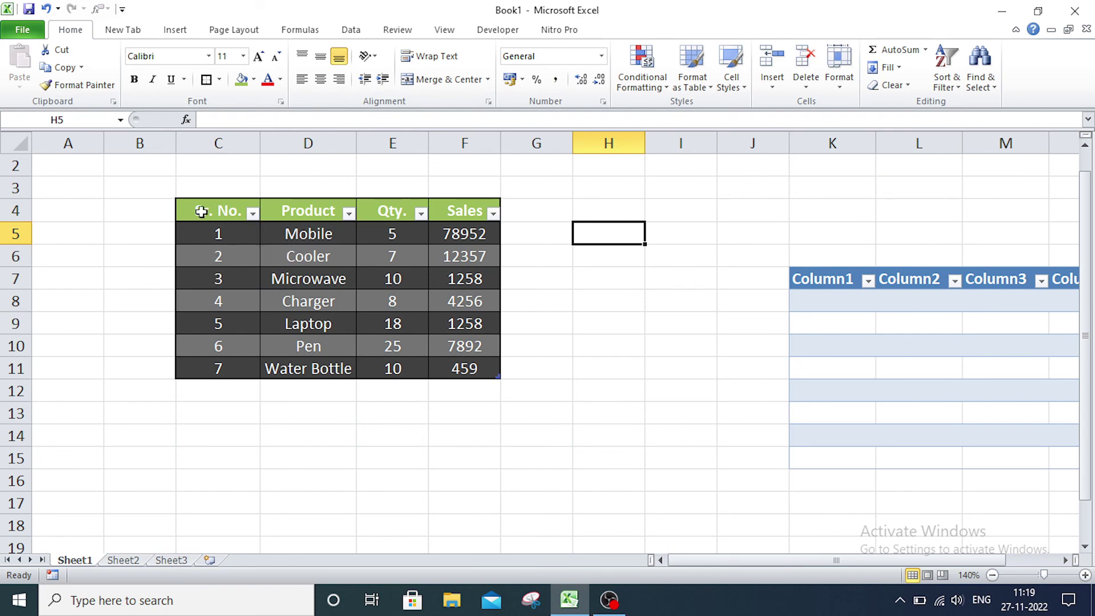
# Convert the whole product table to a normal range, confirming Yes in the prompt
pyautogui.moveTo(201, 212); pyautogui.dragTo(466, 370)
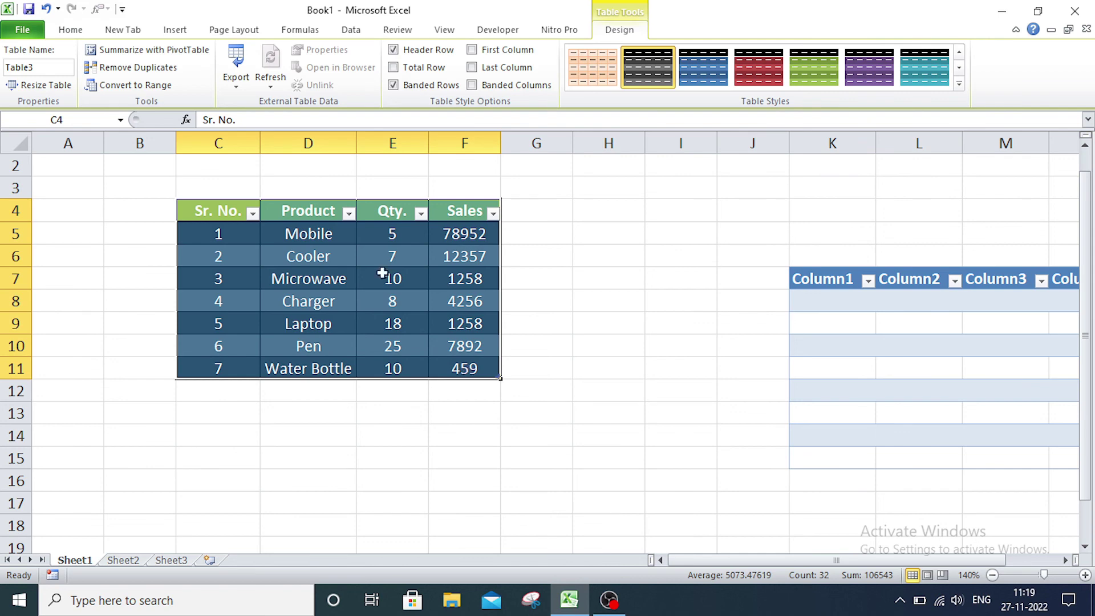
pyautogui.click(128, 88)
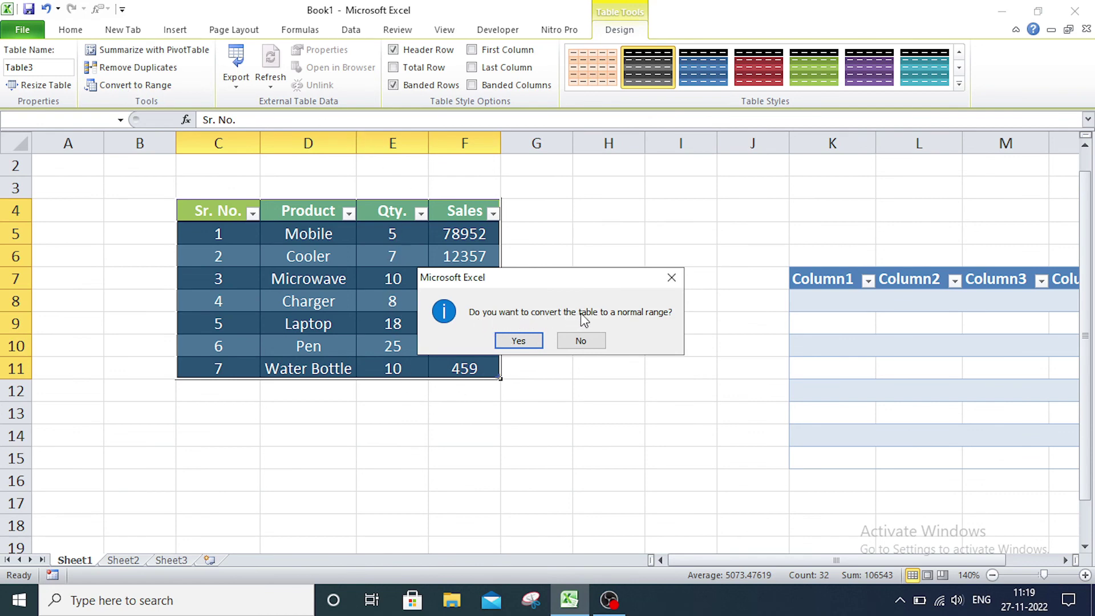
pyautogui.click(519, 341)
# Reselect and deselect the converted data to check it kept its dark banded colours
pyautogui.click(606, 283)
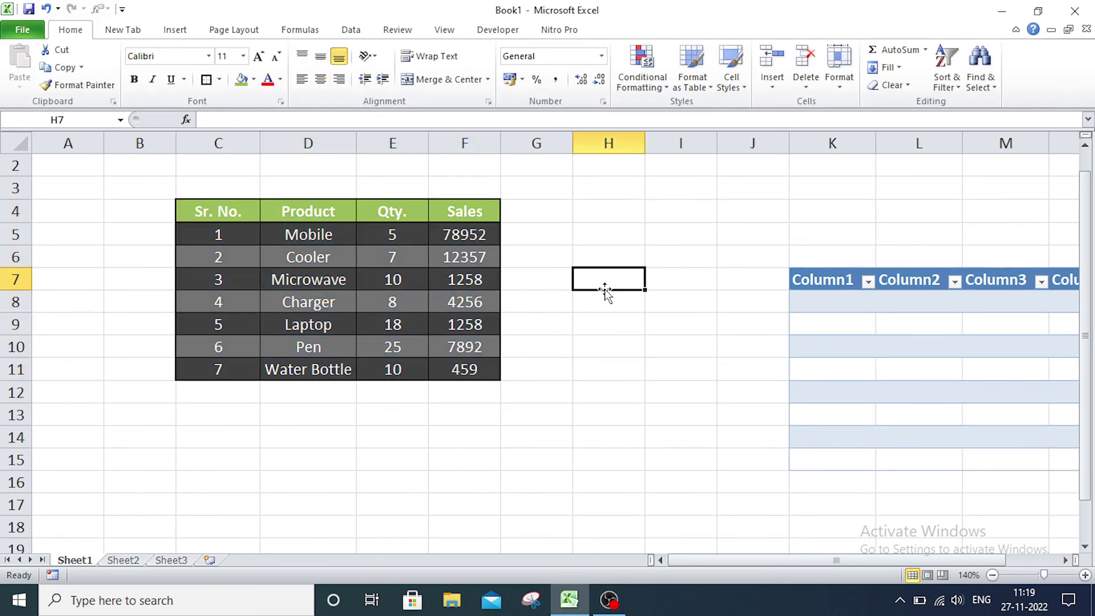
pyautogui.moveTo(226, 210)
pyautogui.mouseDown()
pyautogui.moveTo(438, 217)
pyautogui.moveTo(464, 370)
pyautogui.mouseUp()
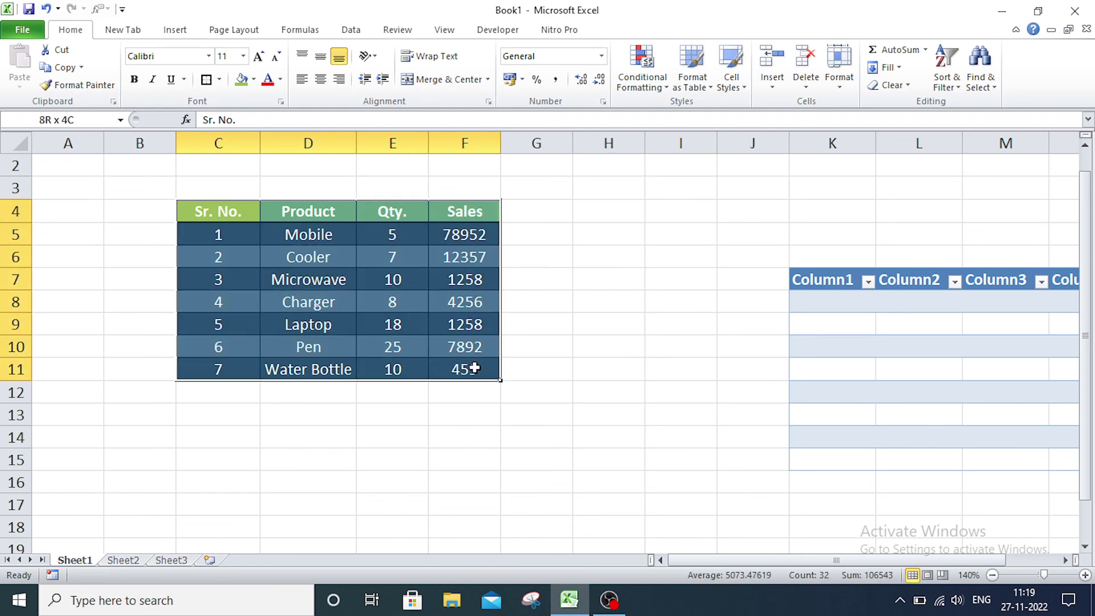
pyautogui.click(603, 365)
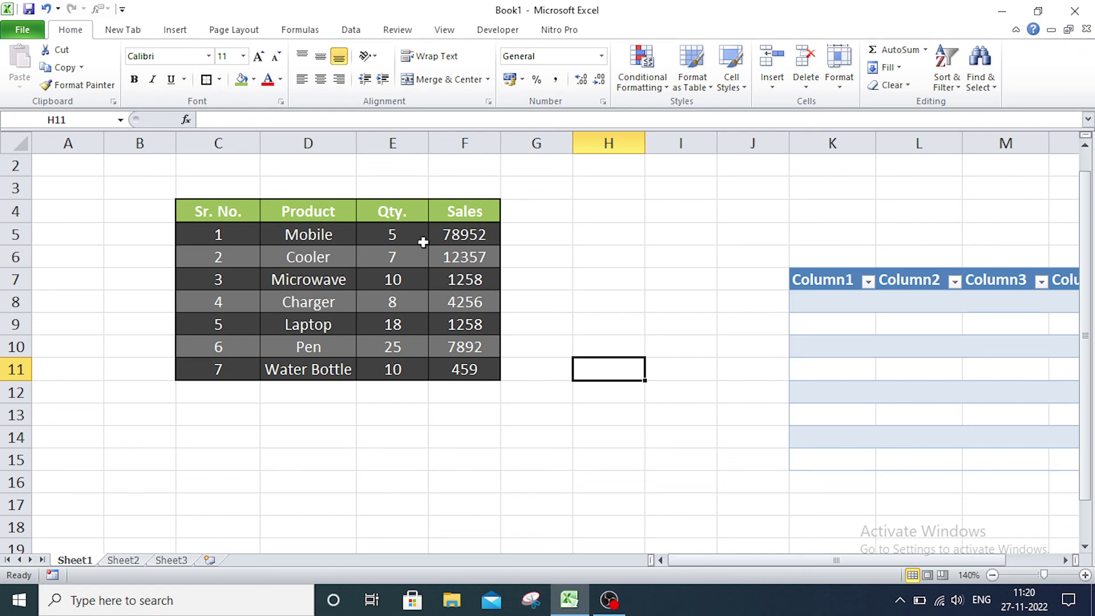
pyautogui.click(672, 282)
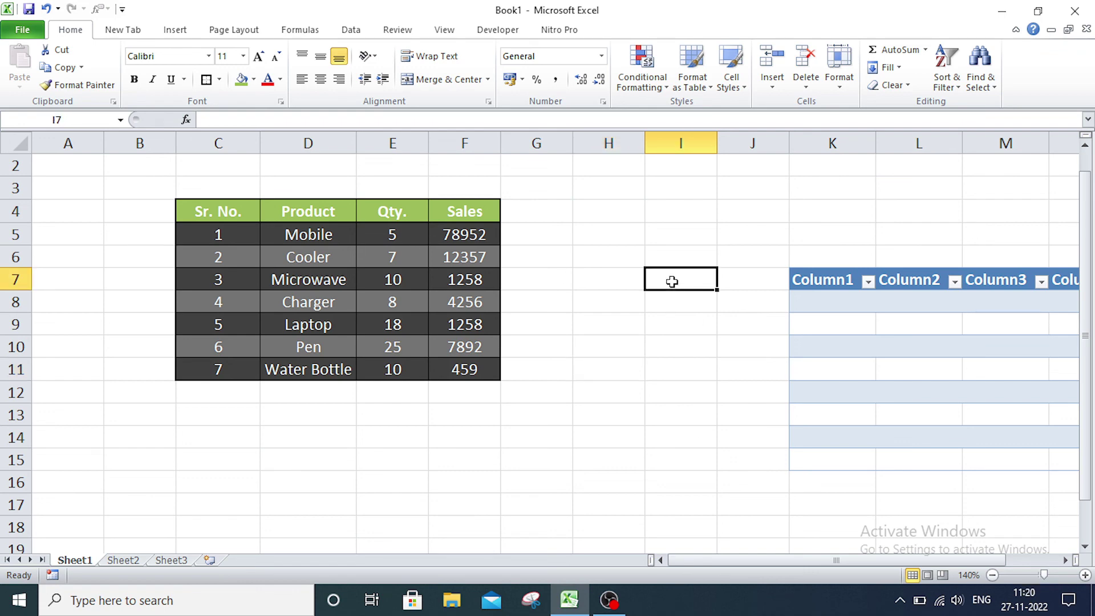